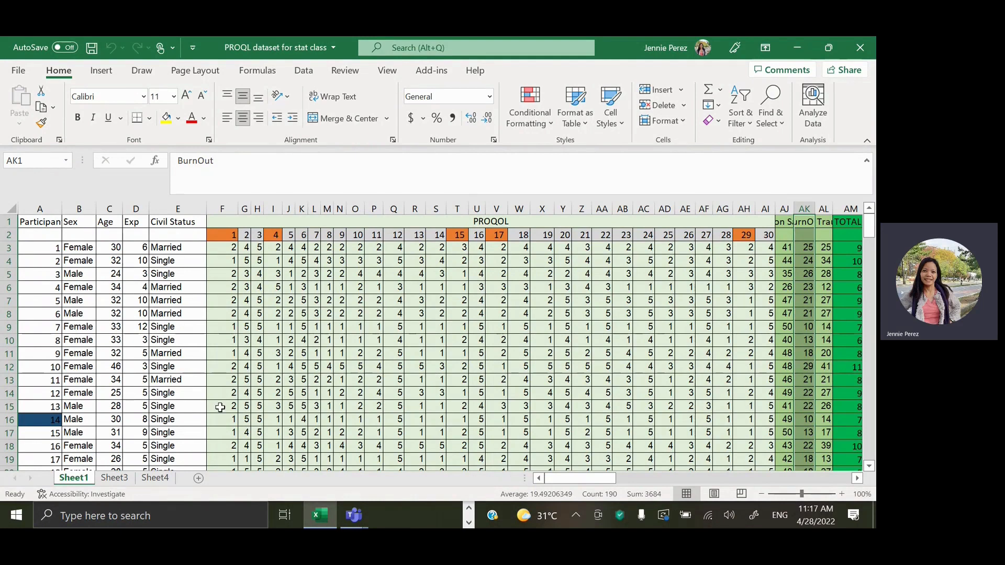
- Review the participant rows on Sheet1 from the first to the last participant
scroll(220, 407, "down", 20)
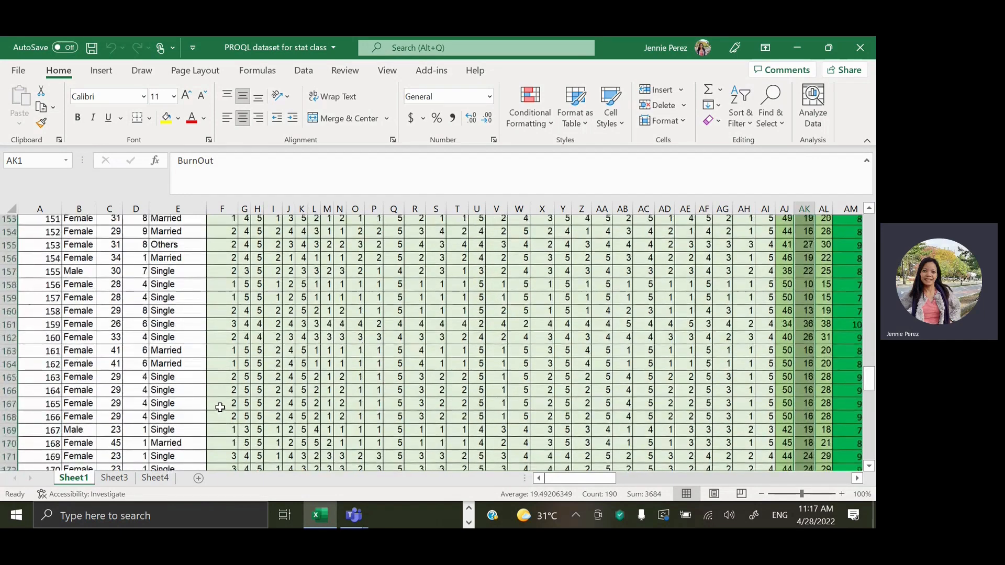
scroll(220, 407, "up", 13)
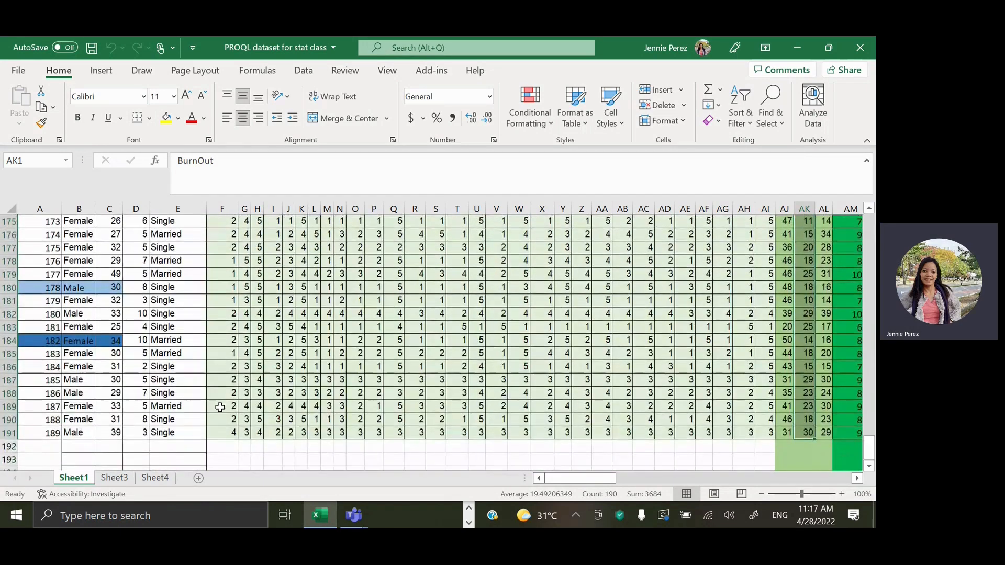
scroll(220, 407, "up", 20)
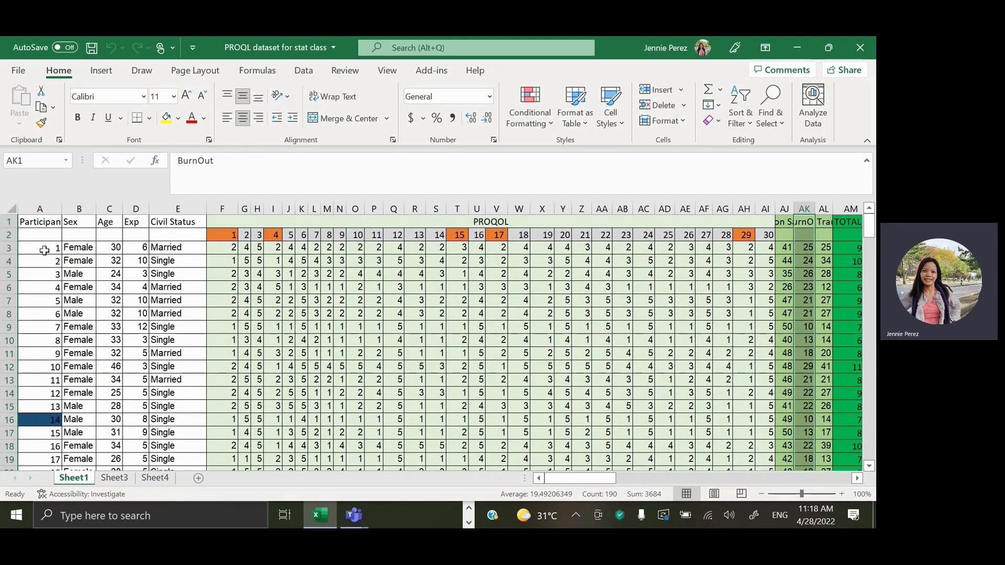
scroll(71, 459, "down", 20)
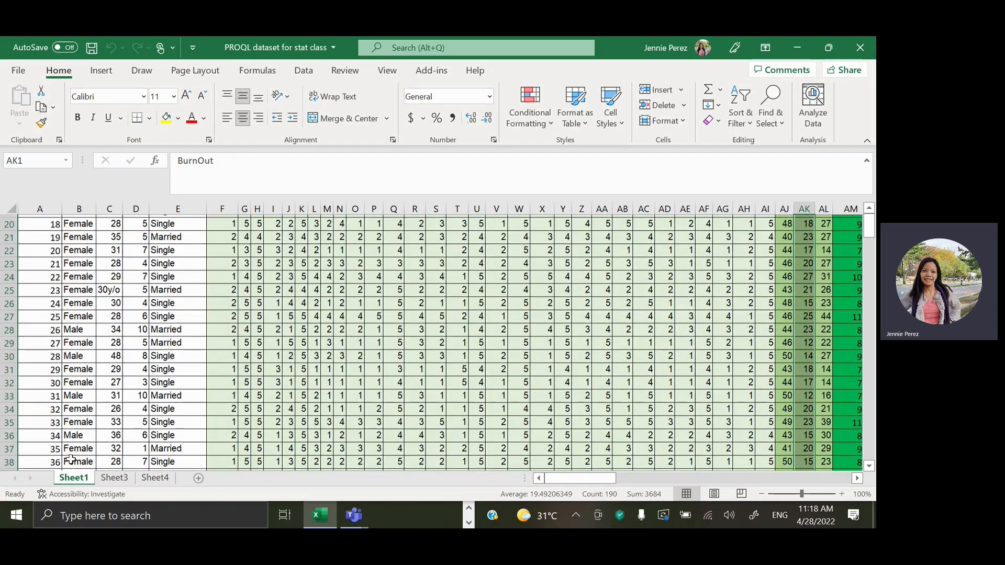
scroll(70, 459, "down", 5)
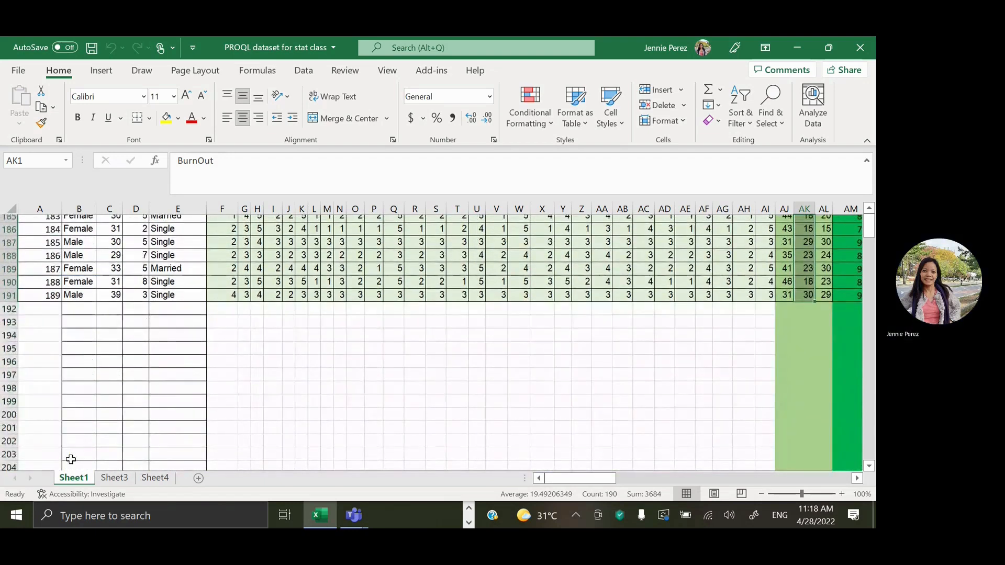
scroll(71, 459, "up", 20)
scroll(71, 459, "up", 20)
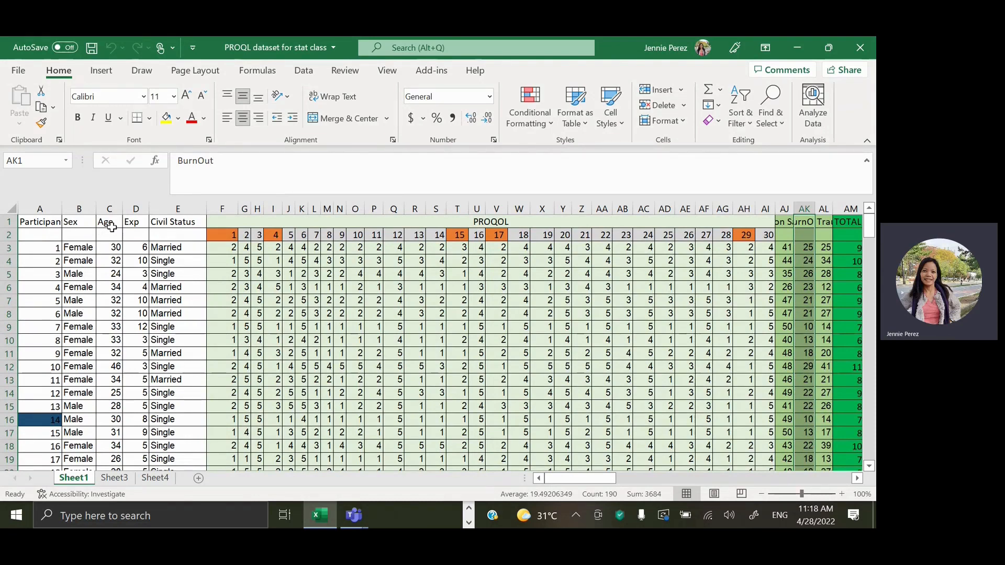
- Examine the Exp and Civil Status headers and the first participant's PROQOL item responses in row 3
left_click(137, 224)
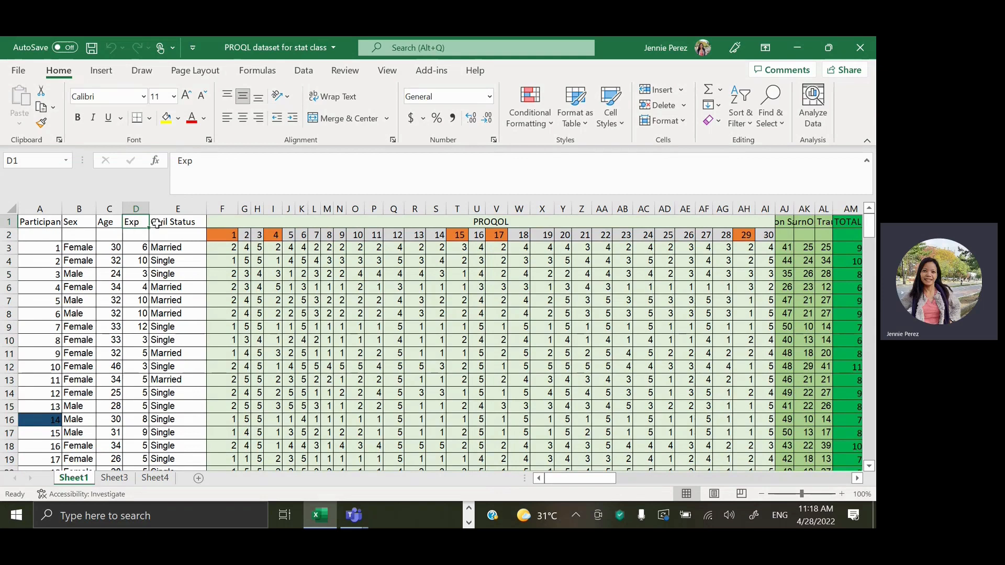
left_click(161, 224)
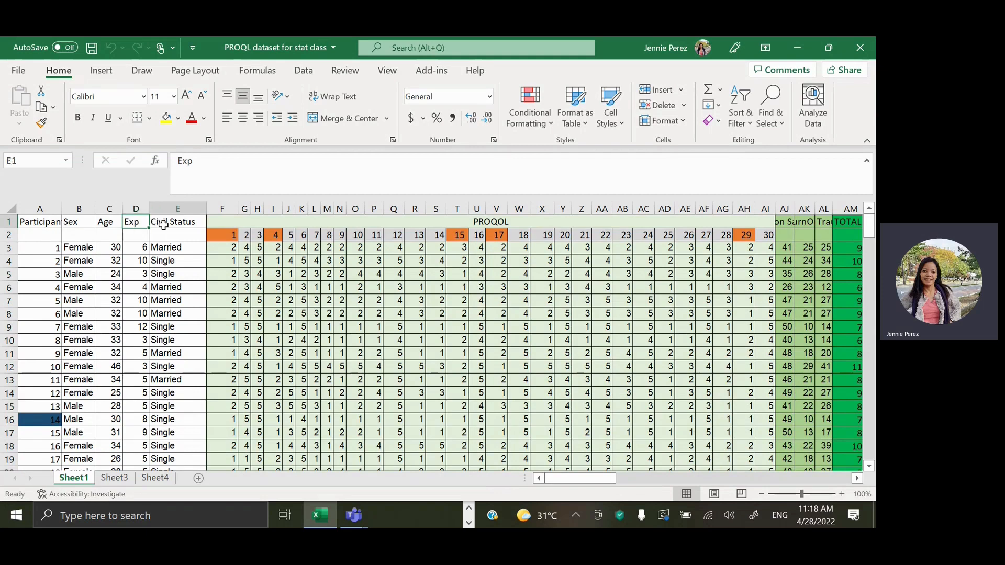
left_click(229, 249)
key("Right")
key("Right")
key("Right")
key("Right")
key("Right")
key("Right")
key("Right")
key("Right")
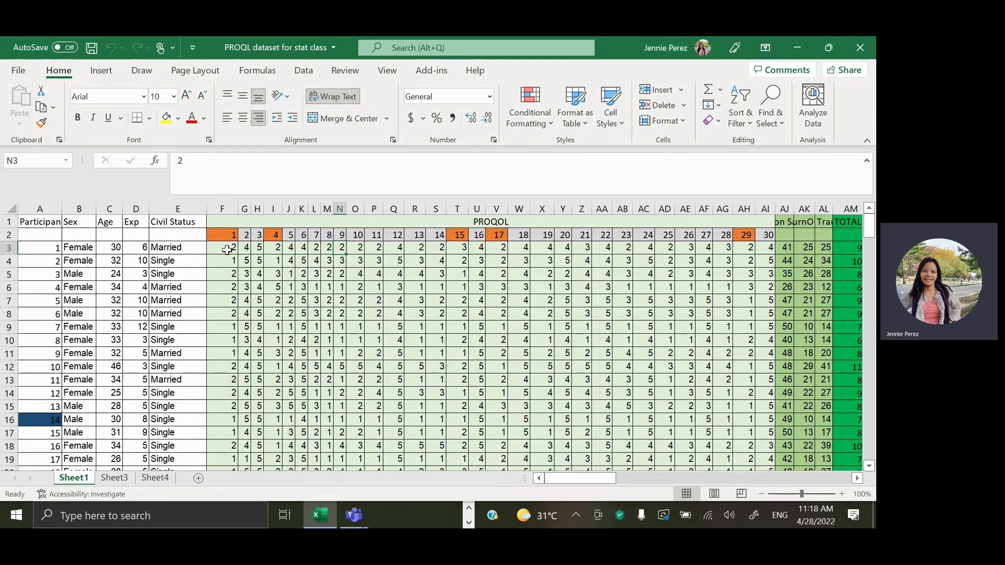
key("Left")
key("Left")
key("Left")
key("Left")
key("Left")
key("Left")
key("Left")
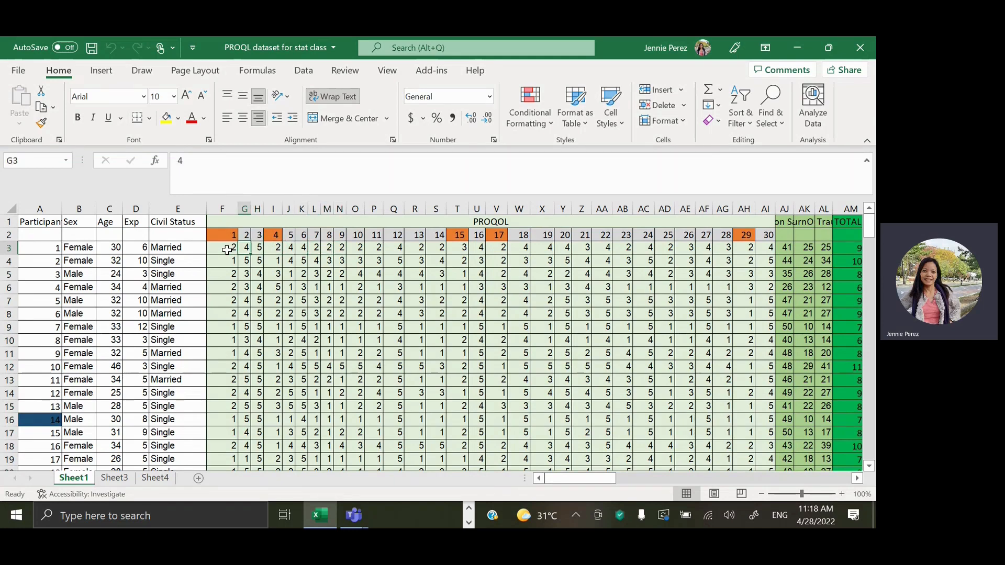
key("Left")
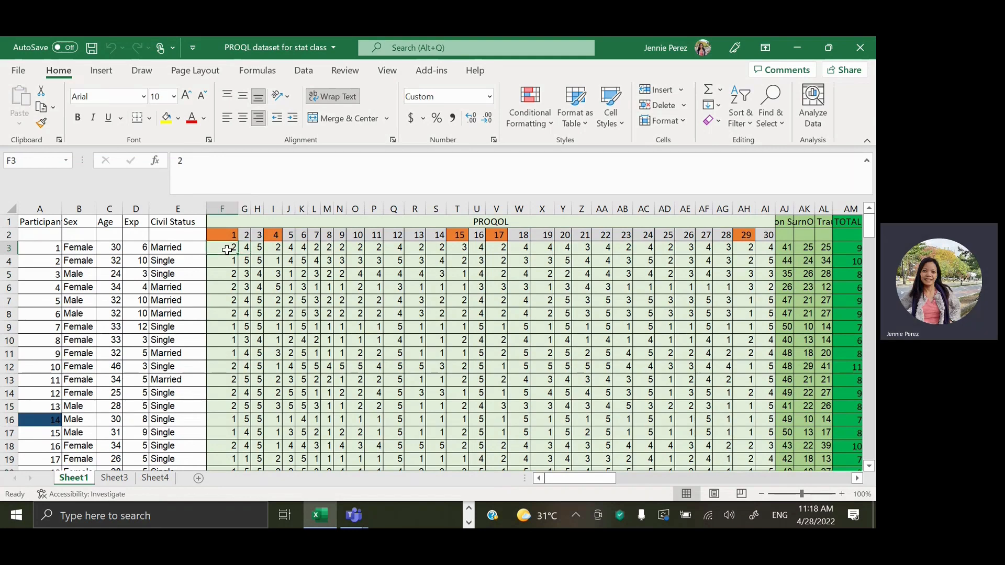
key("Right")
key("Right")
key("Right")
key("Right")
key("Right")
key("Right")
key("Right")
key("Right")
key("Right")
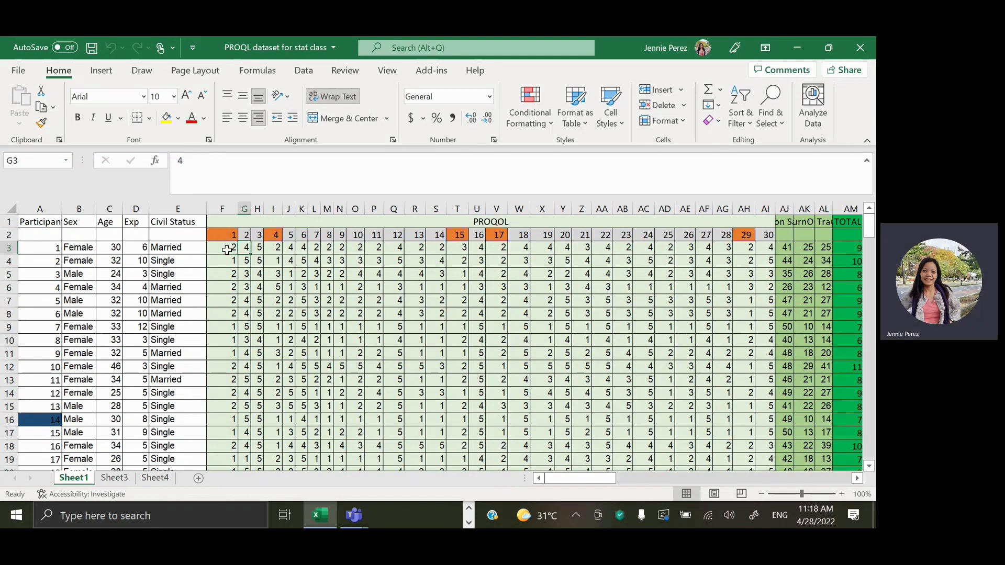
- Inspect the Compassion Satisfaction, BurnOut, Secondary Trauma Stress and TOTAL columns and their sum formulas in row 3
left_click(785, 248)
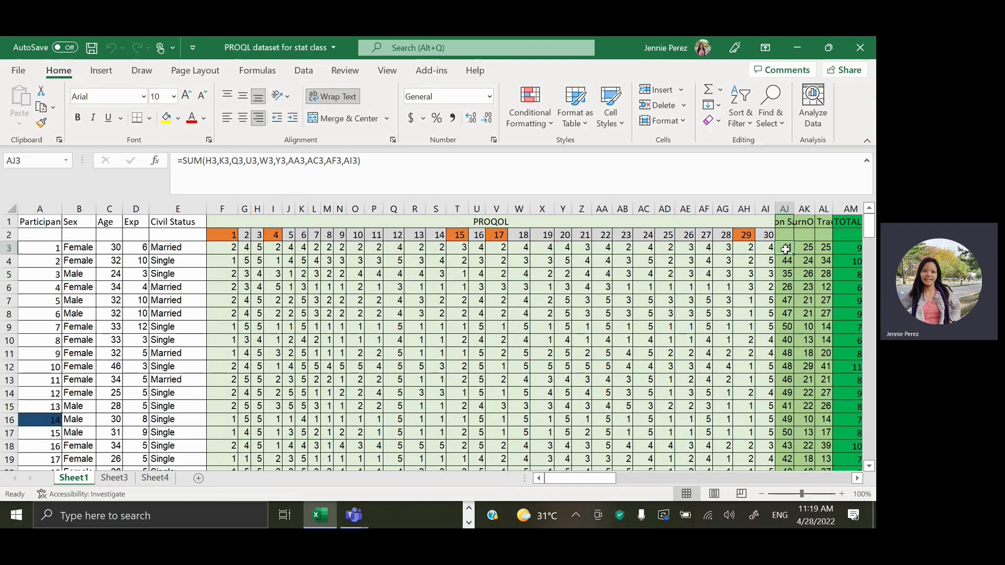
left_click(786, 222)
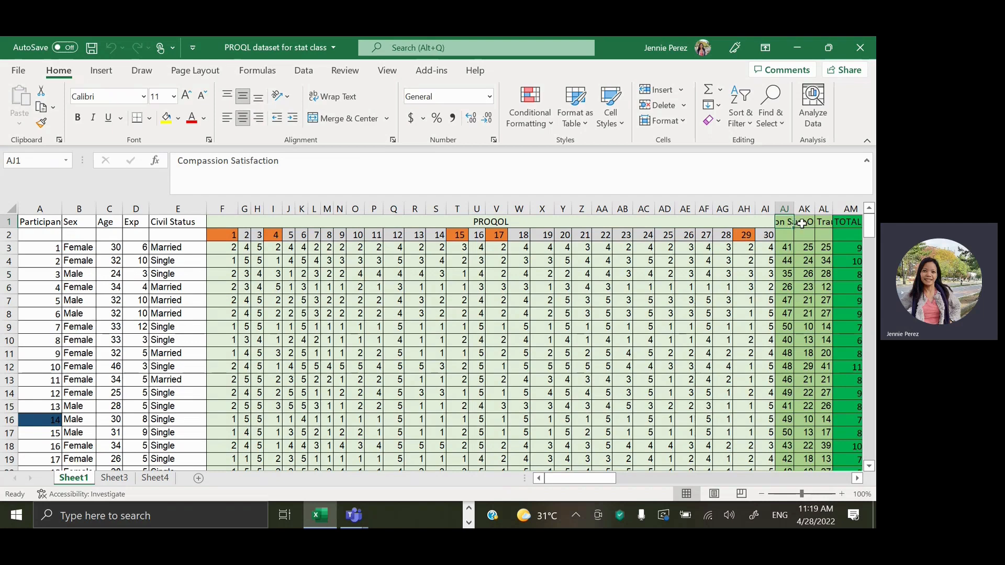
left_click(802, 223)
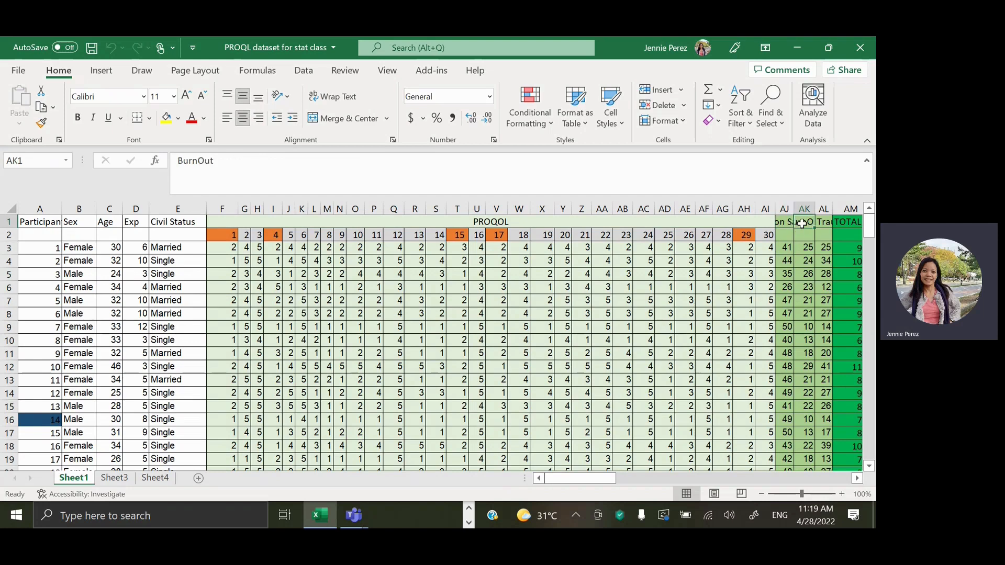
left_click(801, 250)
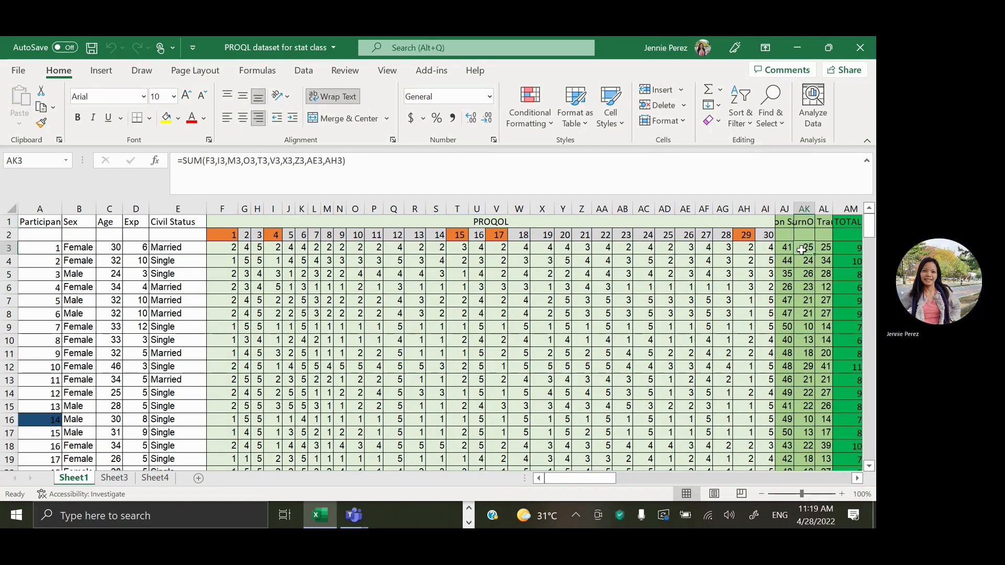
left_click(802, 222)
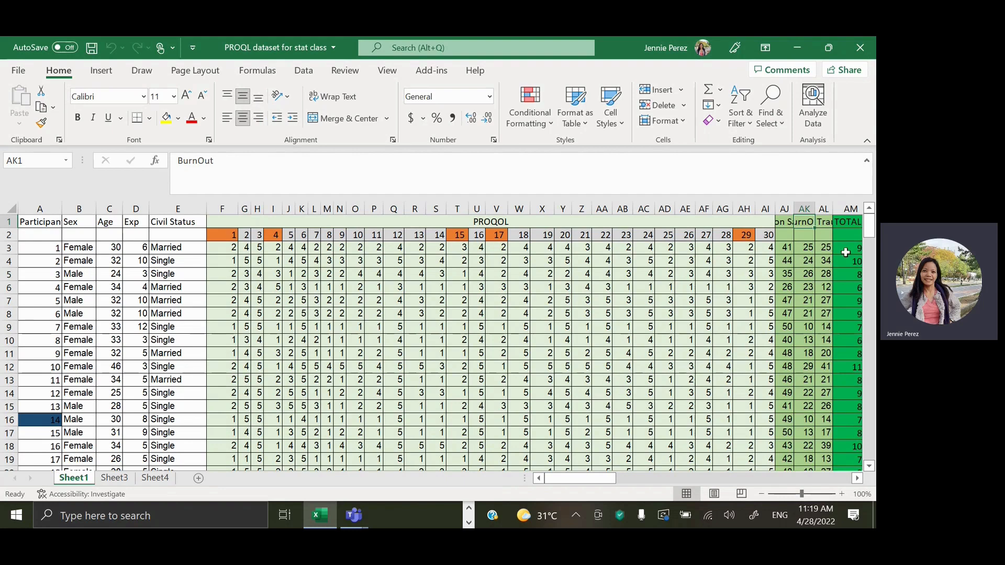
left_click(823, 221)
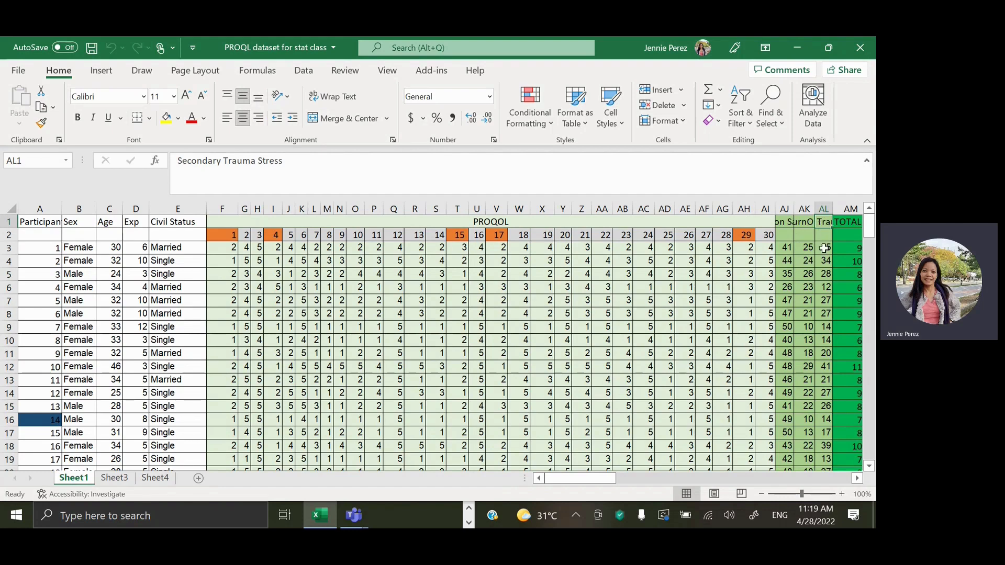
left_click(823, 248)
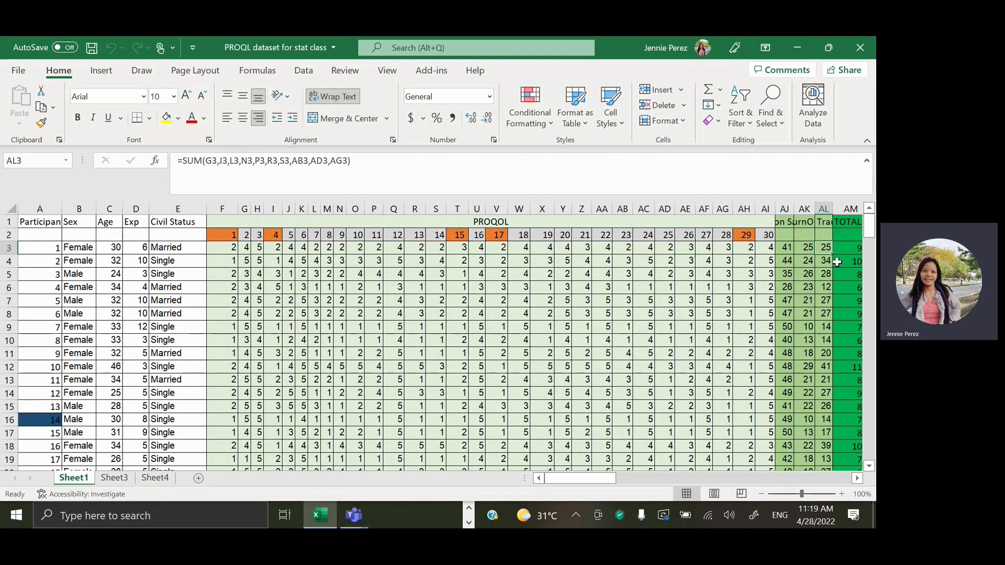
left_click(849, 252)
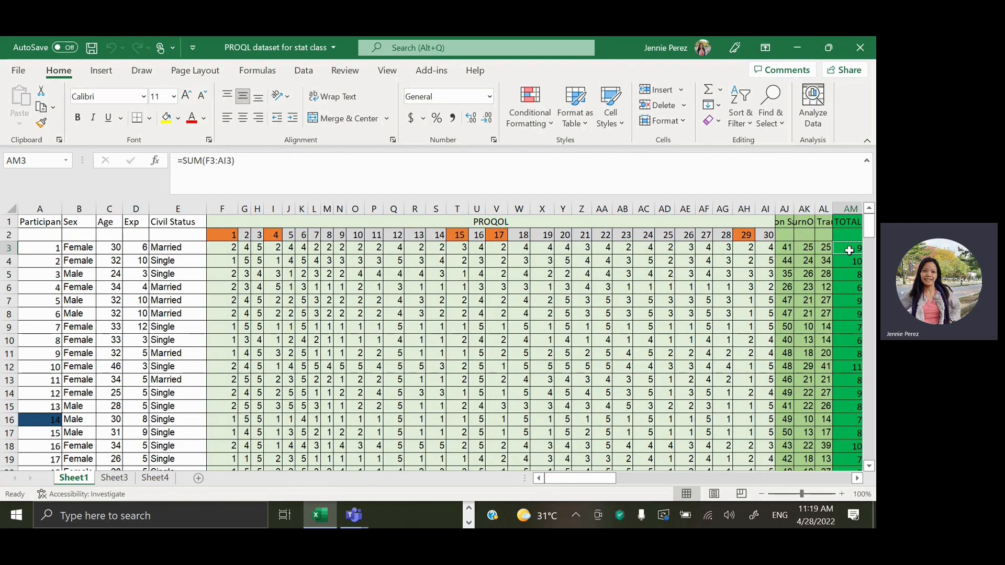
left_click(802, 222)
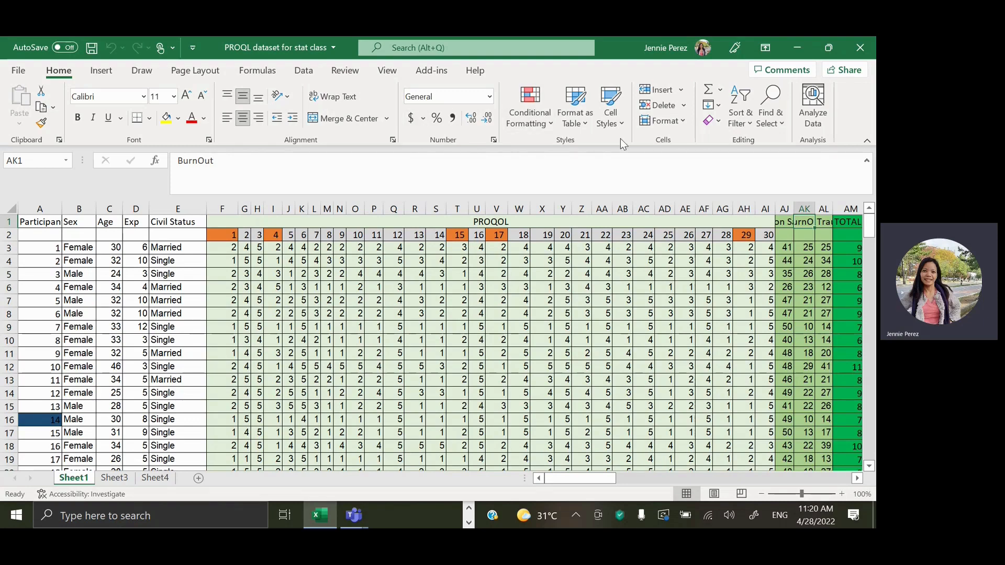
left_click(748, 125)
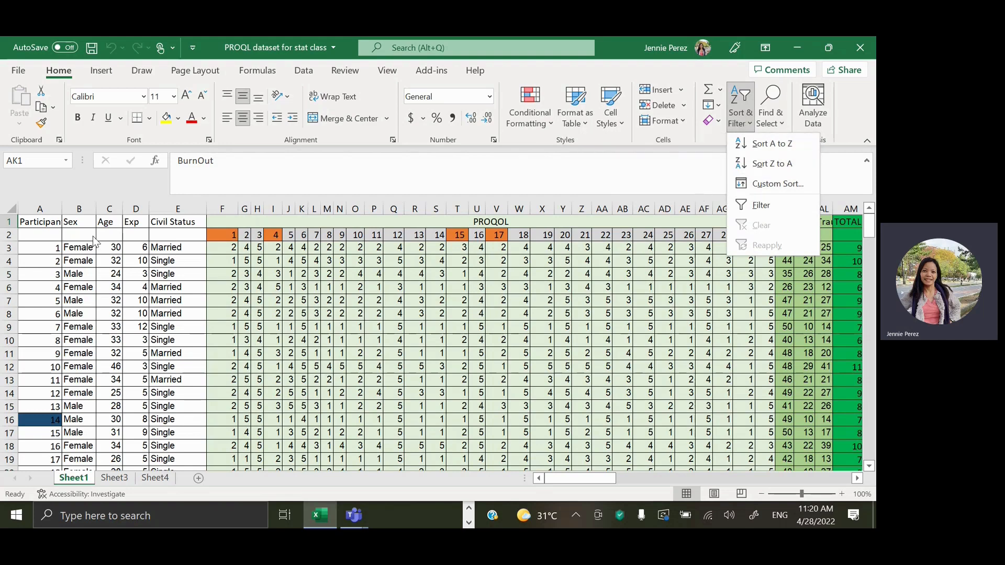
left_click(46, 218)
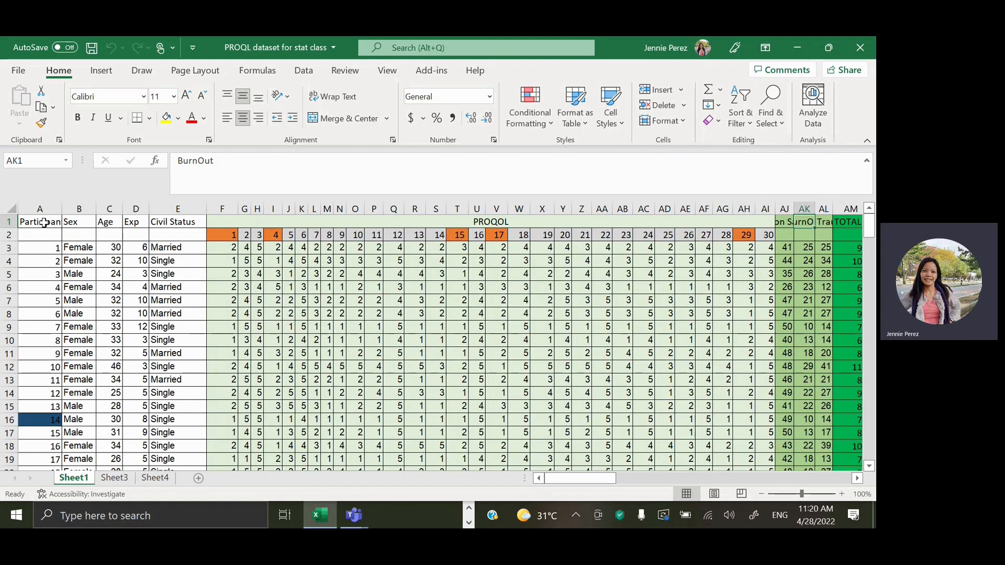
- Copy the Participant and Sex columns, rows 1 to 191, from Sheet1 into a new worksheet starting at A1
left_click(44, 223)
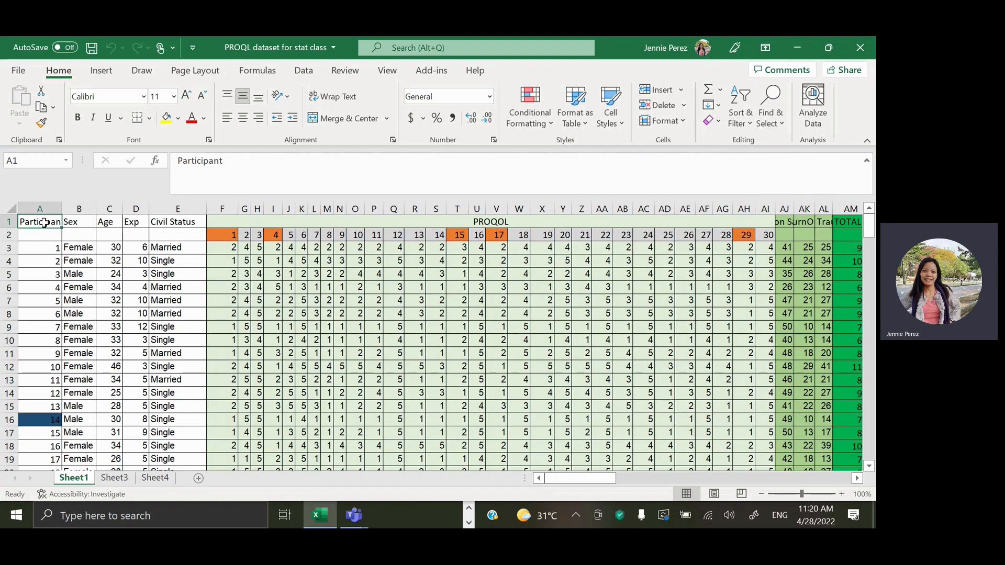
key("shift+Right")
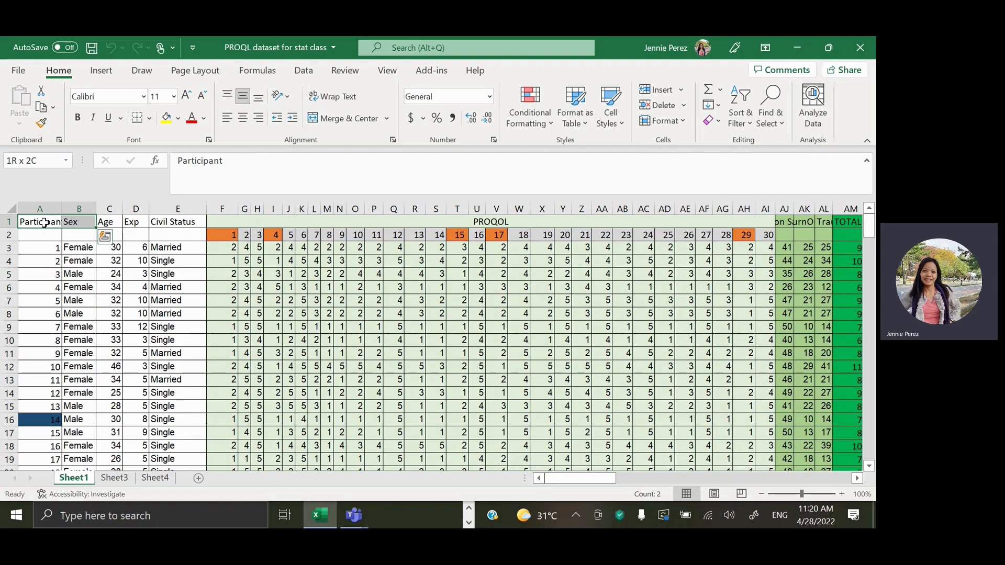
left_click_drag(44, 222, 78, 465)
key("shift+Up")
key("shift+Up")
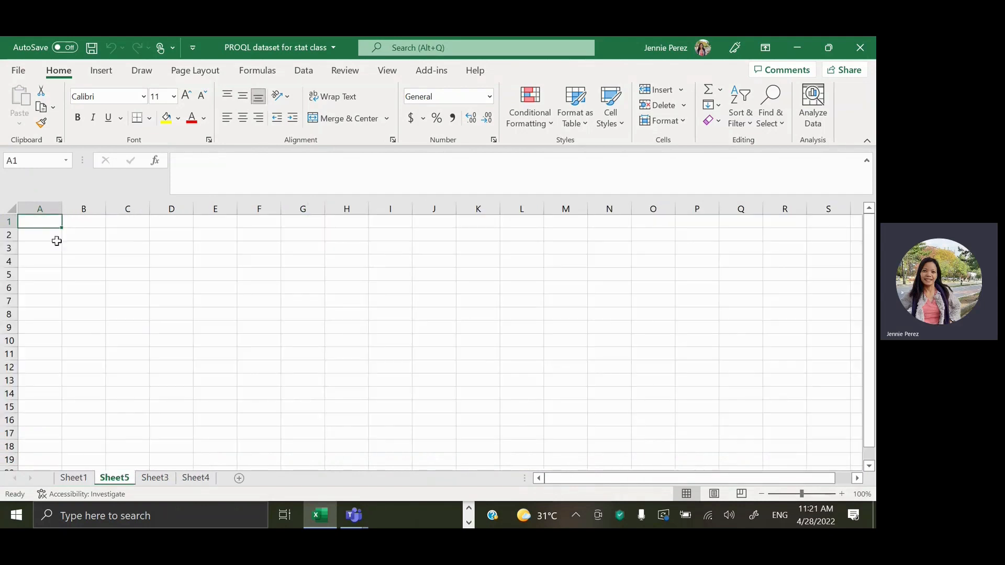
key("ctrl+c")
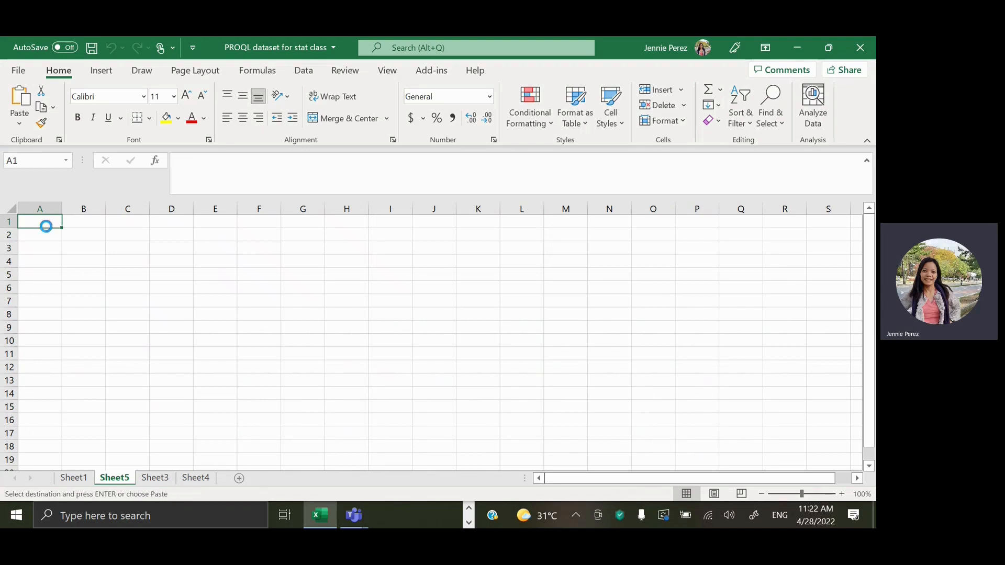
scroll(94, 380, "down", 17)
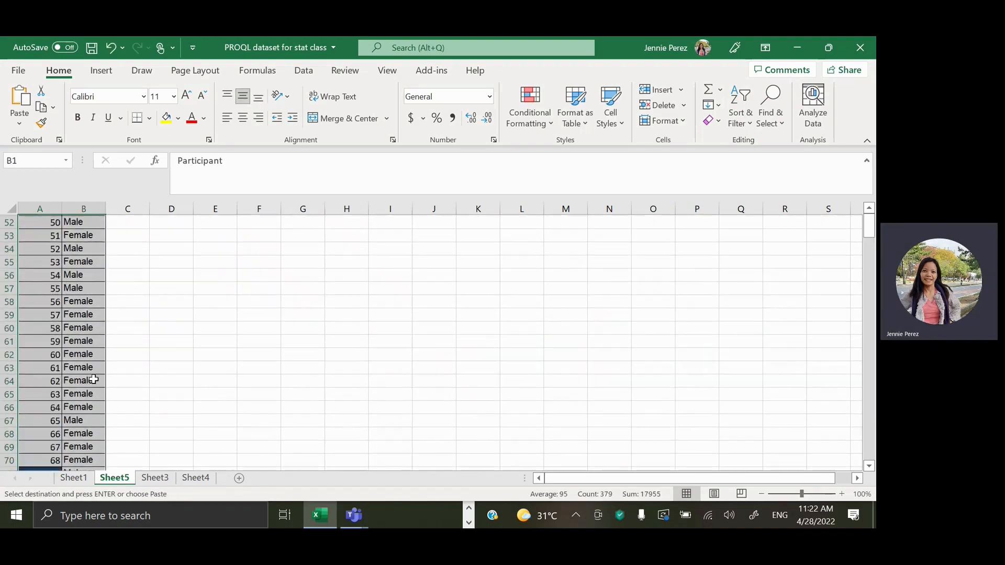
scroll(94, 379, "down", 20)
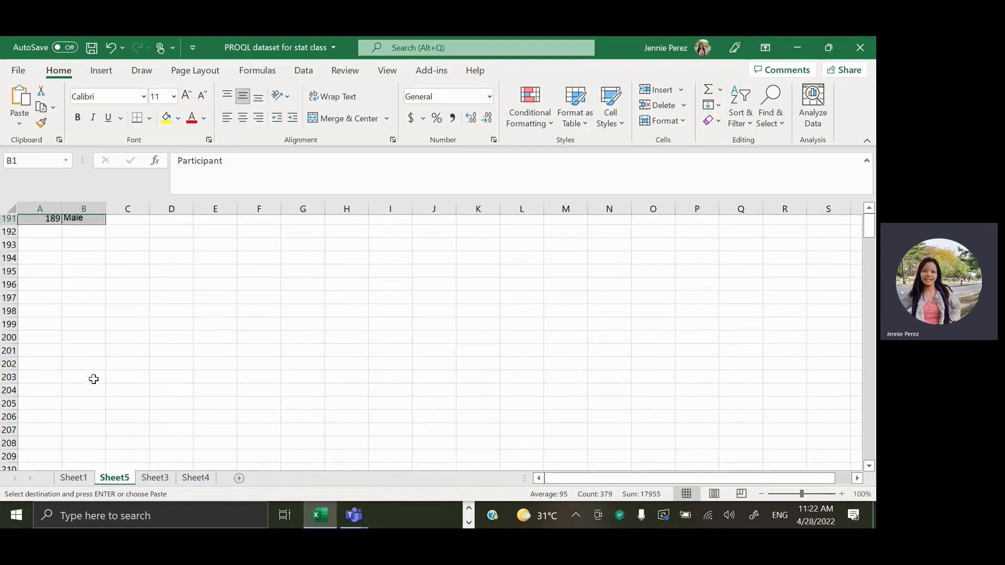
scroll(93, 379, "up", 5)
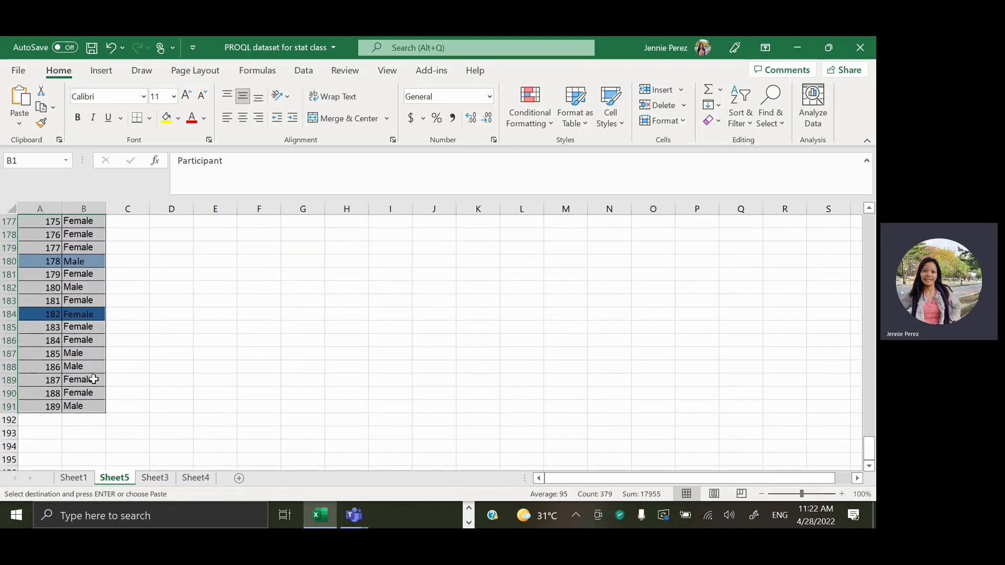
scroll(94, 380, "up", 1)
scroll(93, 379, "down", 3)
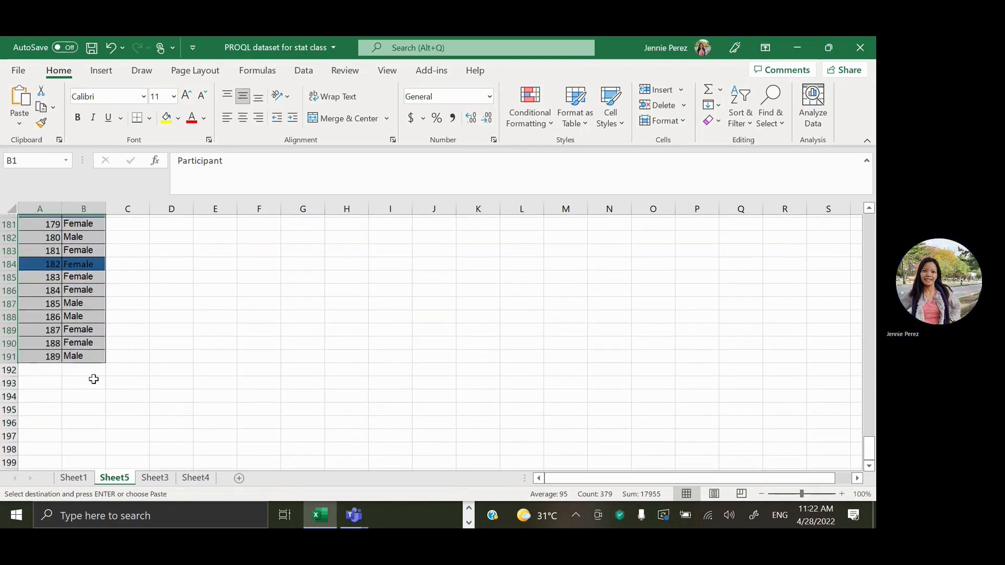
- Copy the BurnOut column from Sheet1, from the header in row 1 through the last participant in row 191
left_click(82, 480)
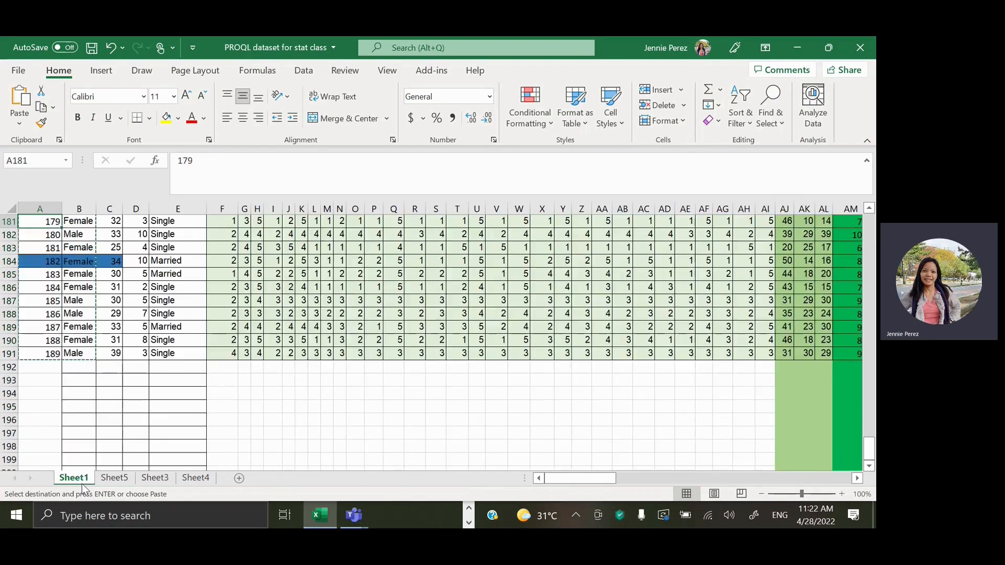
scroll(99, 367, "up", 9)
scroll(101, 369, "down", 13)
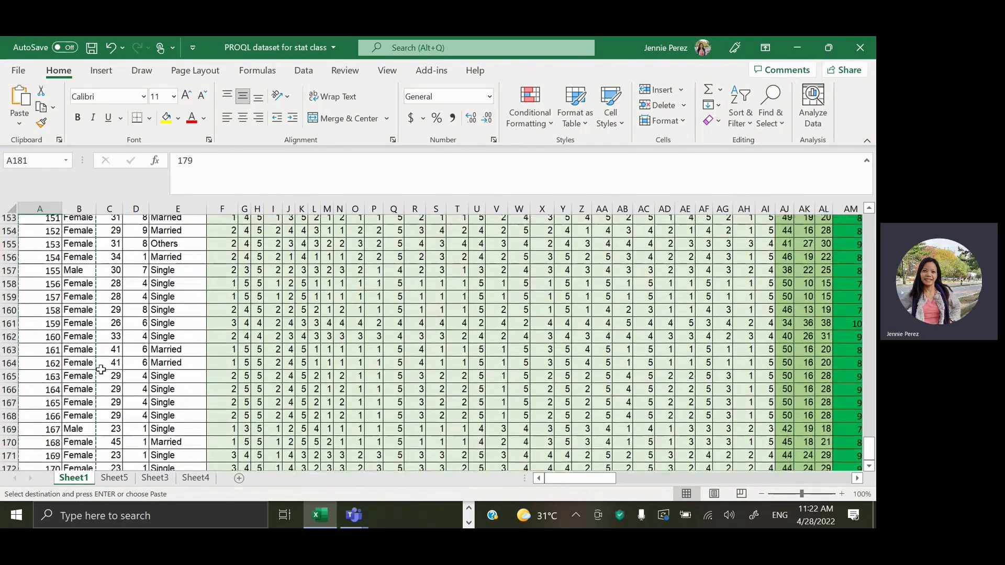
scroll(101, 370, "up", 5)
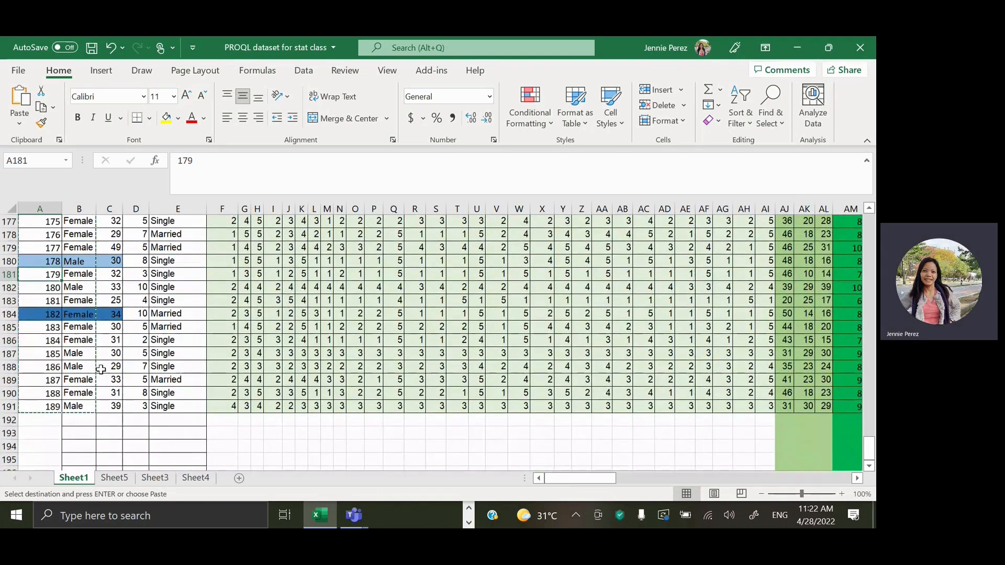
scroll(101, 369, "up", 5)
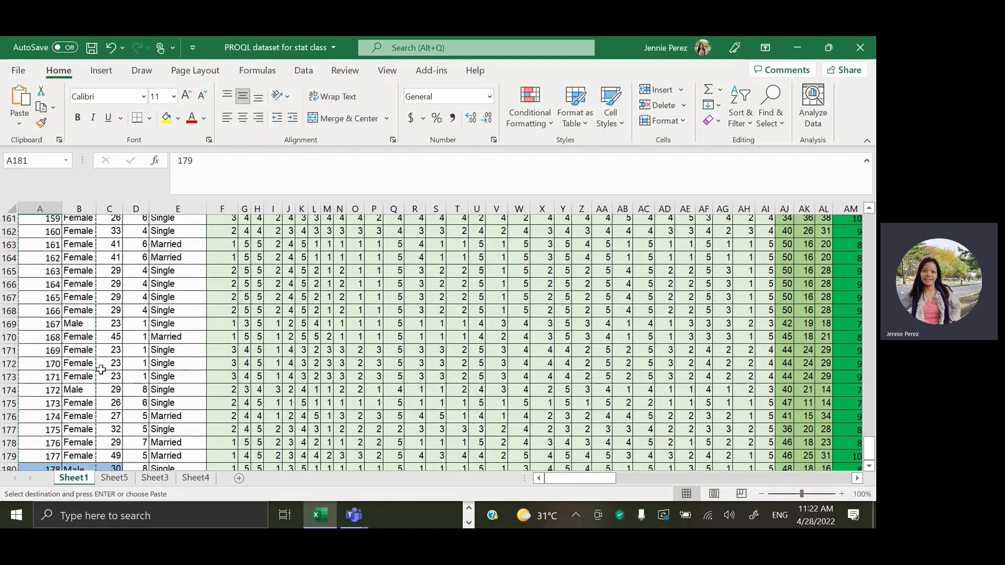
scroll(101, 370, "up", 20)
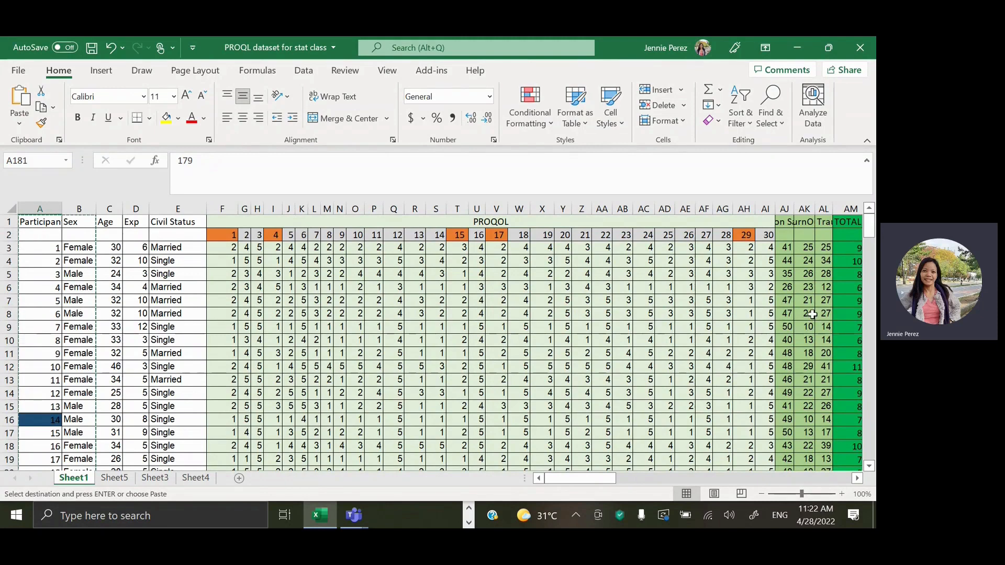
left_click(805, 223)
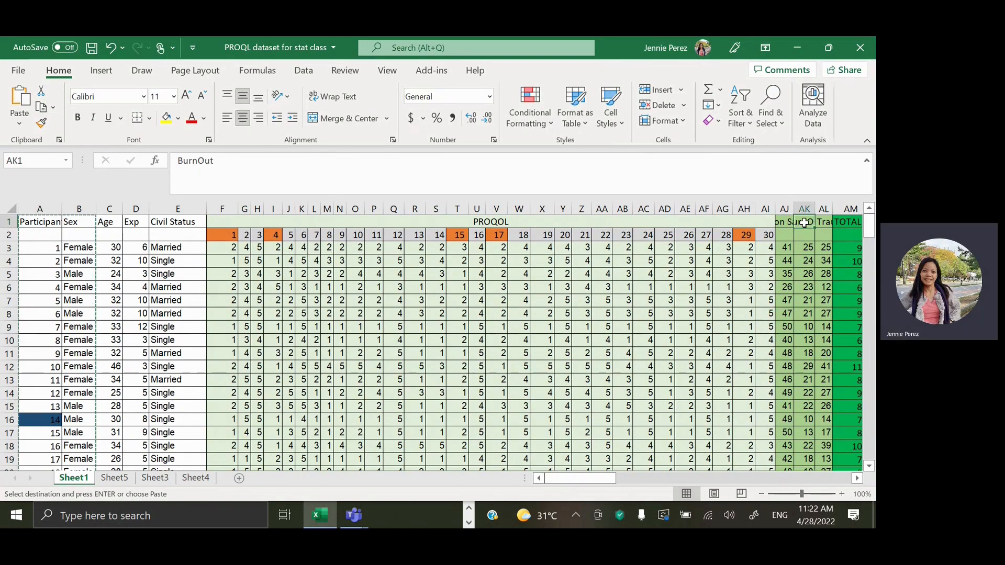
left_click_drag(804, 223, 809, 291)
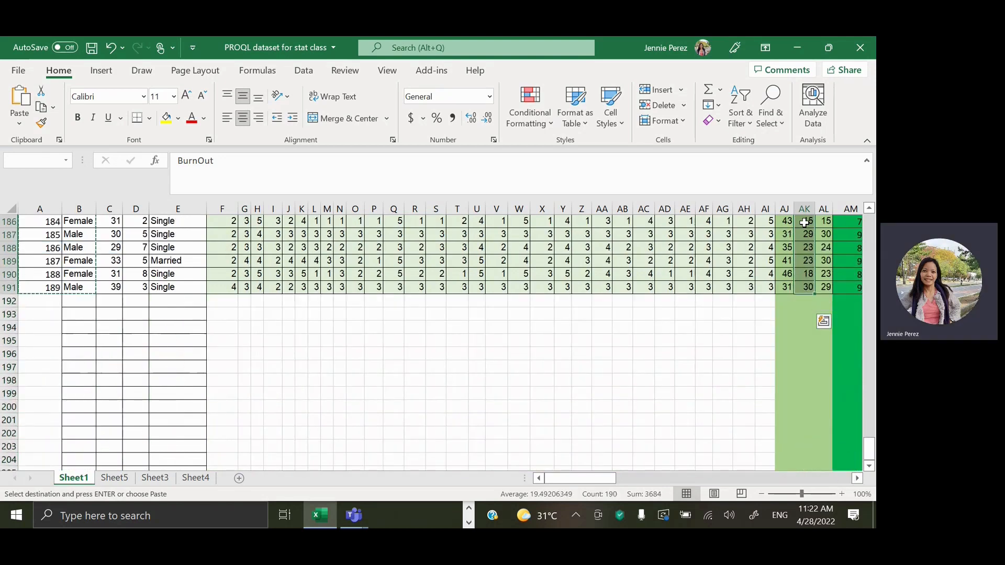
key("ctrl+c")
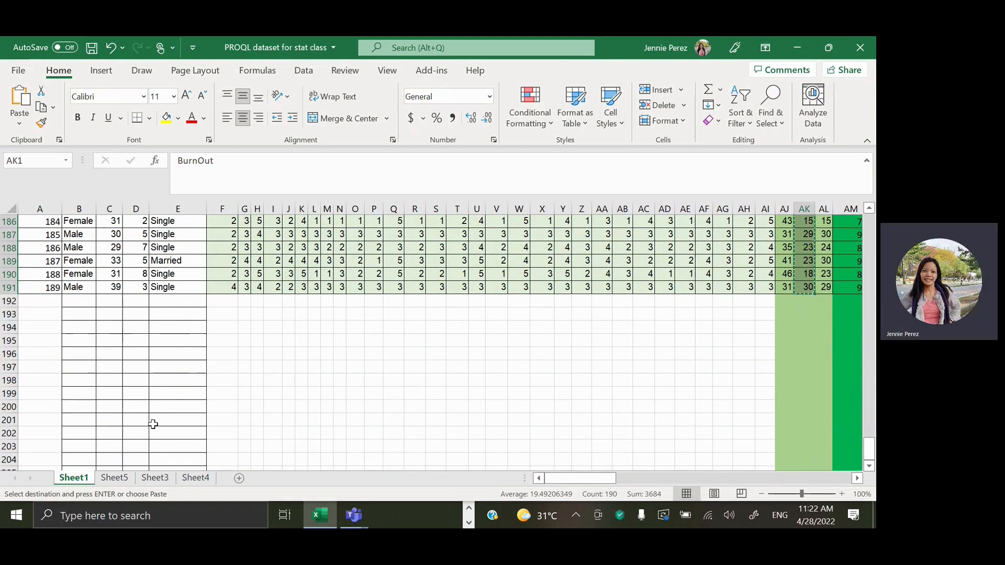
- Paste the copied BurnOut column into Sheet5 starting at C1, keeping only the values instead of the formulas
left_click(123, 479)
scroll(198, 307, "up", 20)
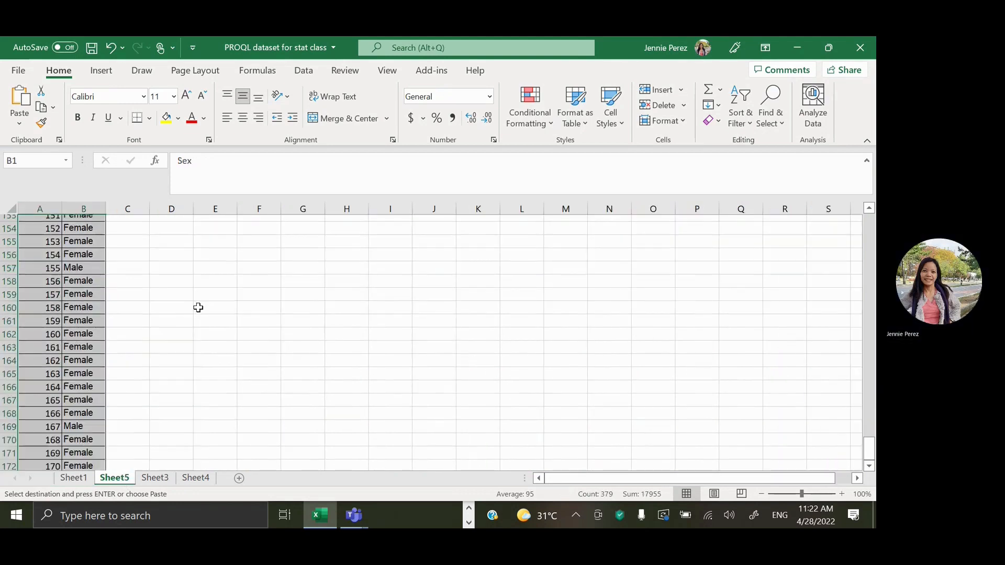
scroll(198, 308, "up", 20)
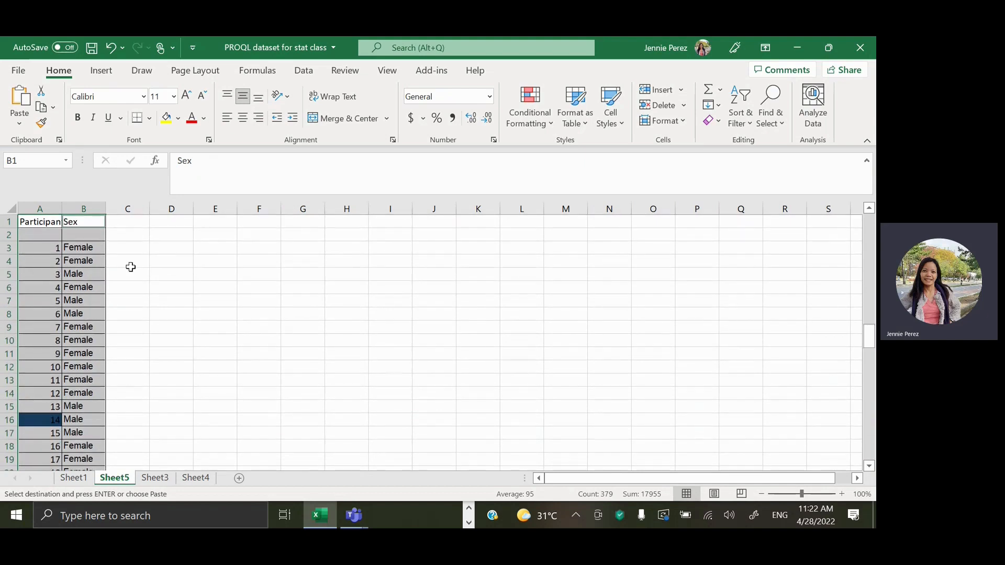
left_click(132, 220)
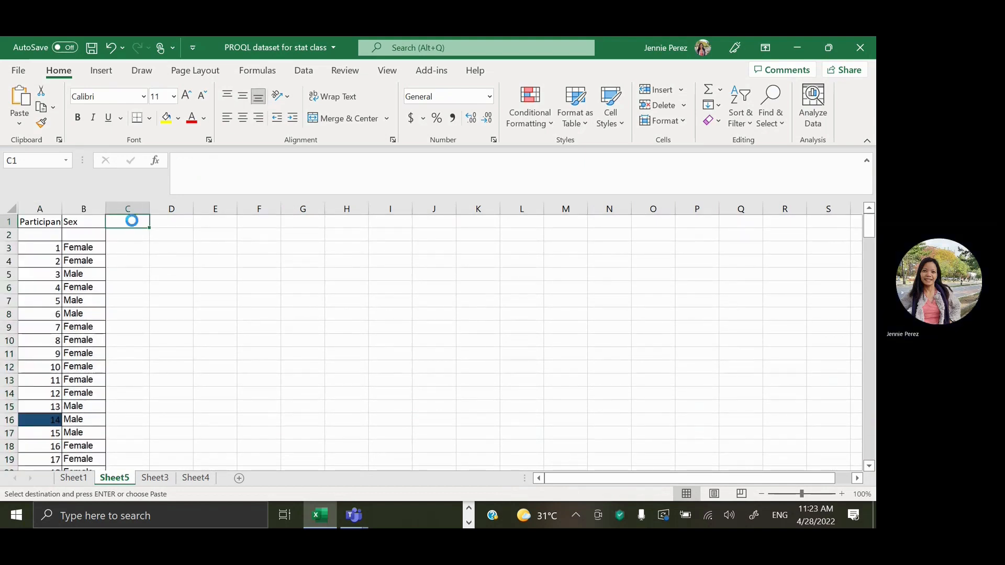
key("ctrl+v")
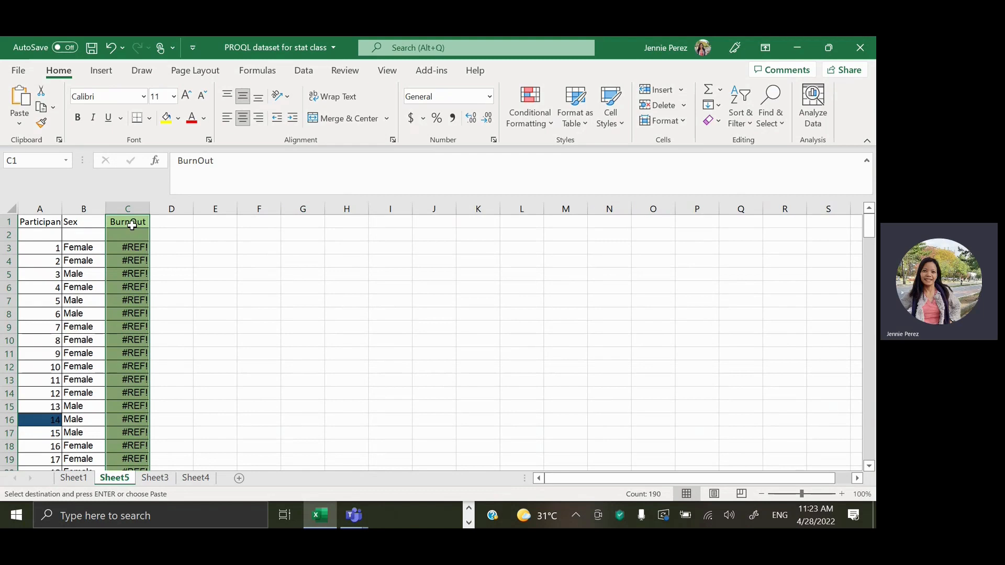
right_click(132, 225)
left_click(187, 157)
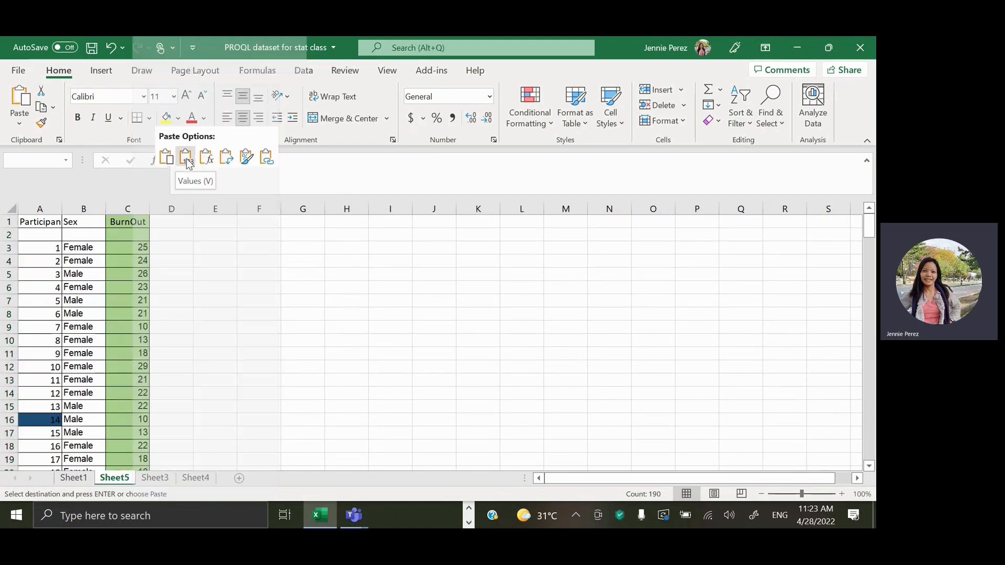
left_click(136, 253)
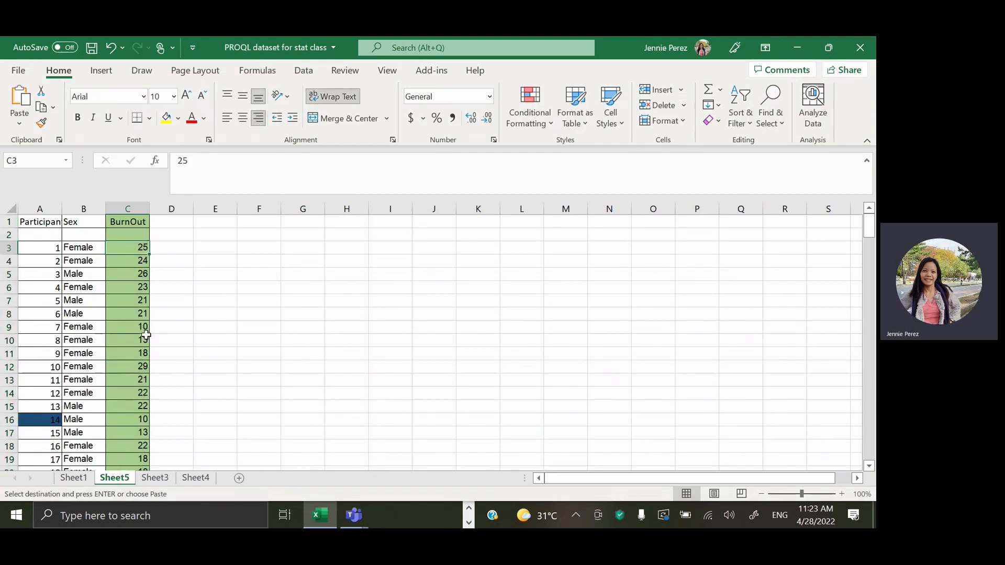
- Delete the empty row 2 beneath the headers on Sheet5 and check the participant rows below
left_click(33, 236)
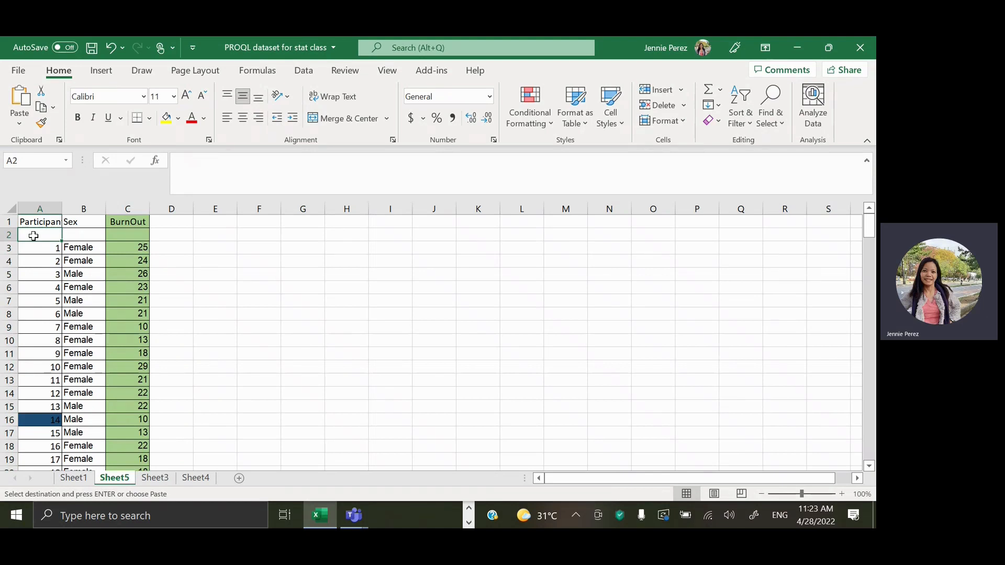
left_click(7, 235)
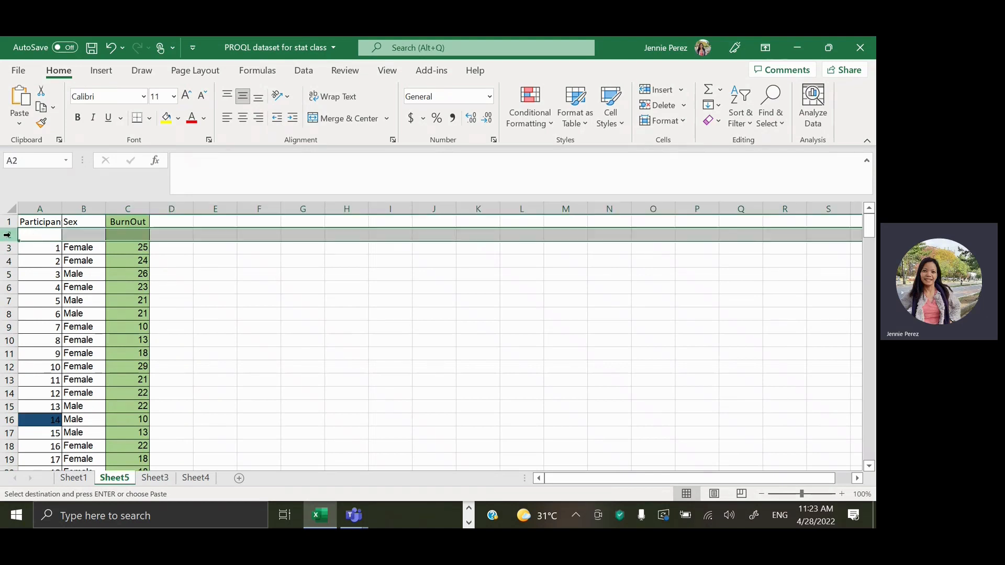
right_click(8, 235)
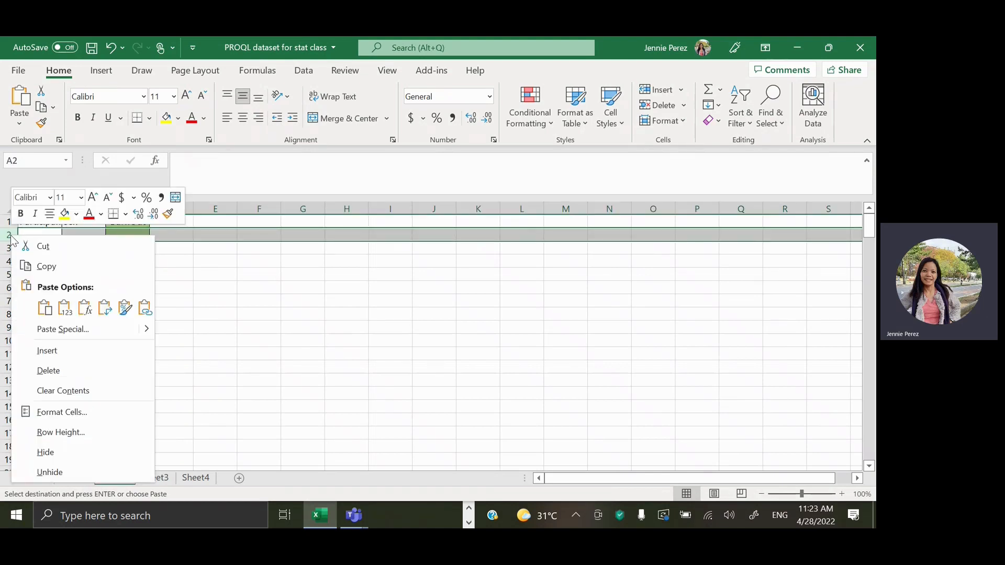
left_click(45, 375)
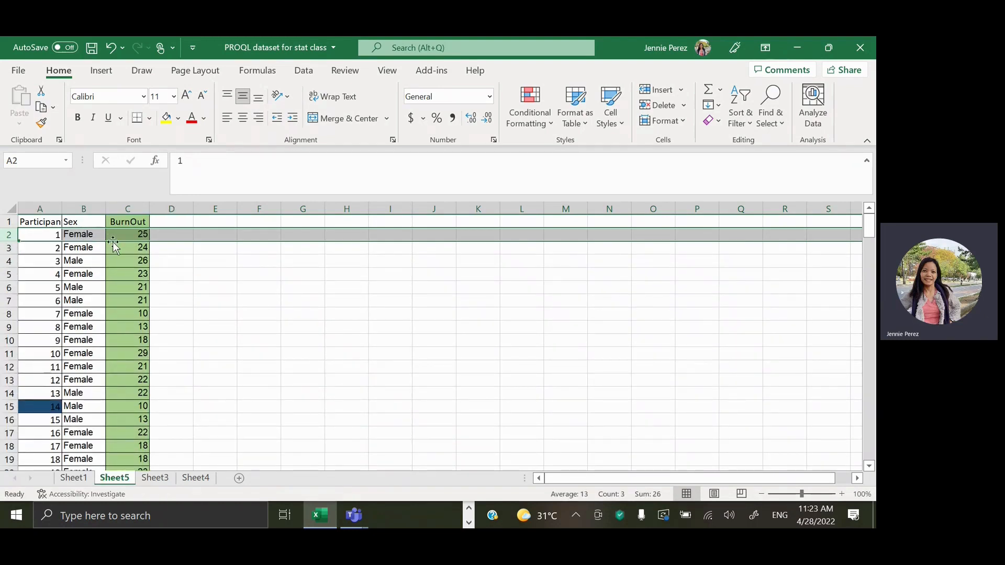
scroll(105, 364, "down", 13)
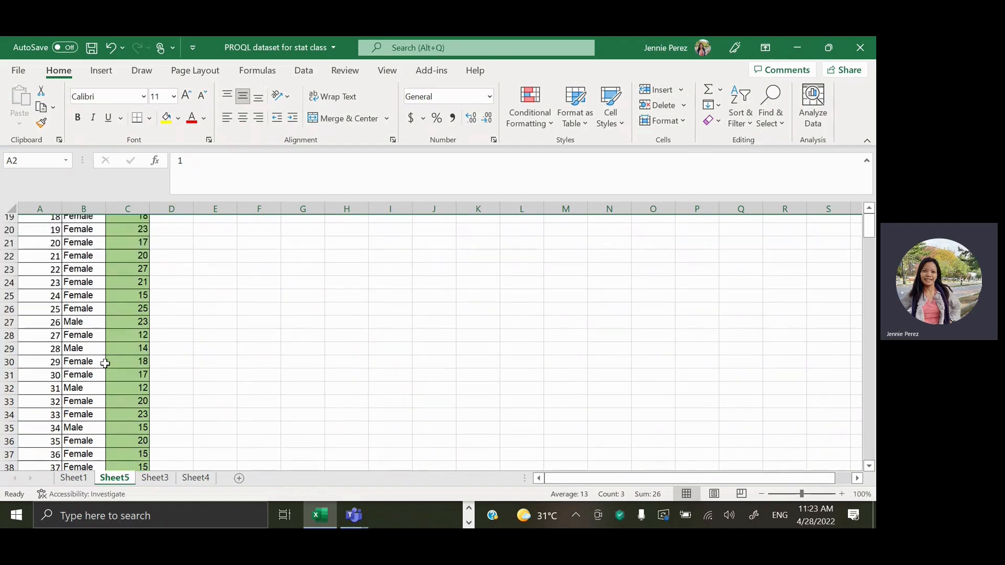
scroll(105, 363, "up", 14)
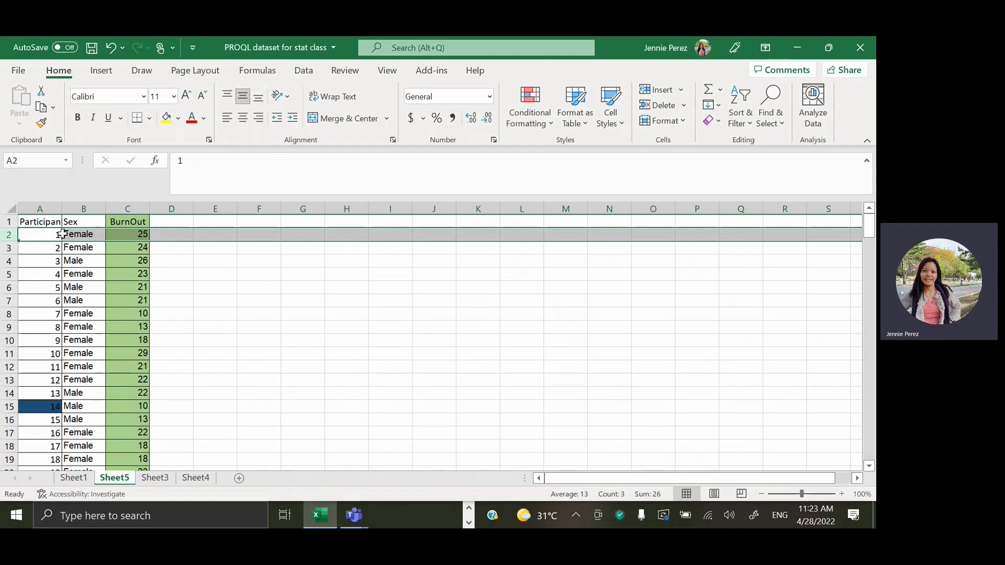
- Turn on filtering for the Participant, Sex and BurnOut headers on Sheet5
left_click(172, 222)
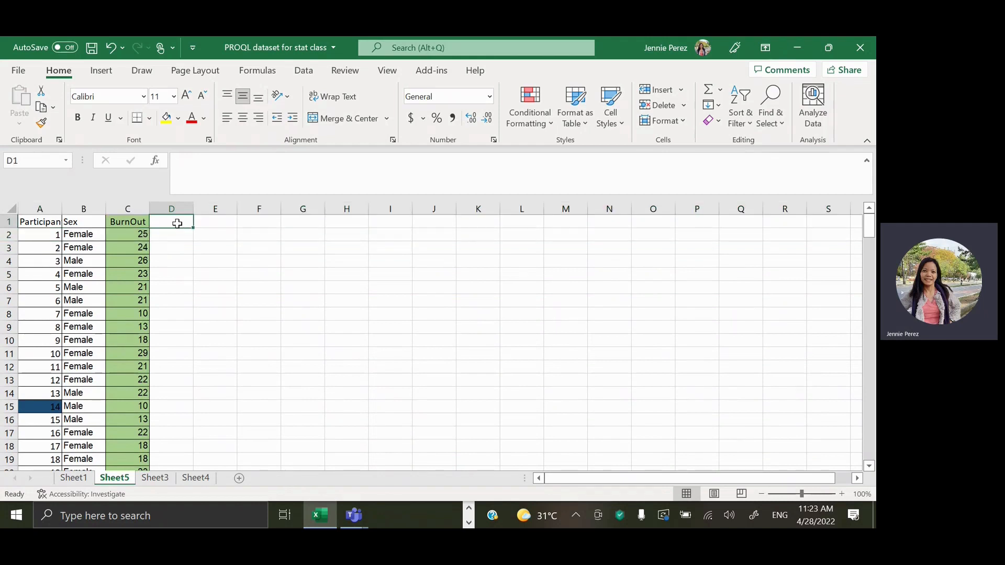
left_click(84, 226)
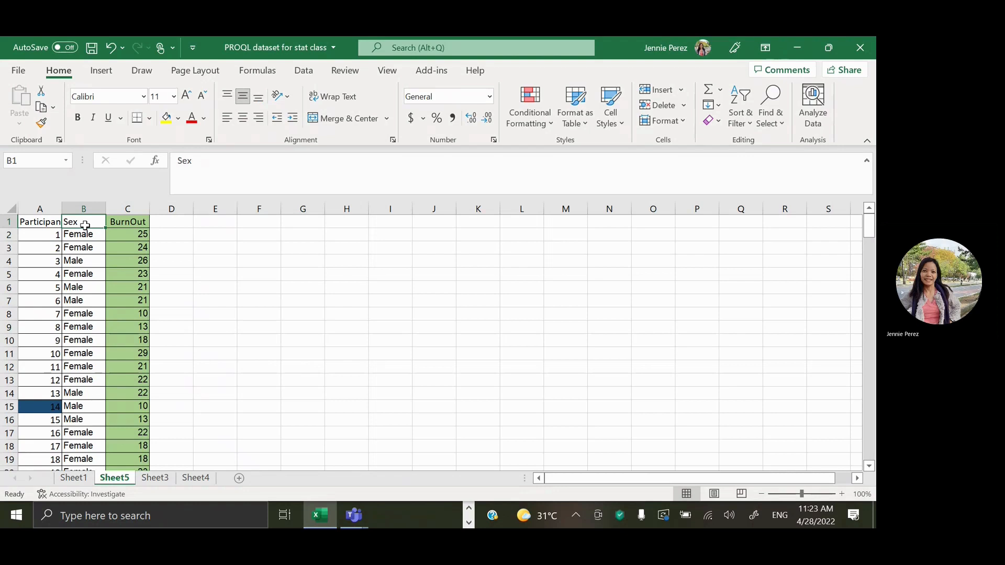
left_click(753, 126)
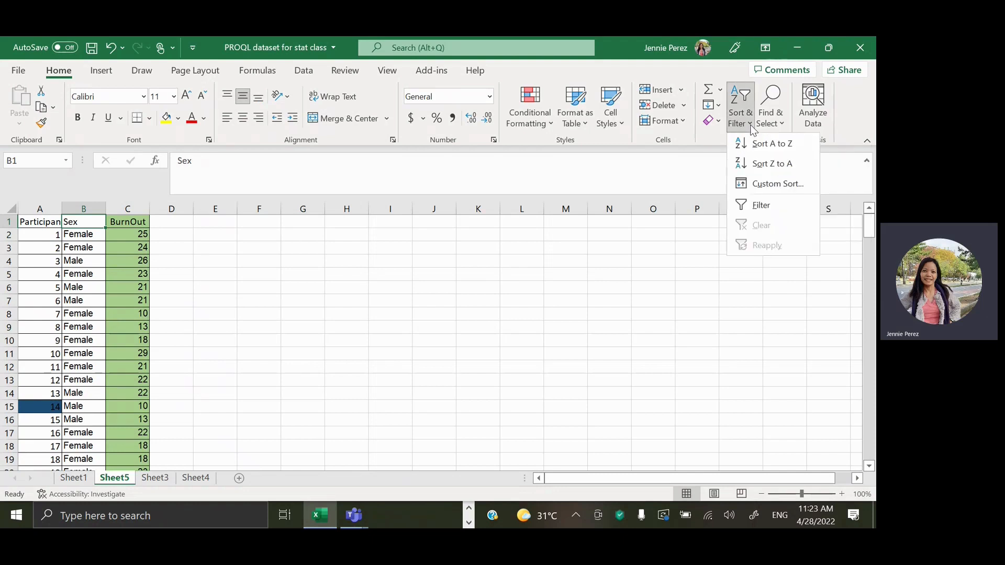
left_click(759, 205)
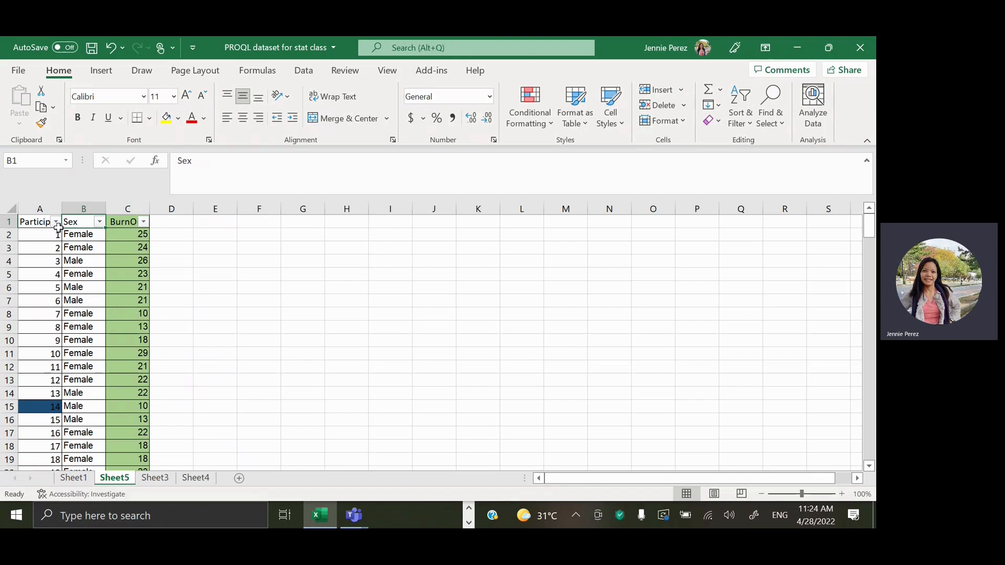
- Filter the Sex column to show only Male participants and look through the filtered rows
left_click(99, 223)
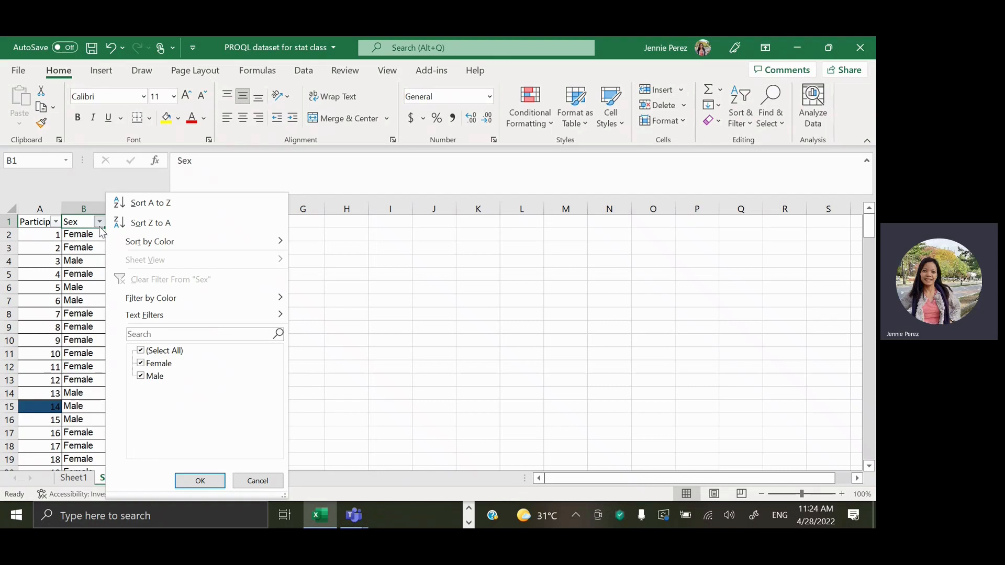
left_click(140, 365)
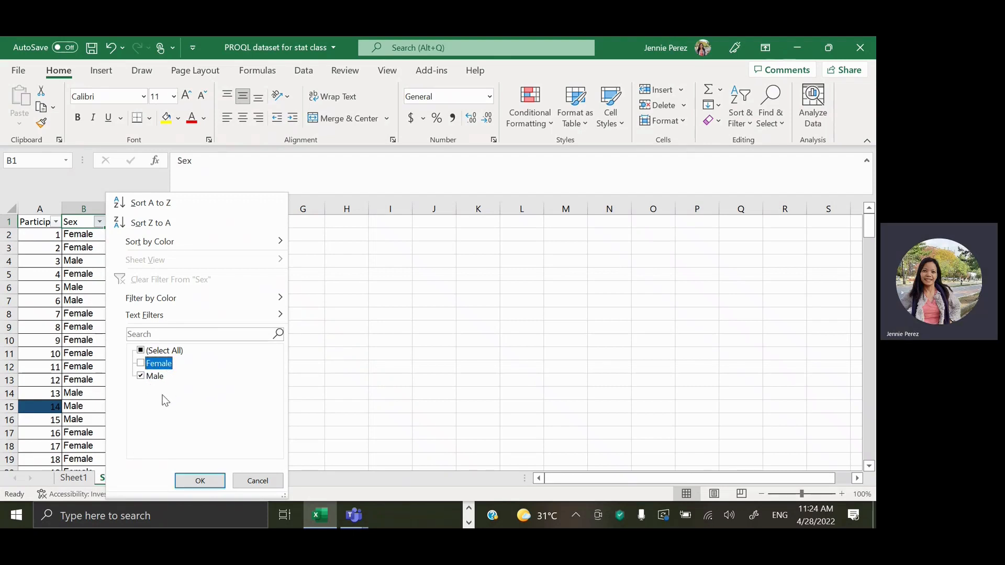
left_click(200, 481)
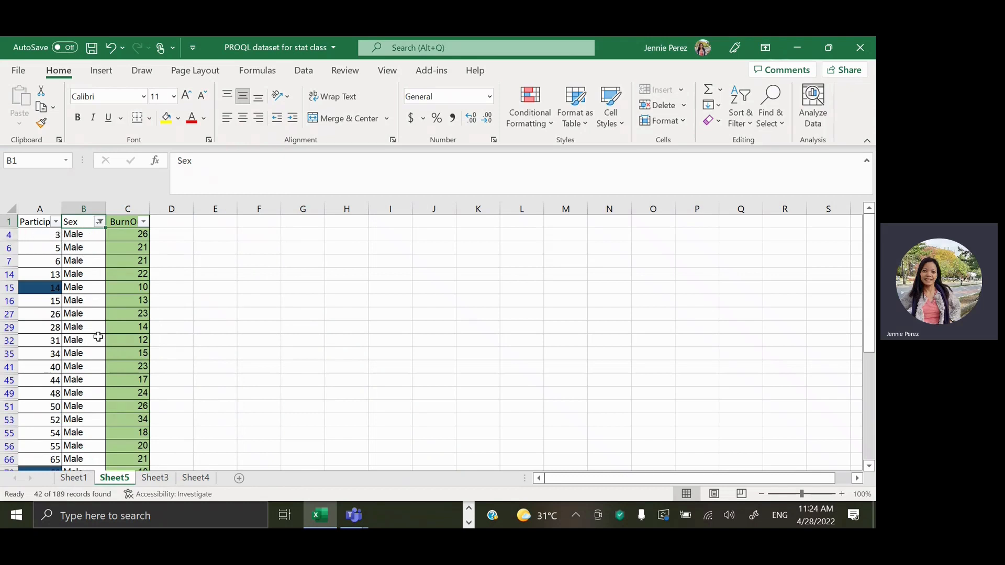
scroll(98, 337, "down", 1)
scroll(98, 337, "down", 8)
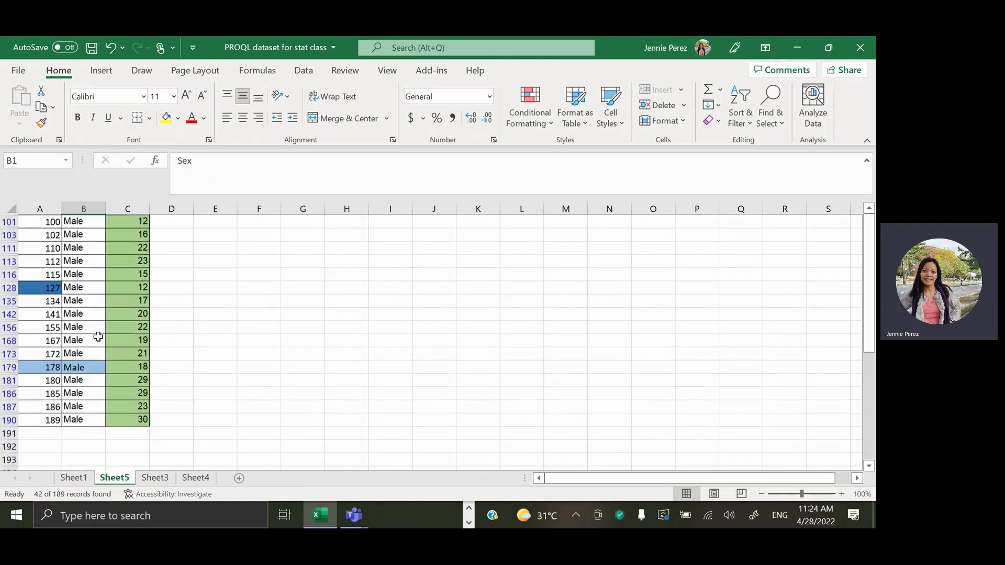
scroll(98, 337, "up", 8)
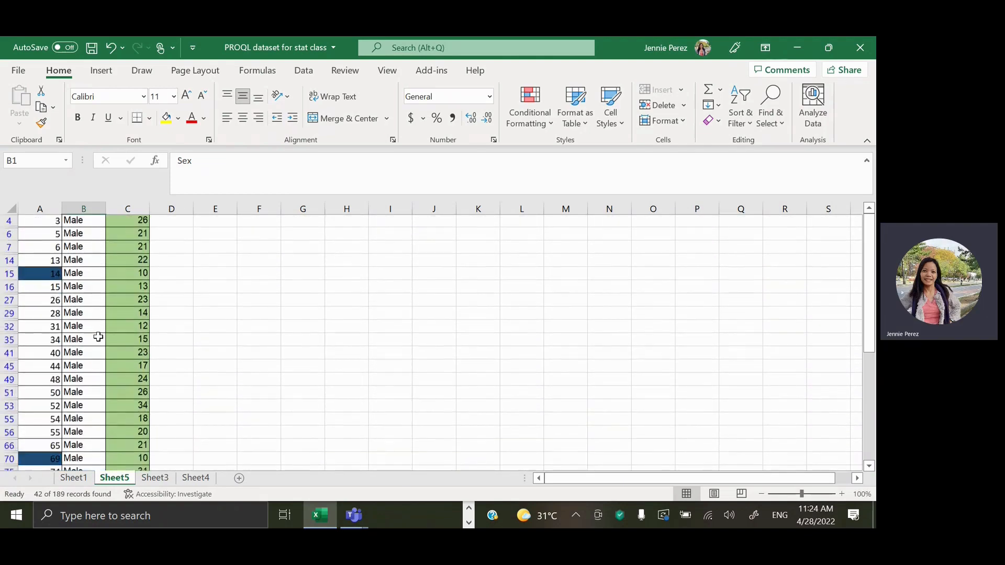
scroll(98, 337, "down", 1)
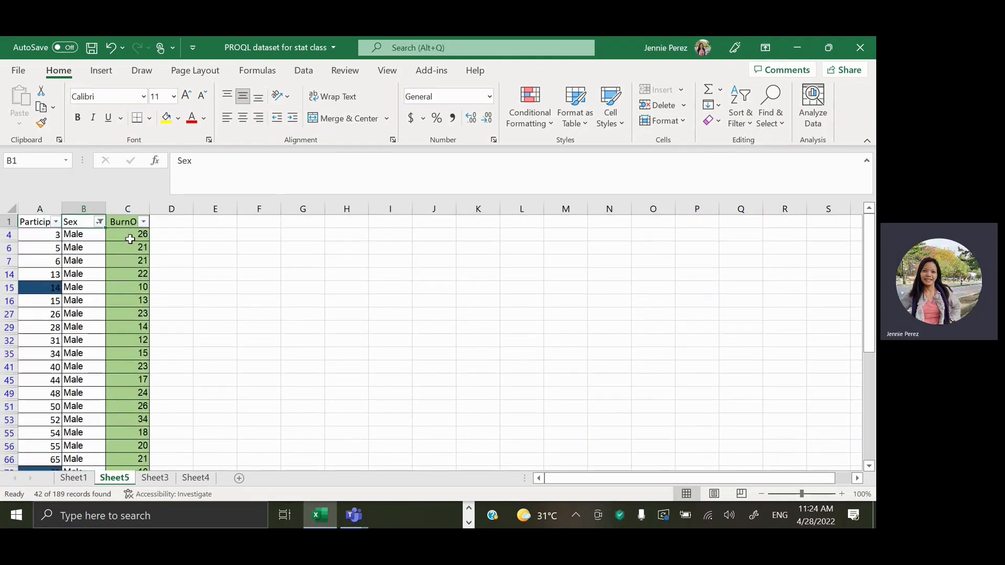
- Copy the BurnOut scores of all filtered male participants, from C4 through C190
left_click(131, 240)
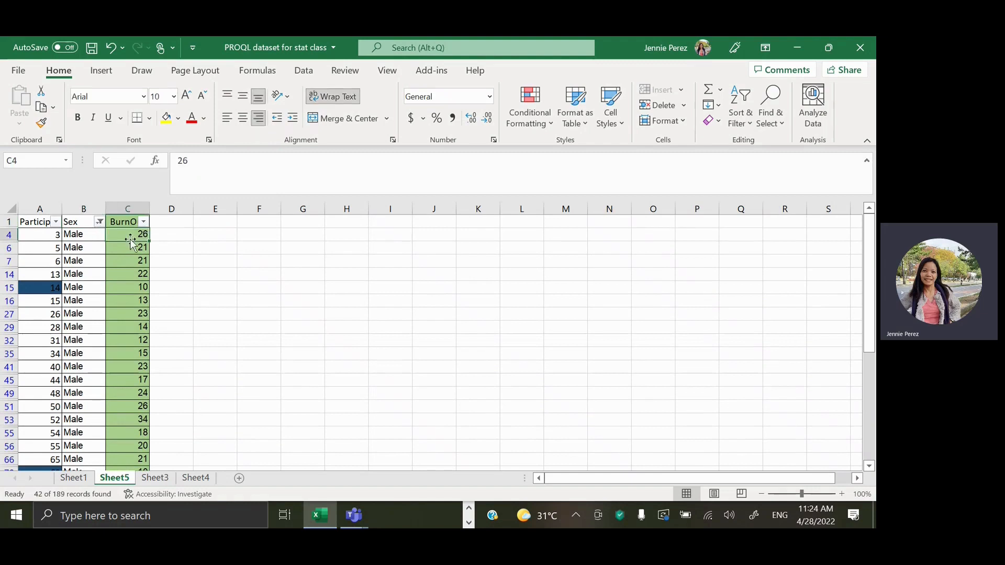
left_click_drag(130, 240, 130, 240)
key("shift+Down")
key("shift+Down")
key("shift+Down")
key("shift+Down")
key("shift+Down")
key("shift+Down")
key("shift+Down")
key("shift+Down")
key("shift+Down")
key("shift+Down")
key("shift+Down")
key("shift+Down")
key("shift+Down")
key("shift+Down")
key("shift+Down")
key("shift+Down")
key("shift+Down")
key("shift+Down")
key("shift+Down")
key("shift+Down")
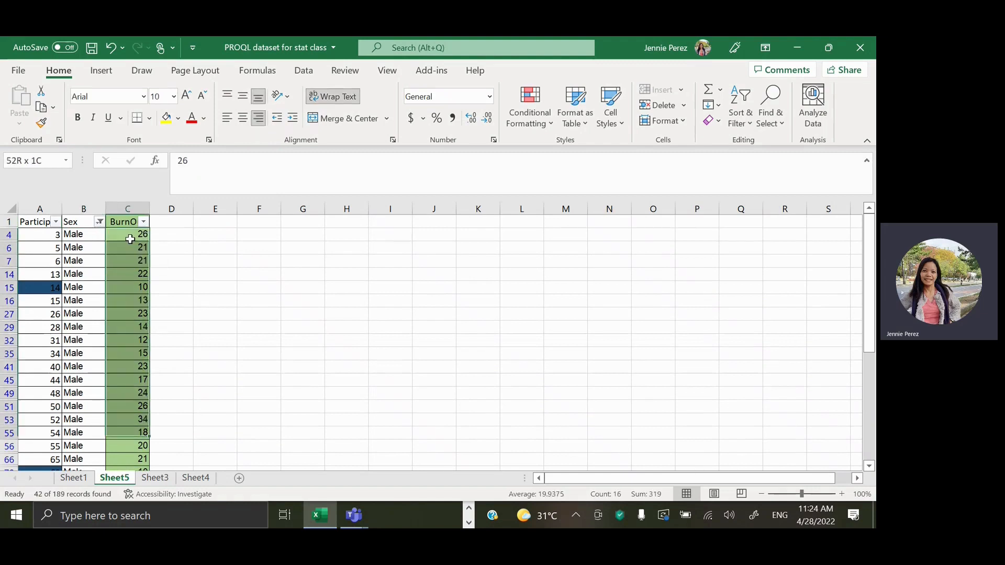
key("shift+Down")
key("shift+Down")
key("shift+Down")
key("shift+Down")
key("shift+Down")
key("shift+Down")
key("shift+Down")
key("shift+Down")
key("shift+Down")
key("shift+Down")
key("shift+Down")
key("shift+Down")
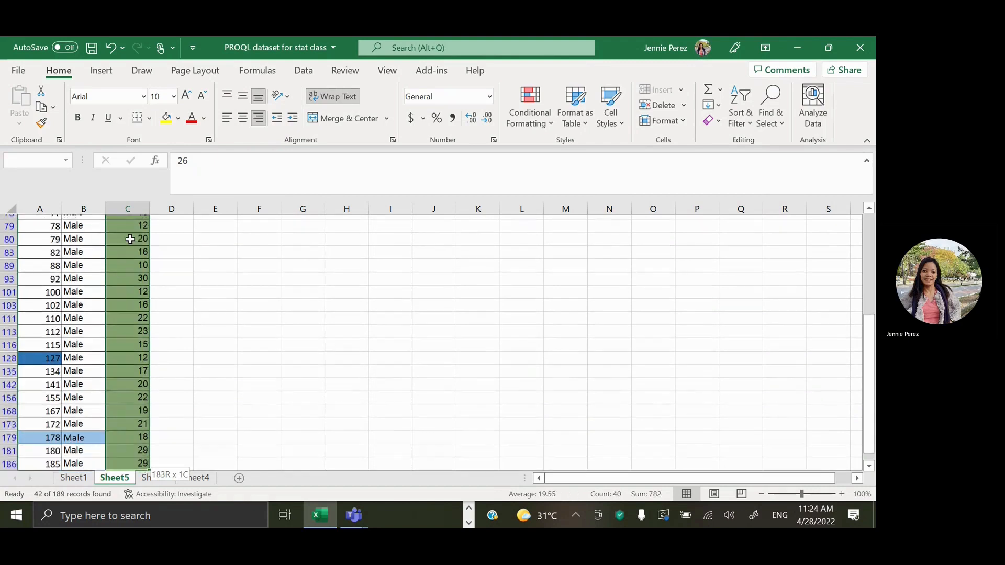
key("shift+Up")
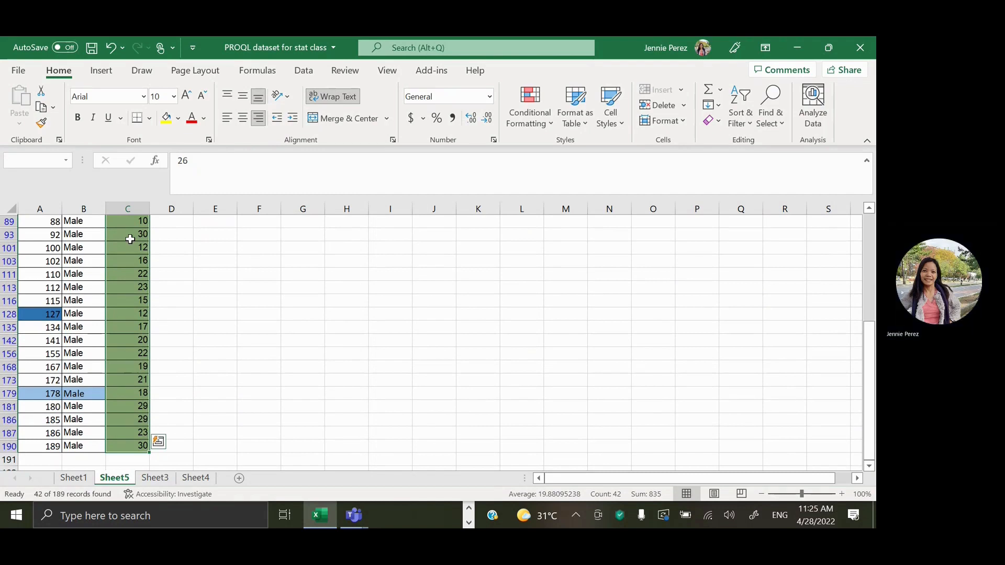
key("ctrl+c")
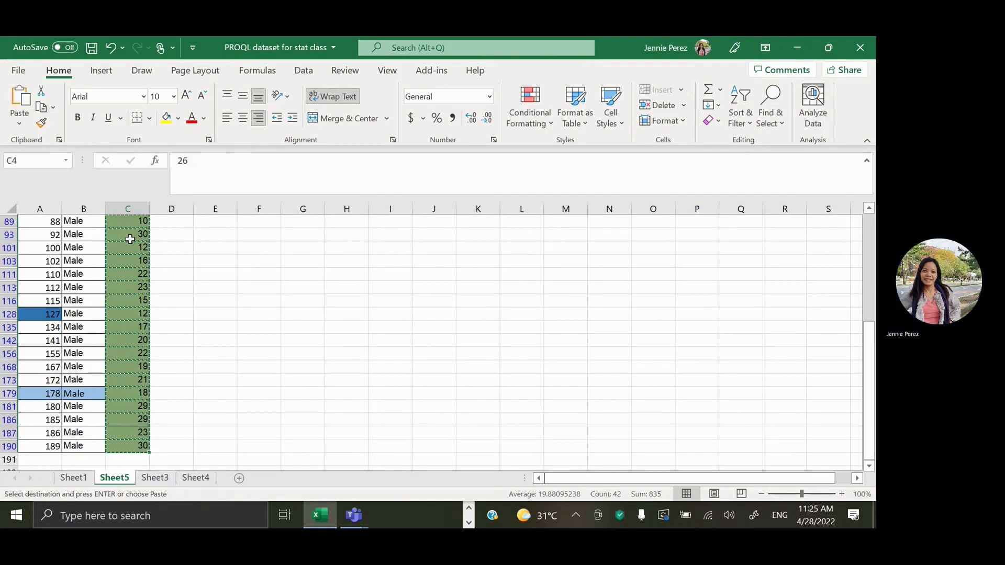
- Try pasting the copied male BurnOut scores at G4 beside the filtered data on Sheet5, and undo the paste
scroll(130, 240, "up", 9)
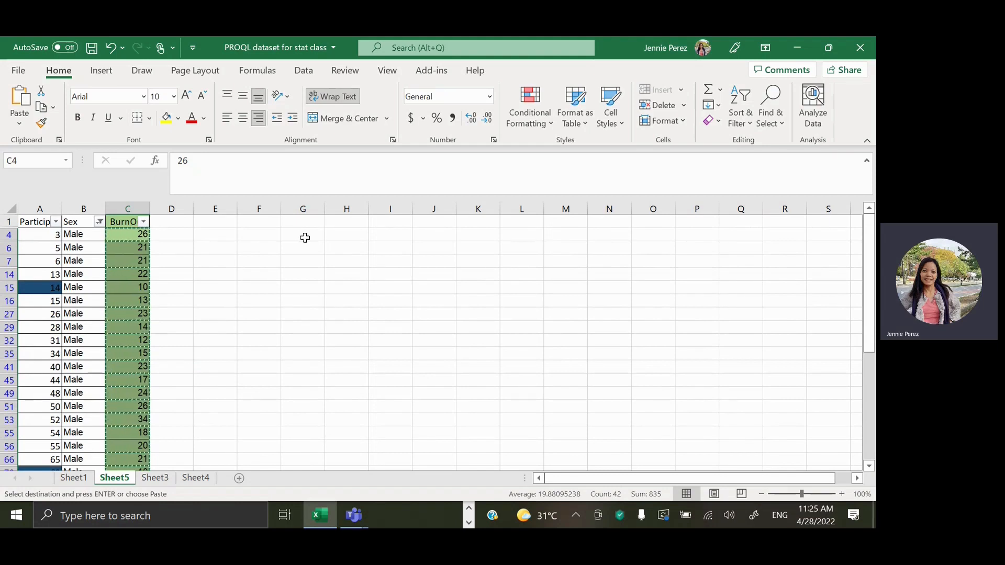
left_click(305, 237)
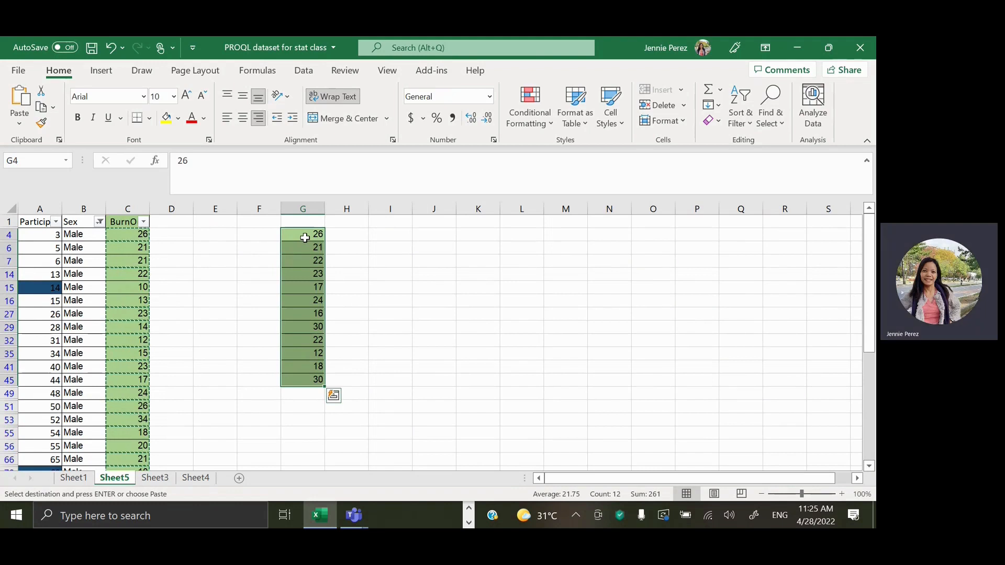
left_click(111, 47)
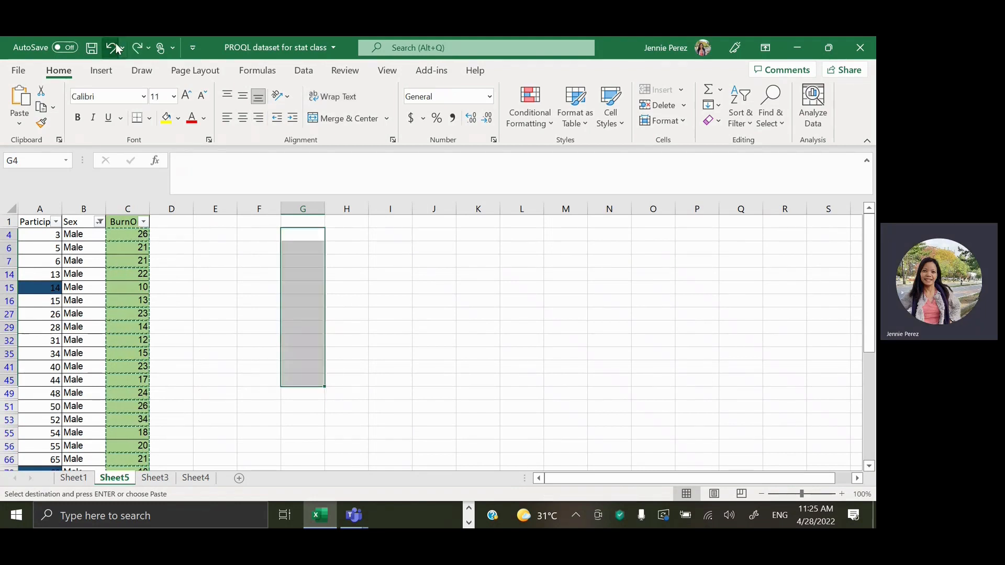
- Add a new worksheet, paste the copied male BurnOut scores into it starting at B2, and check the pasted column
left_click(239, 478)
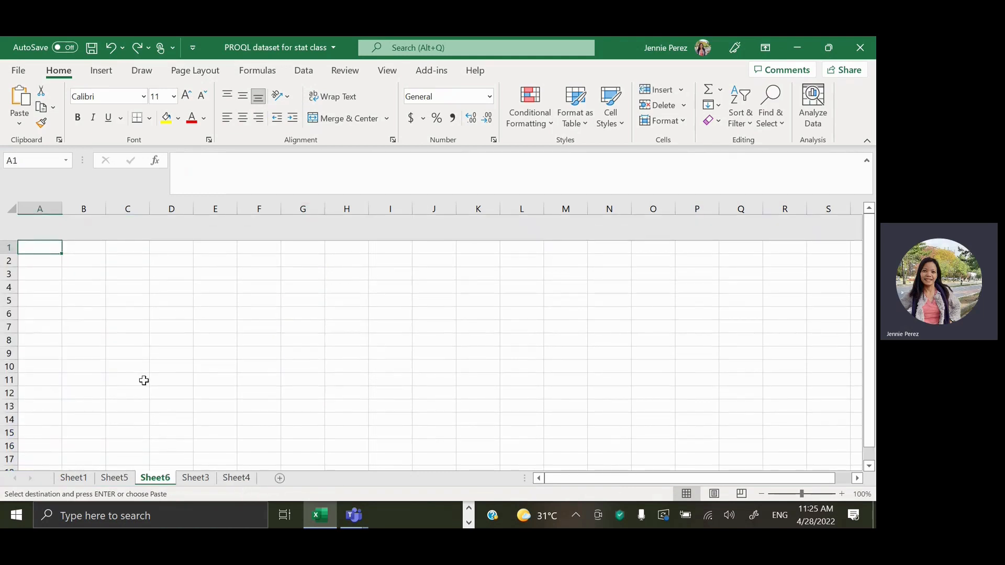
left_click(78, 234)
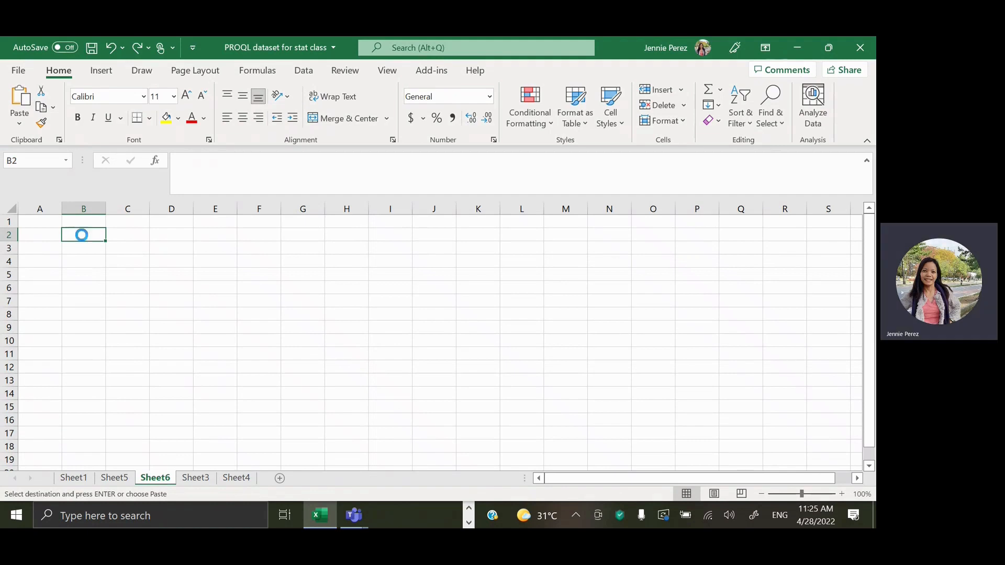
scroll(89, 382, "down", 5)
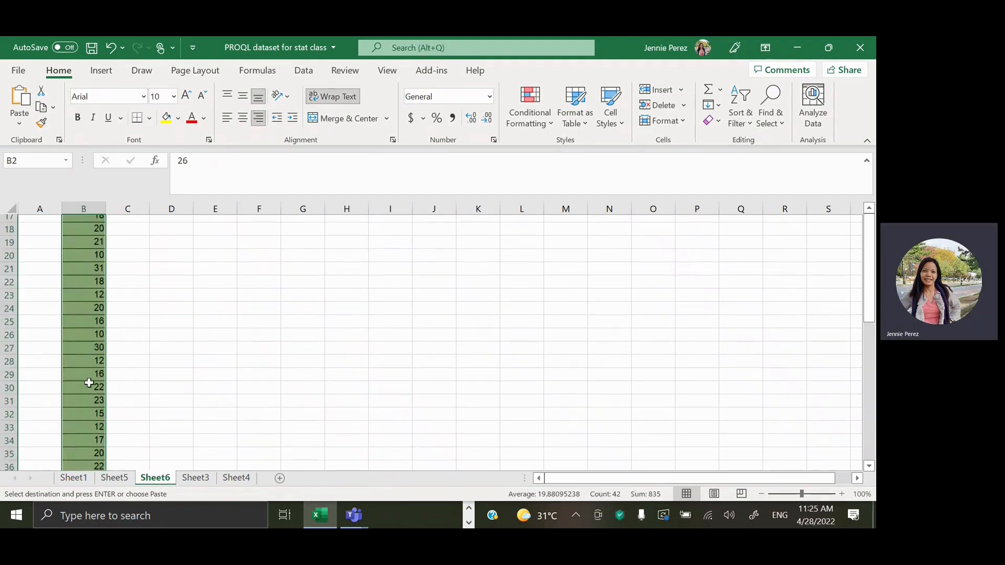
scroll(89, 383, "down", 7)
scroll(89, 383, "up", 2)
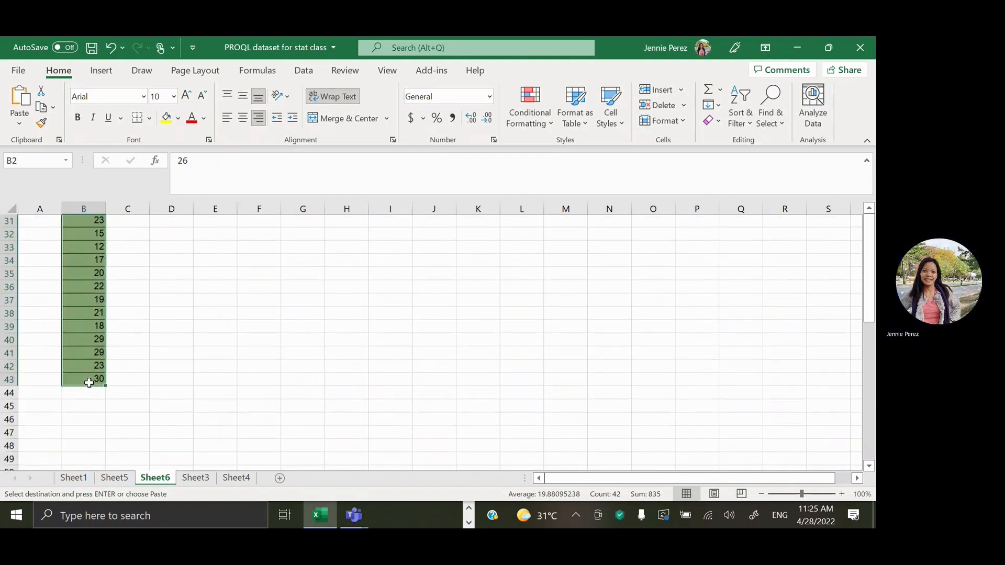
scroll(89, 383, "up", 7)
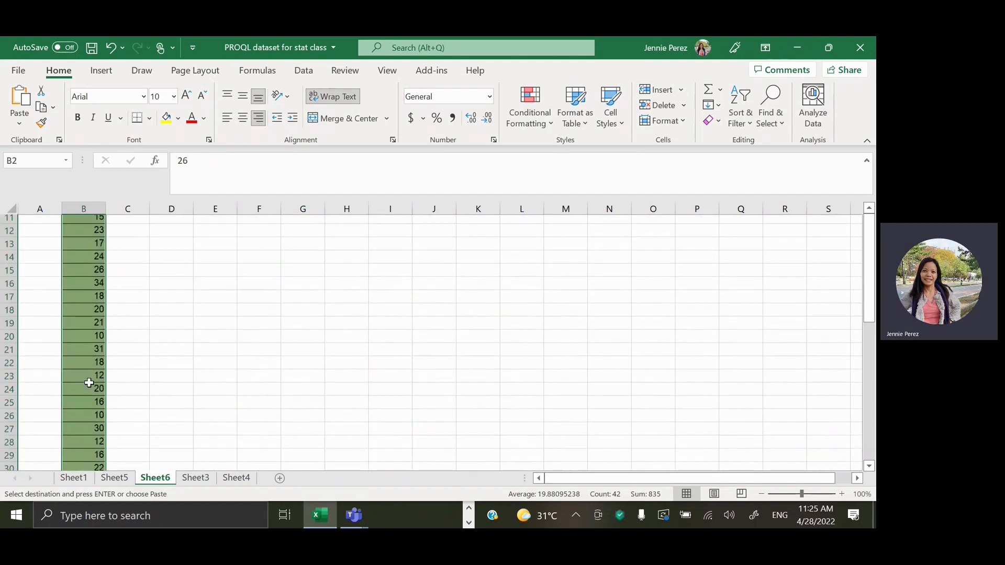
- Compare the filtered male BurnOut scores on Sheet5 with the pasted column on Sheet6, from the first value to the last
left_click(116, 478)
scroll(129, 361, "down", 8)
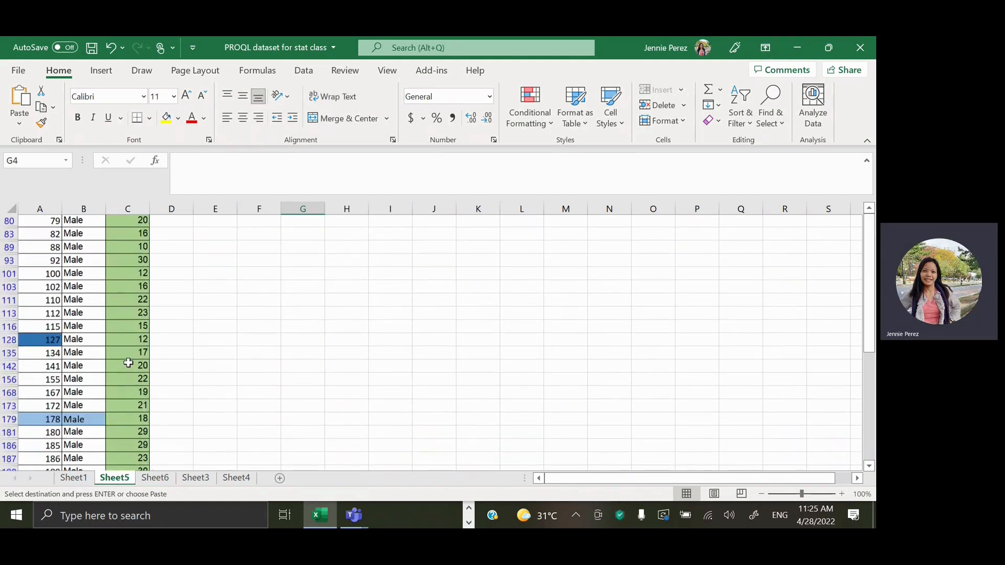
scroll(128, 362, "down", 6)
scroll(129, 363, "up", 5)
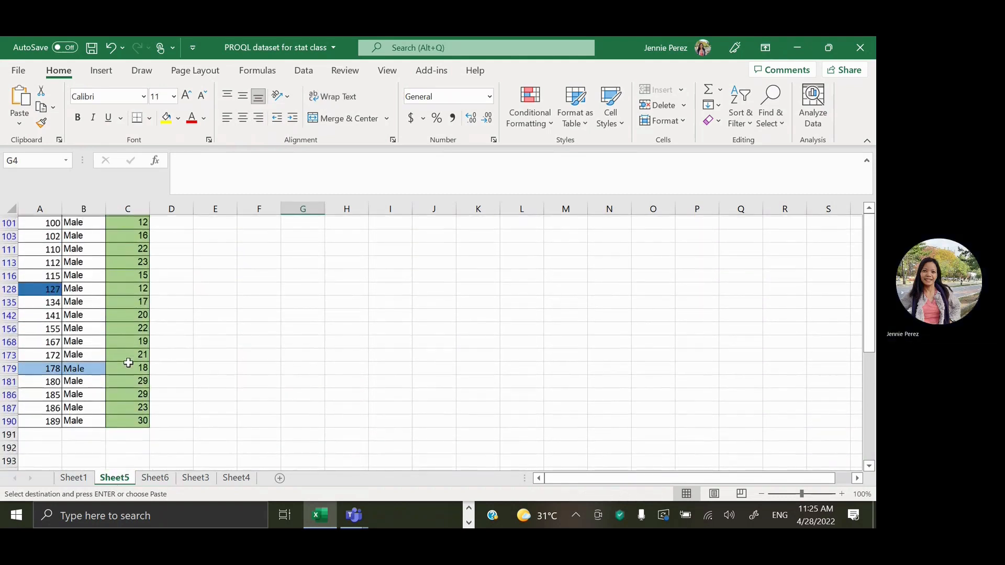
scroll(129, 363, "up", 10)
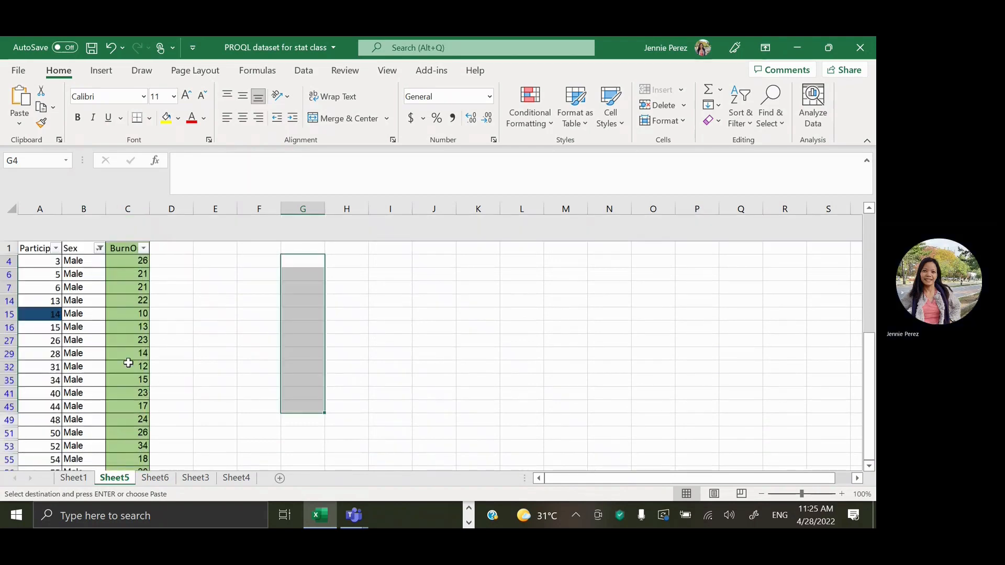
scroll(128, 362, "down", 7)
scroll(128, 363, "down", 5)
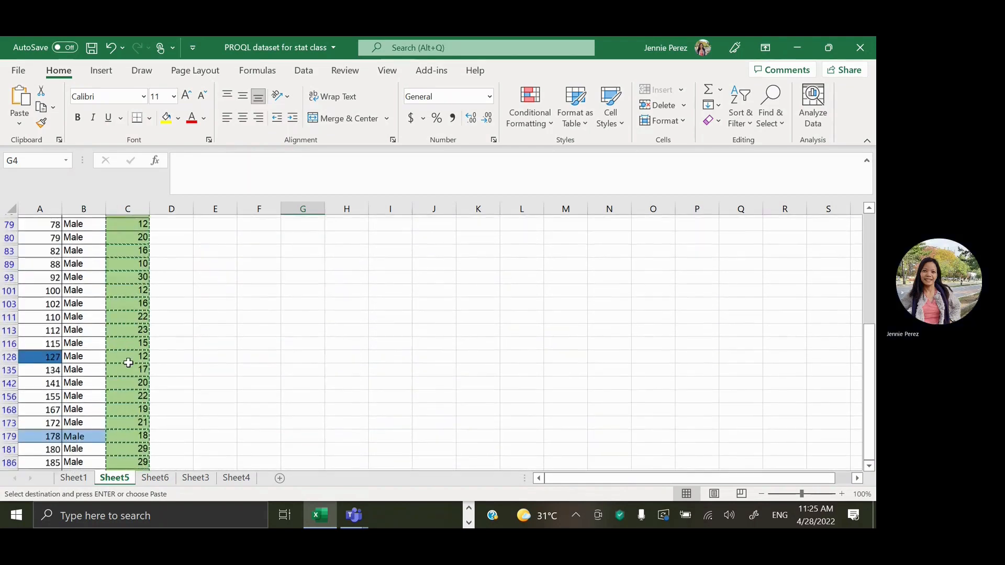
scroll(128, 363, "up", 8)
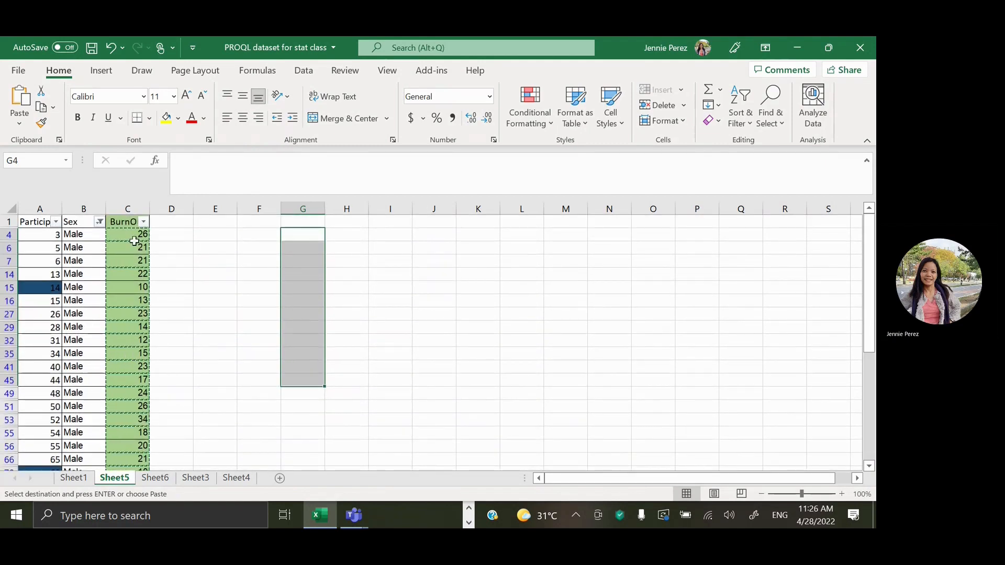
scroll(134, 426, "down", 12)
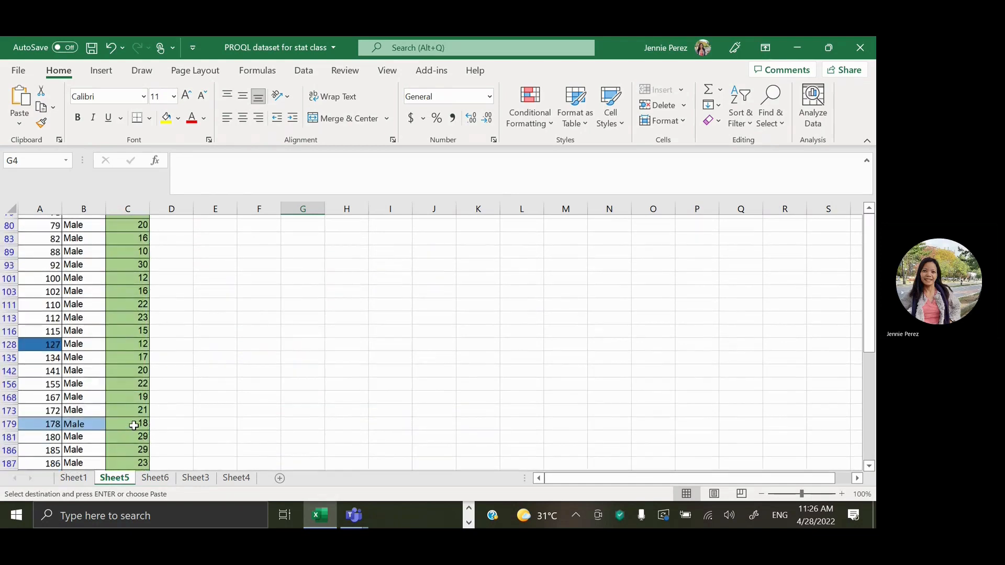
scroll(134, 425, "up", 1)
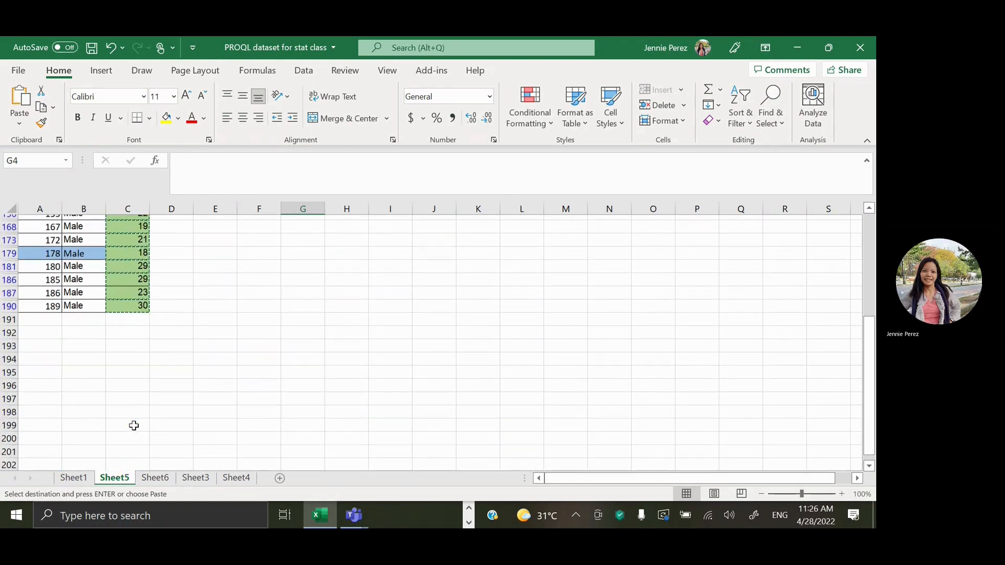
left_click(164, 477)
scroll(155, 401, "down", 6)
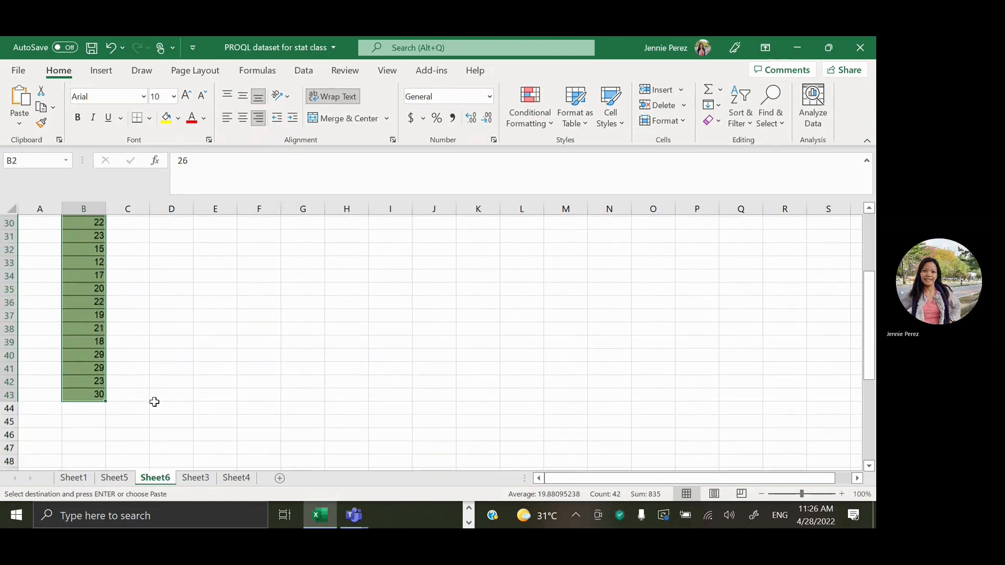
scroll(154, 401, "up", 2)
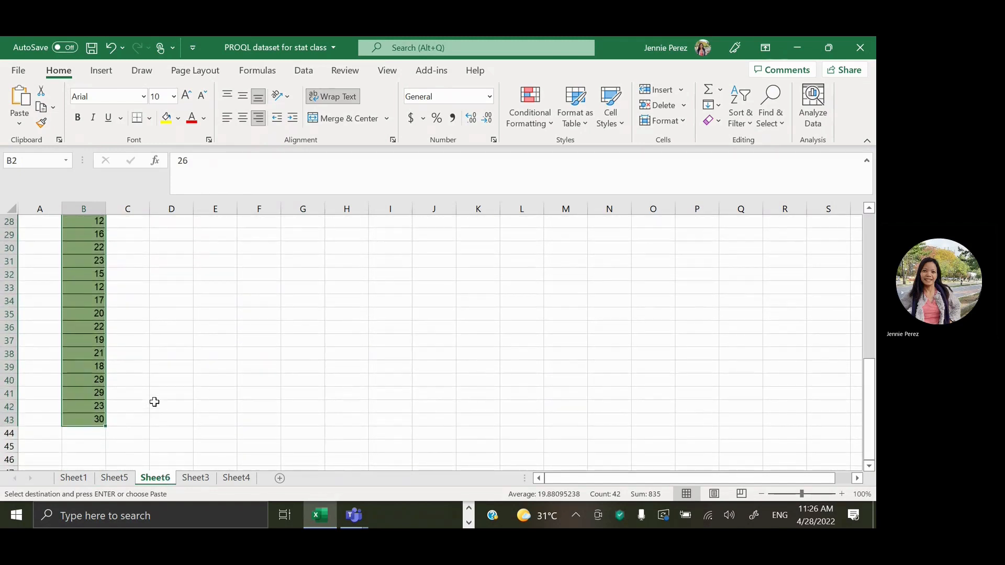
scroll(154, 401, "up", 9)
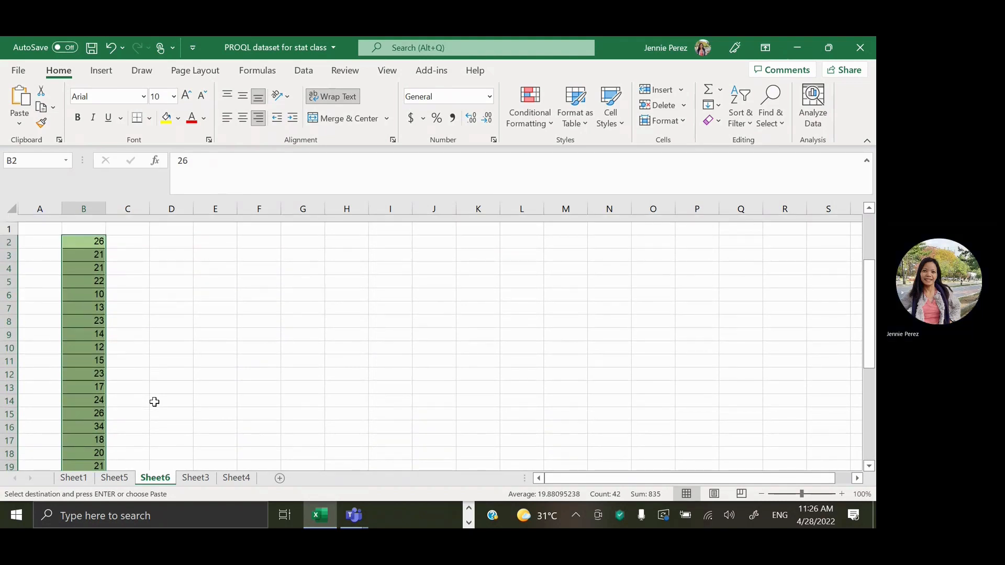
scroll(154, 401, "down", 4)
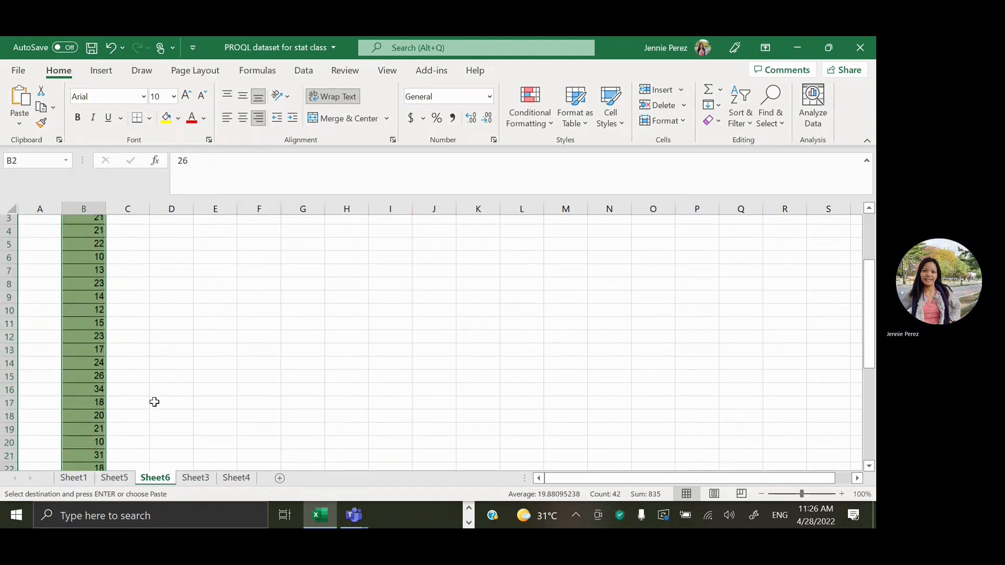
left_click(114, 478)
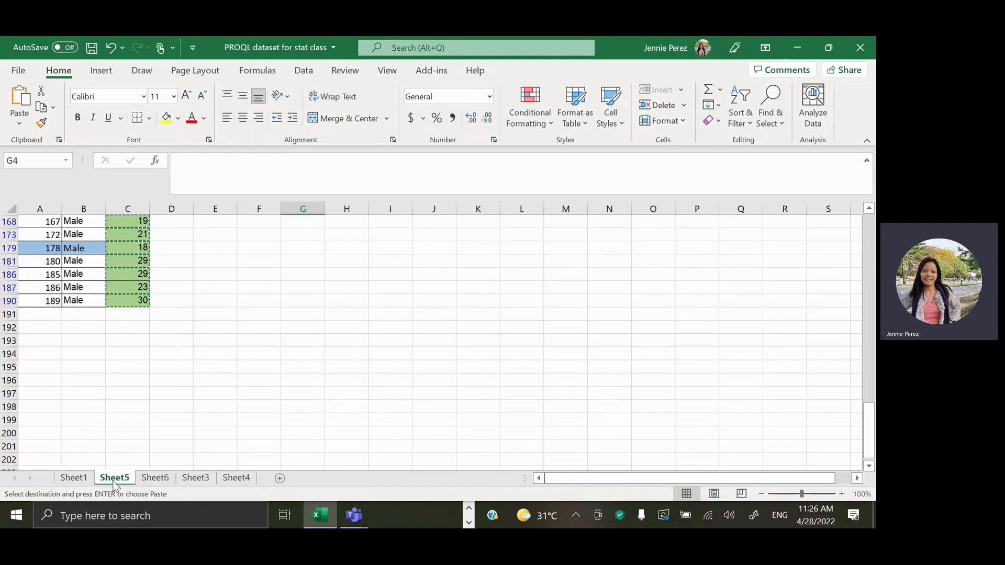
scroll(92, 361, "up", 4)
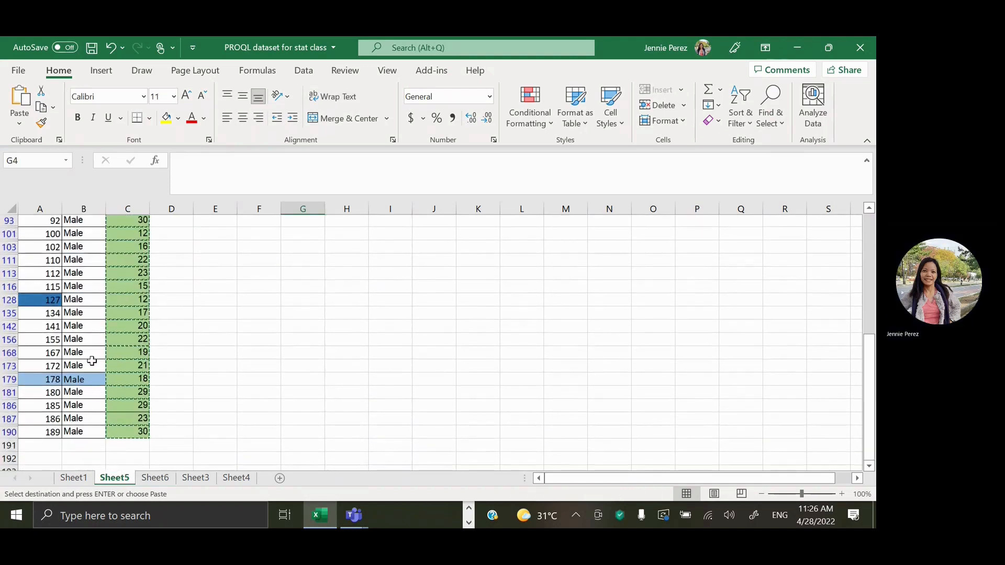
scroll(92, 361, "up", 10)
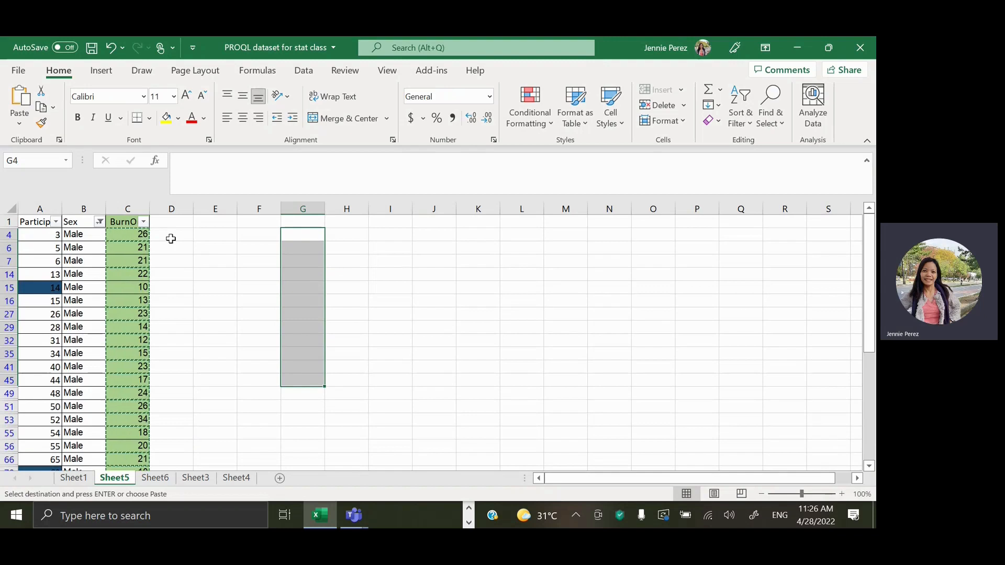
- Label the score columns on Sheet6 with the headers Males in B1 and Females in C1
left_click(156, 478)
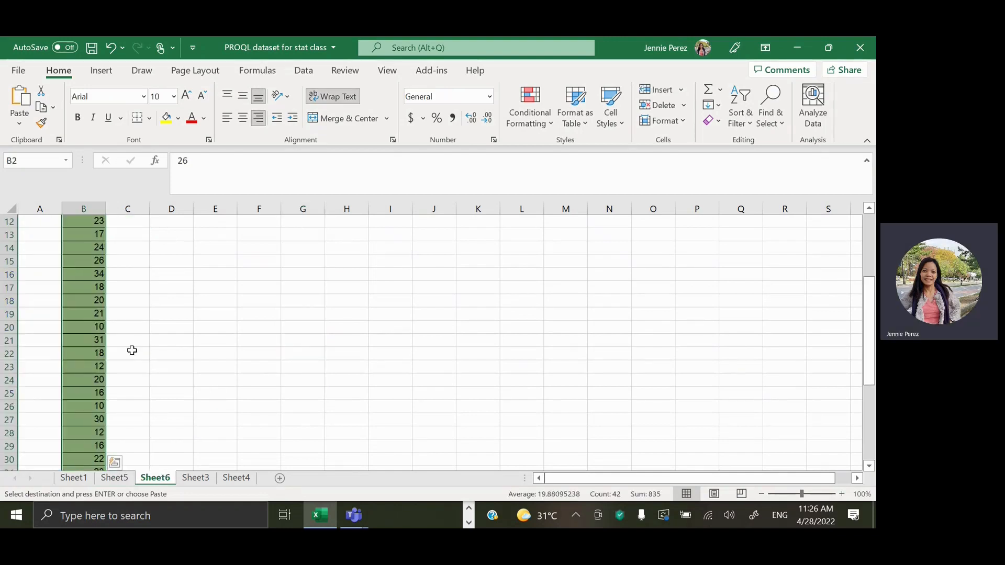
scroll(130, 350, "up", 1)
scroll(131, 350, "down", 1)
scroll(130, 350, "up", 1)
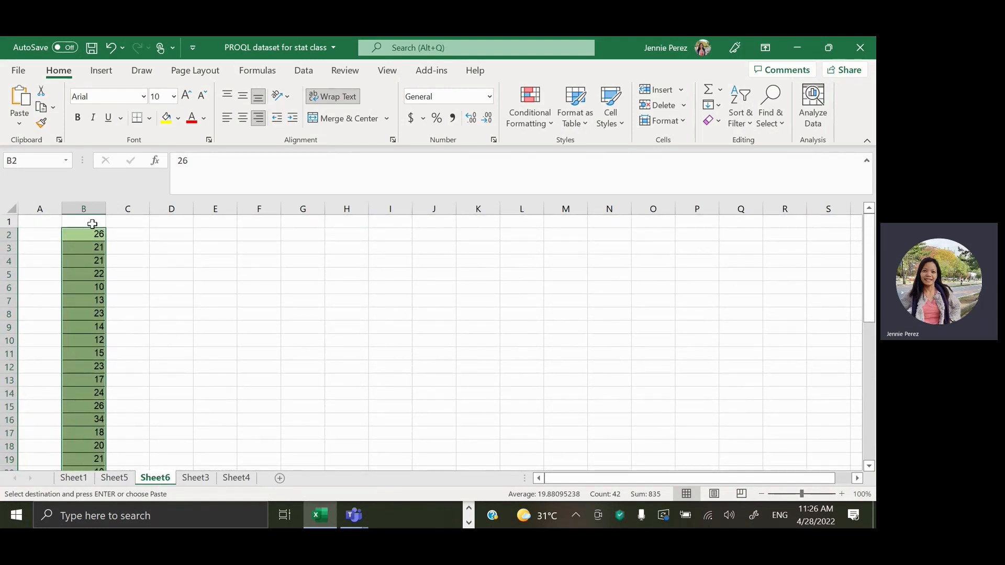
left_click(92, 224)
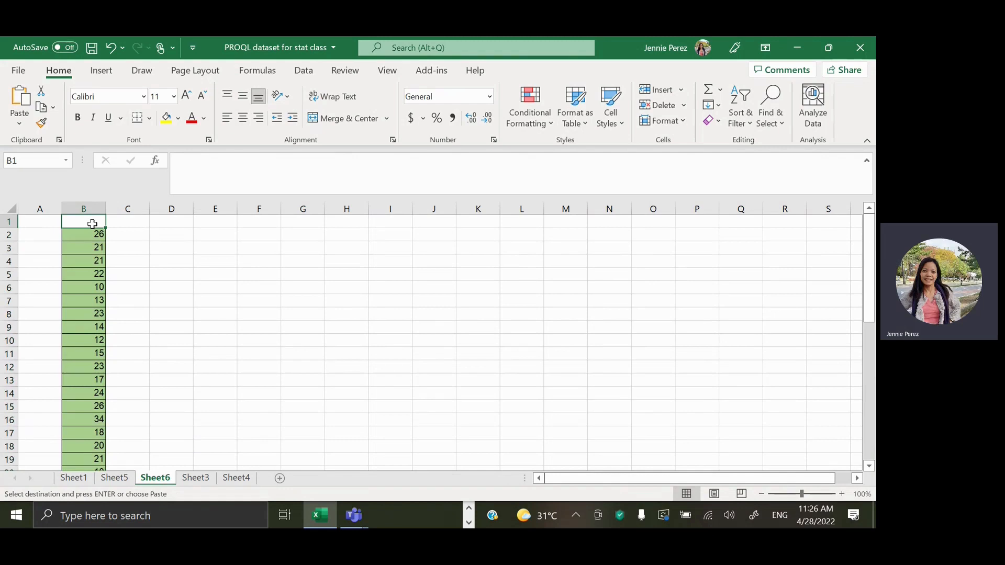
type("Males")
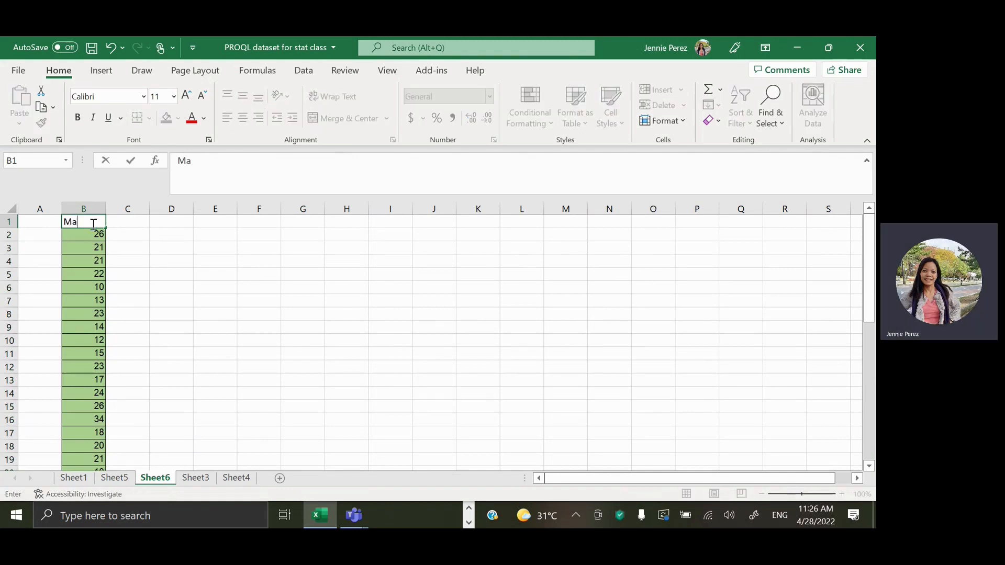
left_click(127, 224)
type("Females")
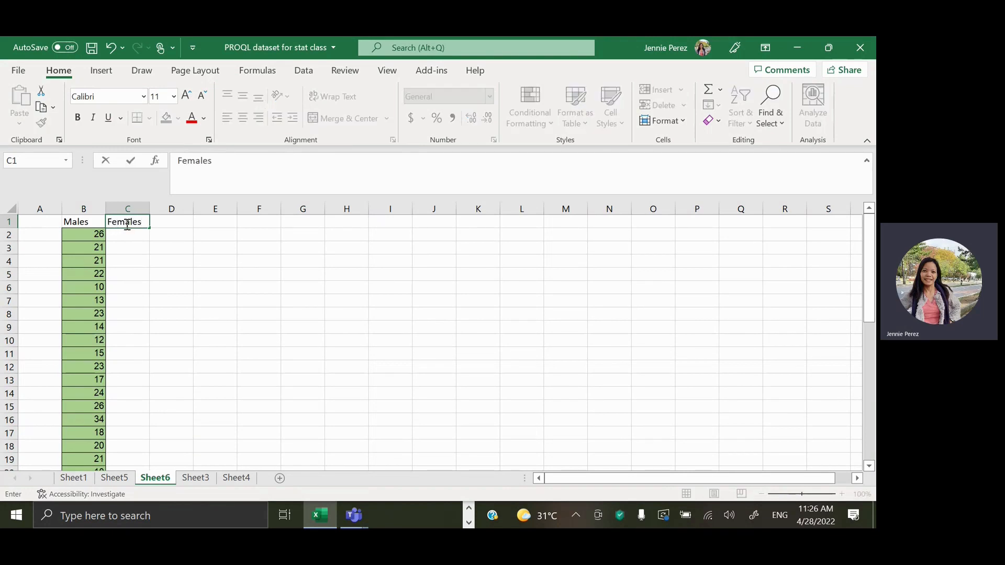
left_click(127, 237)
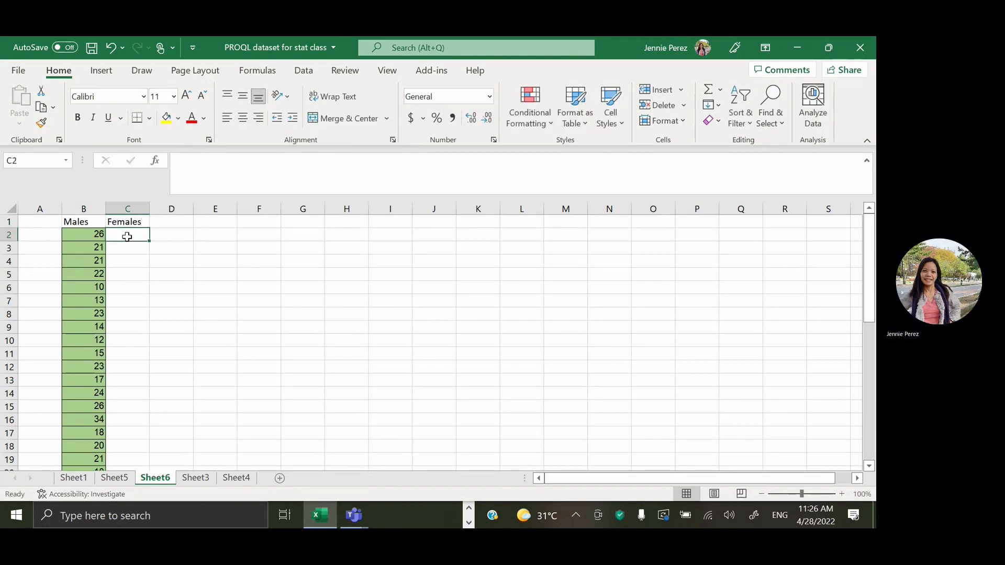
- Turn off filtering on Sheet5 and look through the full list of male and female participants
left_click(114, 478)
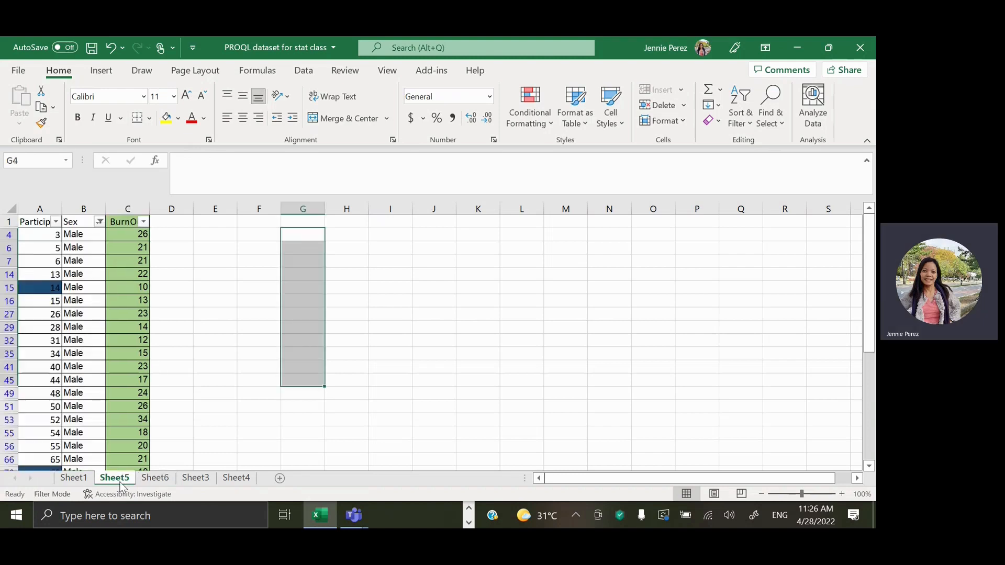
left_click(98, 223)
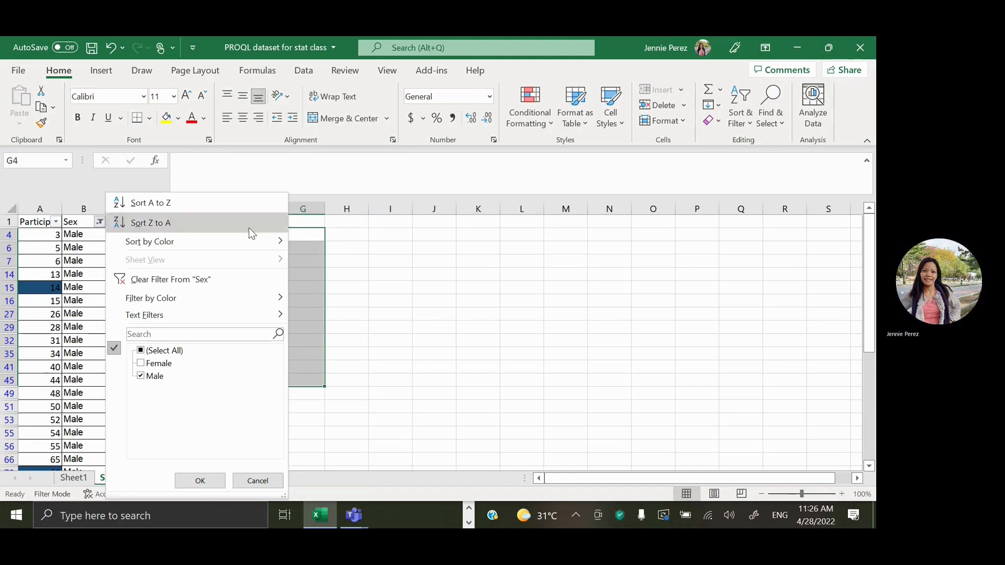
left_click(302, 238)
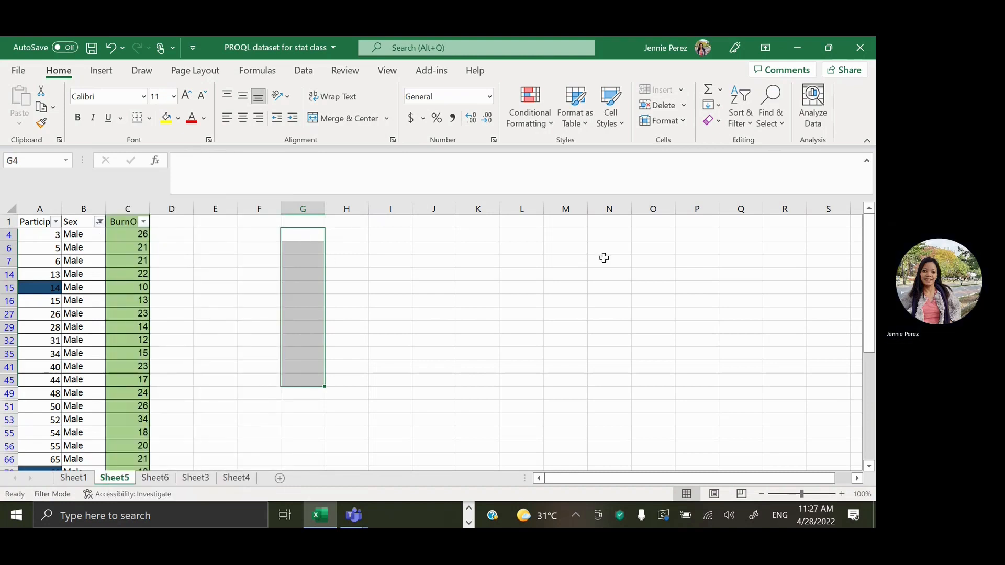
left_click(746, 120)
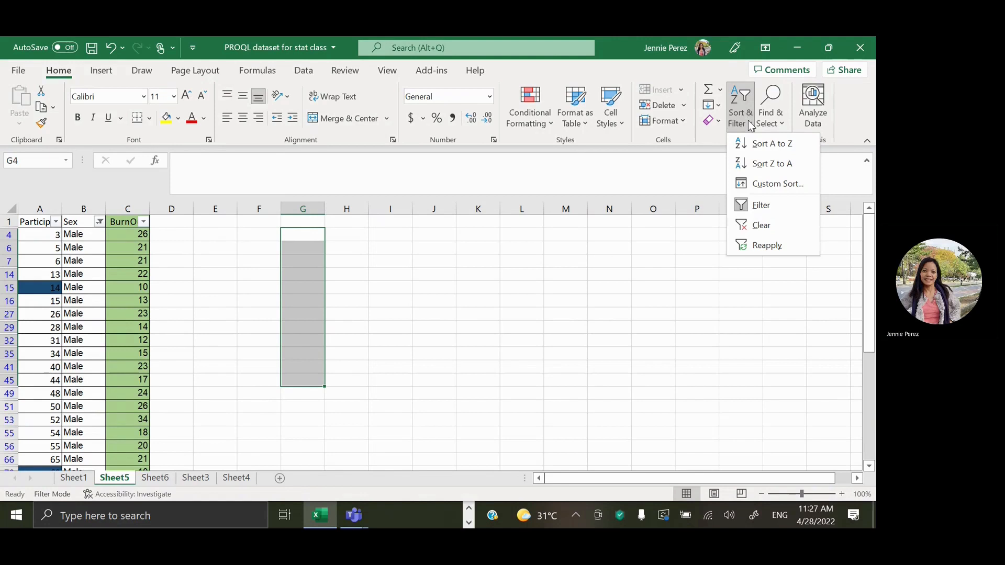
left_click(757, 208)
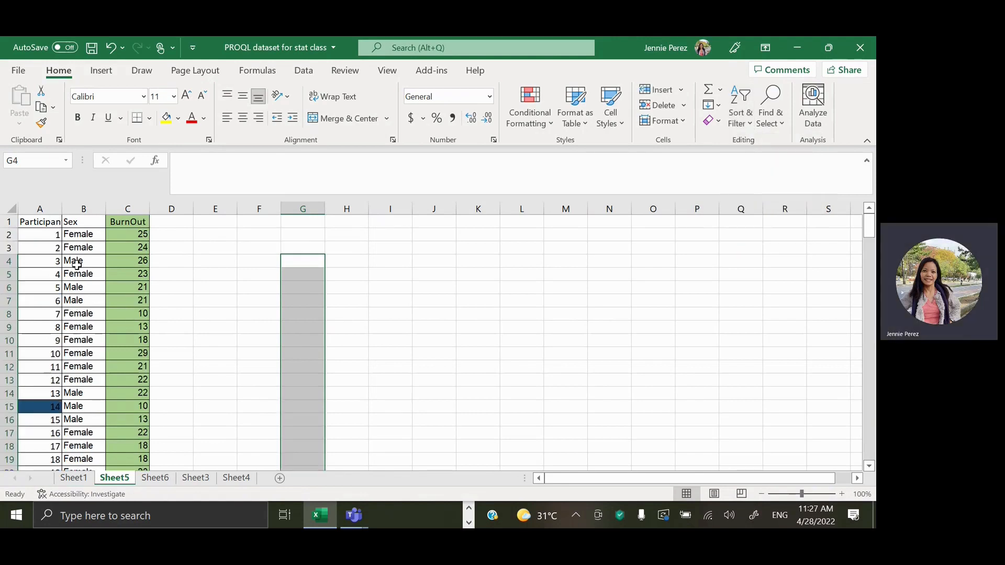
scroll(71, 261, "down", 5)
scroll(76, 266, "up", 6)
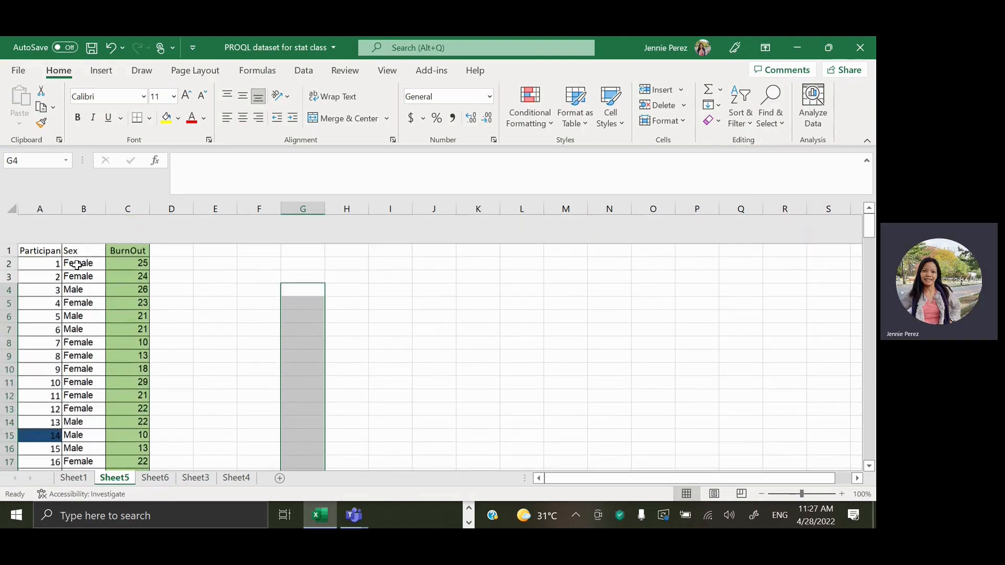
scroll(77, 265, "down", 20)
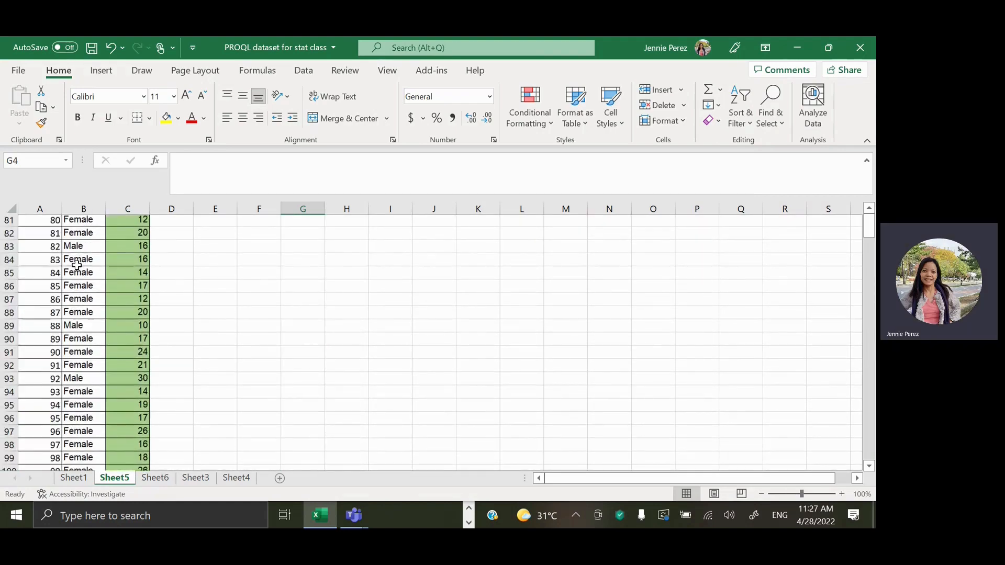
scroll(77, 266, "up", 20)
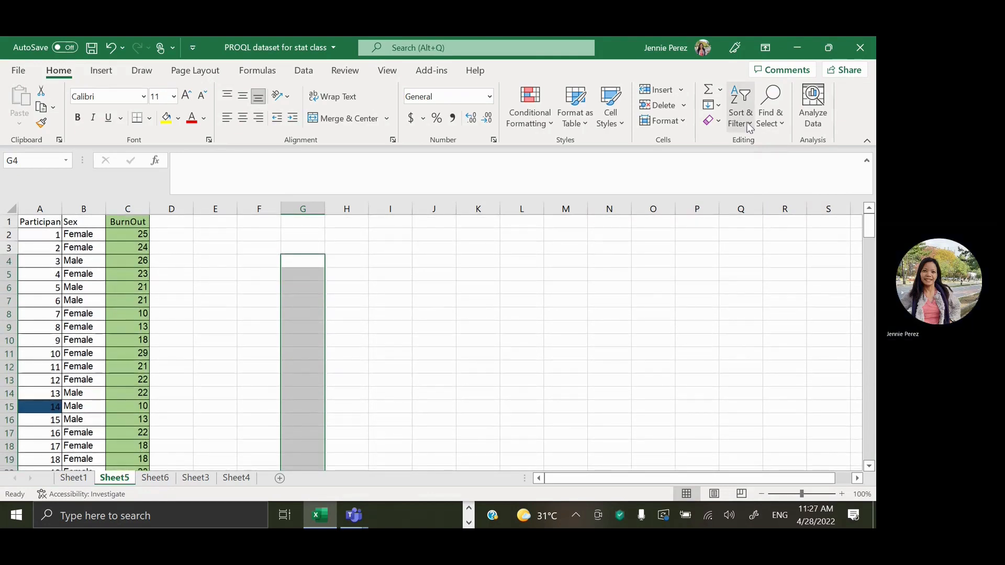
left_click(749, 124)
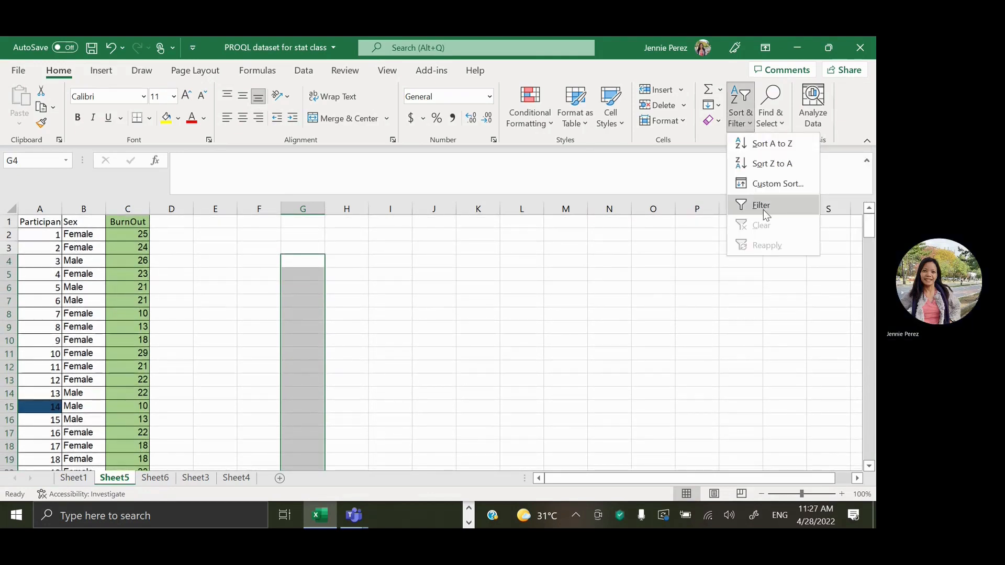
left_click(763, 210)
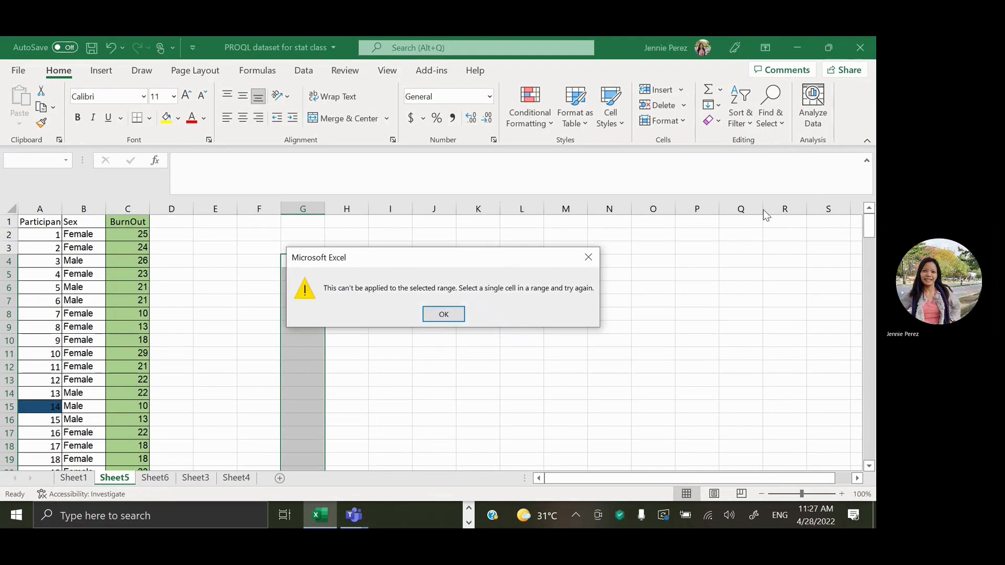
left_click(442, 314)
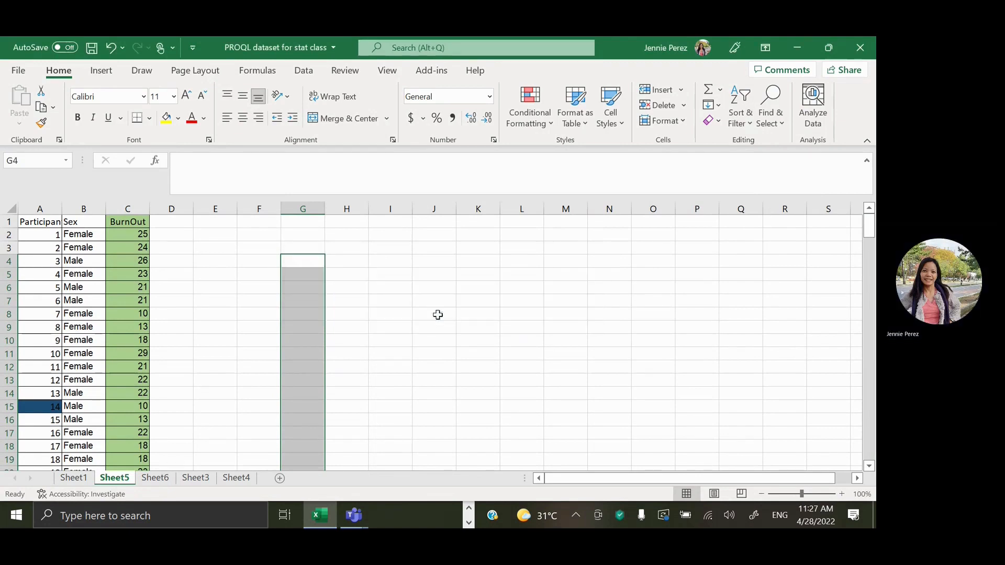
- Turn on filtering for the Sheet5 header row and filter the Sex column to show only Female participants
left_click(87, 226)
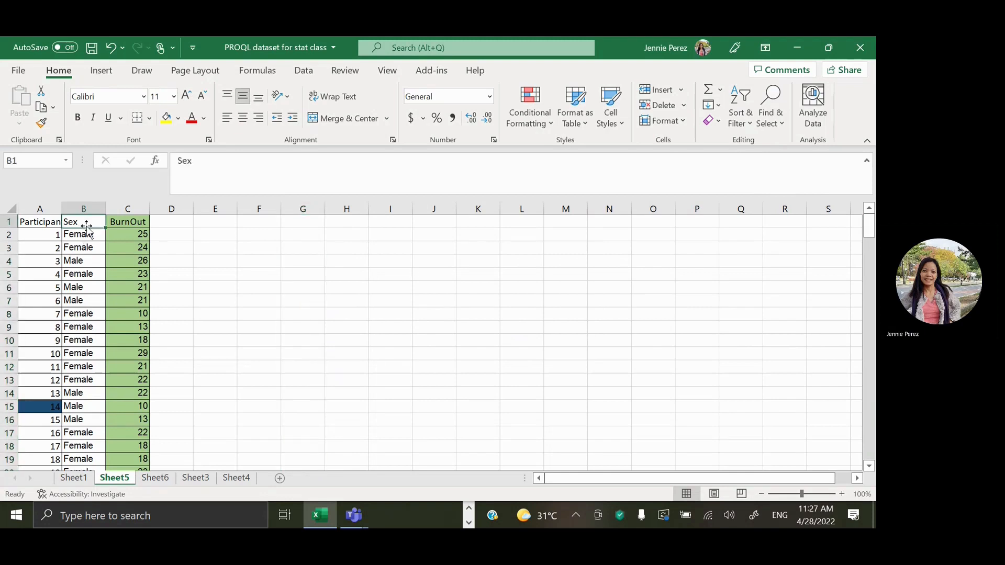
left_click(749, 127)
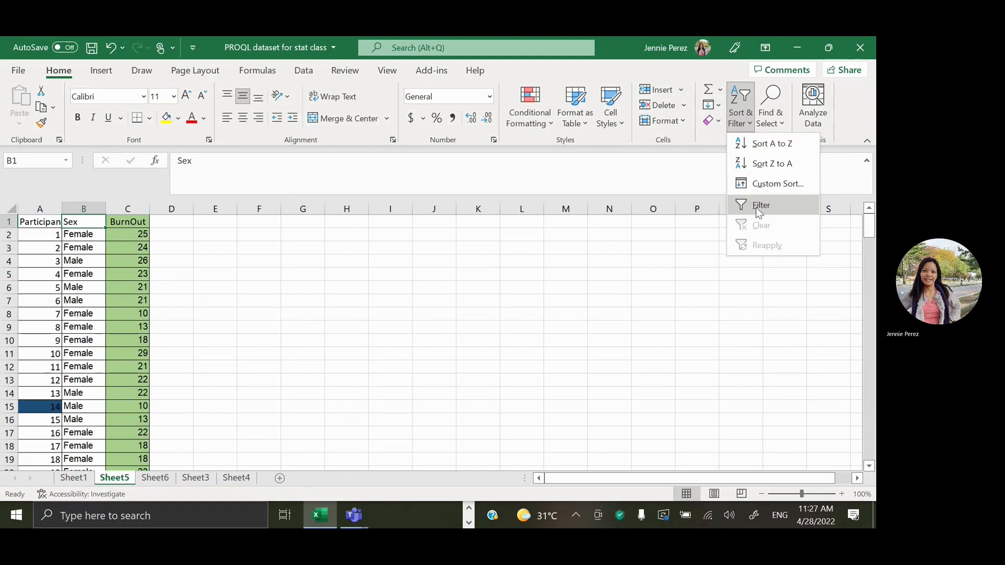
left_click(756, 207)
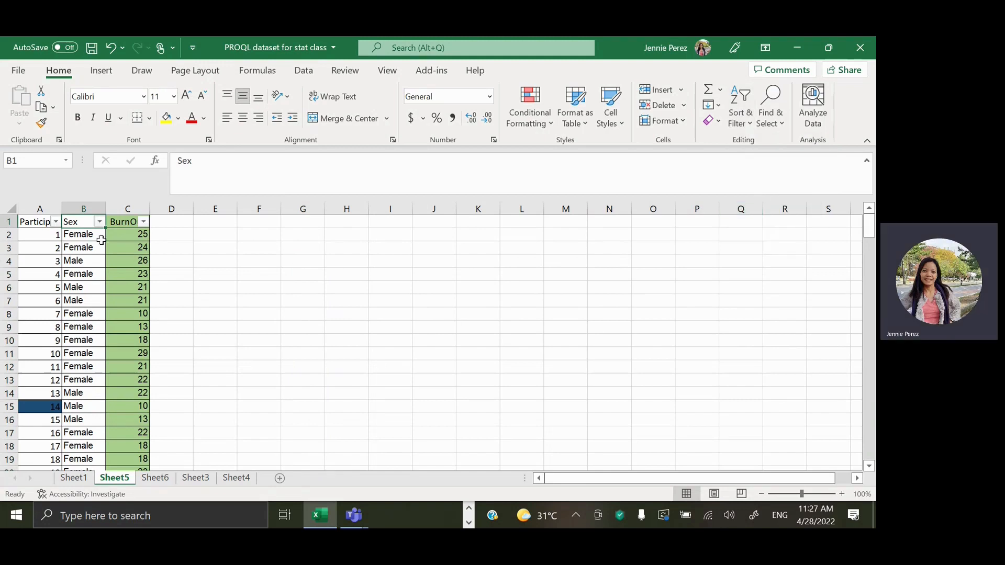
left_click(99, 223)
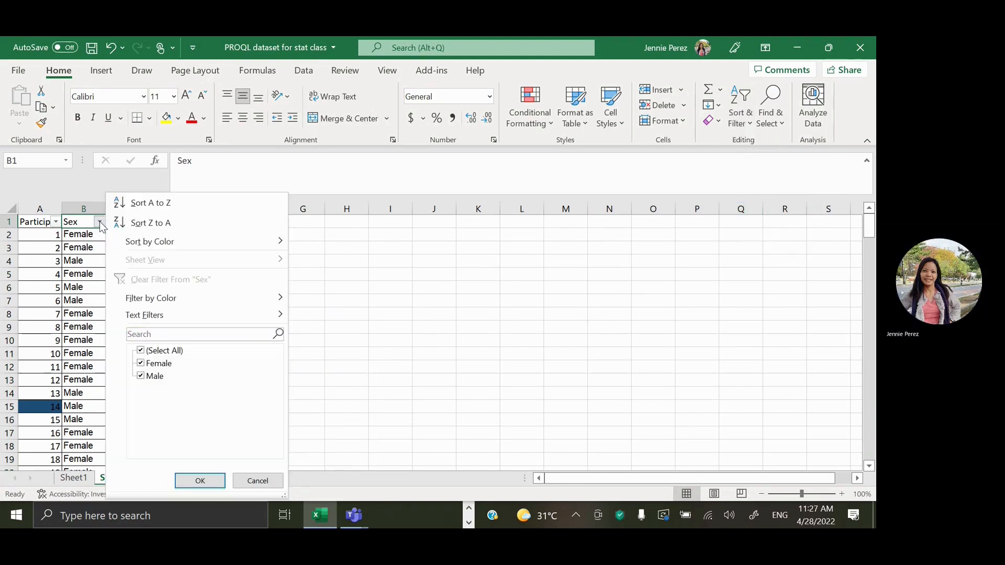
left_click(142, 379)
left_click(141, 377)
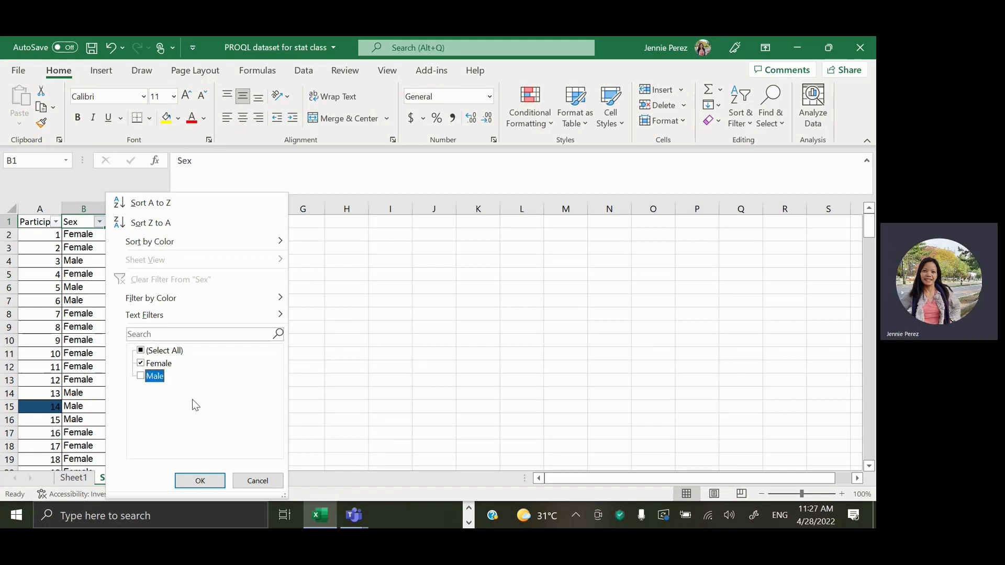
left_click(207, 479)
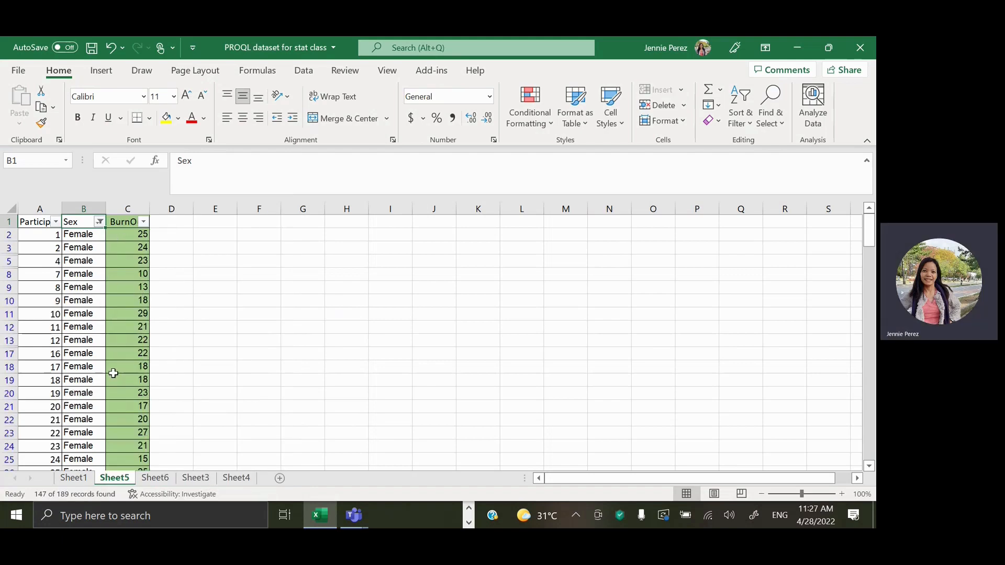
- Copy all the filtered female BurnOut scores on Sheet5, from C2 down to C189
scroll(113, 372, "down", 20)
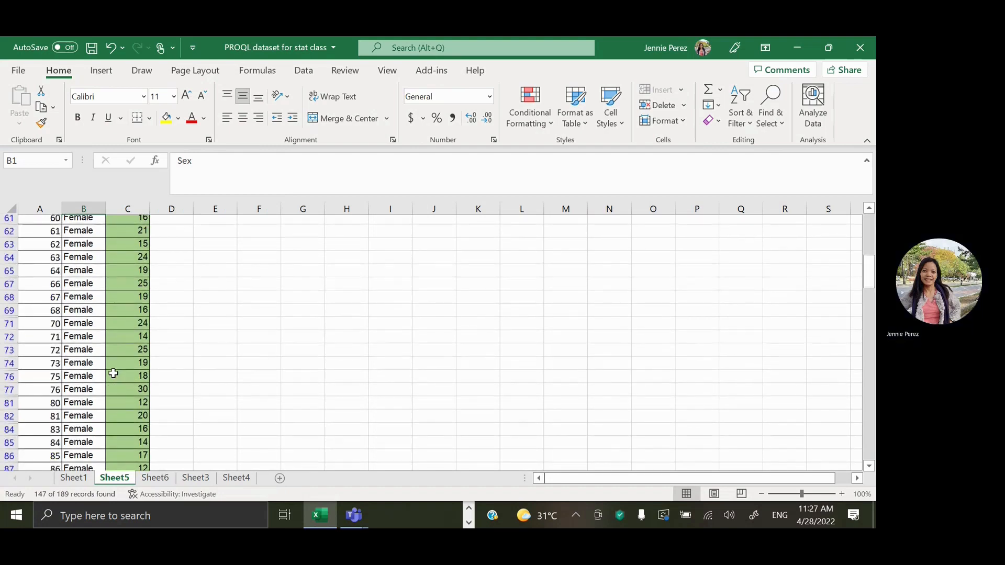
scroll(113, 372, "up", 20)
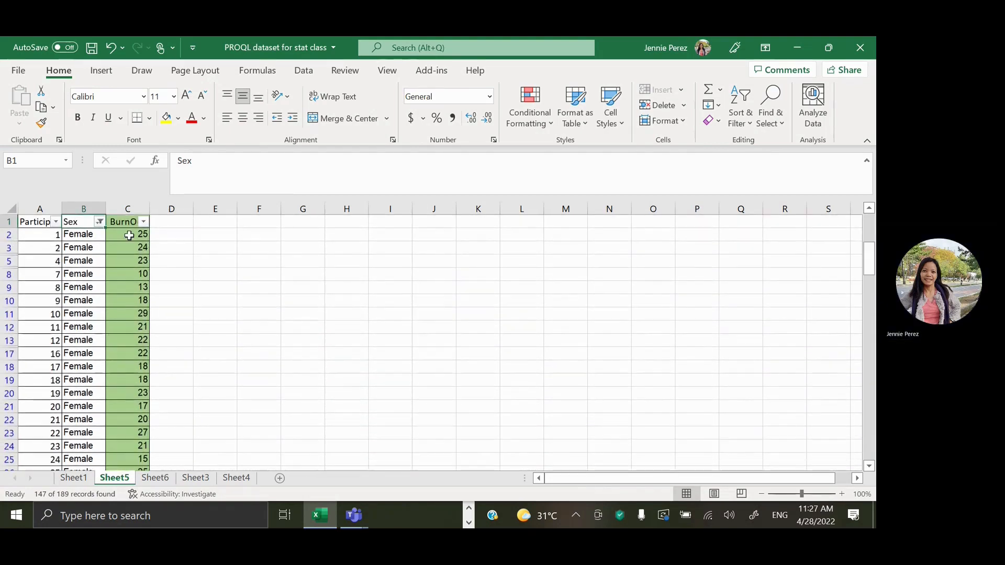
left_click(128, 235)
left_click_drag(129, 235, 142, 467)
key("shift+Down")
key("shift+Down")
key("shift+Down")
key("shift+Down")
key("shift+Down")
key("shift+Down")
key("shift+Down")
key("shift+Down")
key("shift+Down")
key("shift+Down")
key("shift+Down")
key("shift+Down")
key("shift+Down")
key("shift+Down")
key("shift+Down")
key("shift+Down")
key("shift+Down")
key("shift+Down")
key("shift+Down")
key("shift+Down")
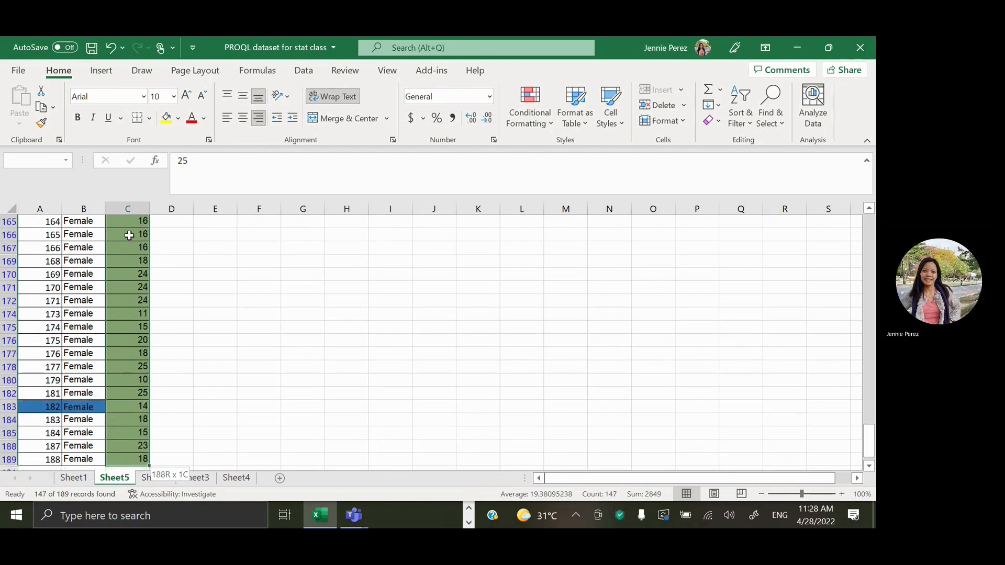
key("ctrl+shift+Up")
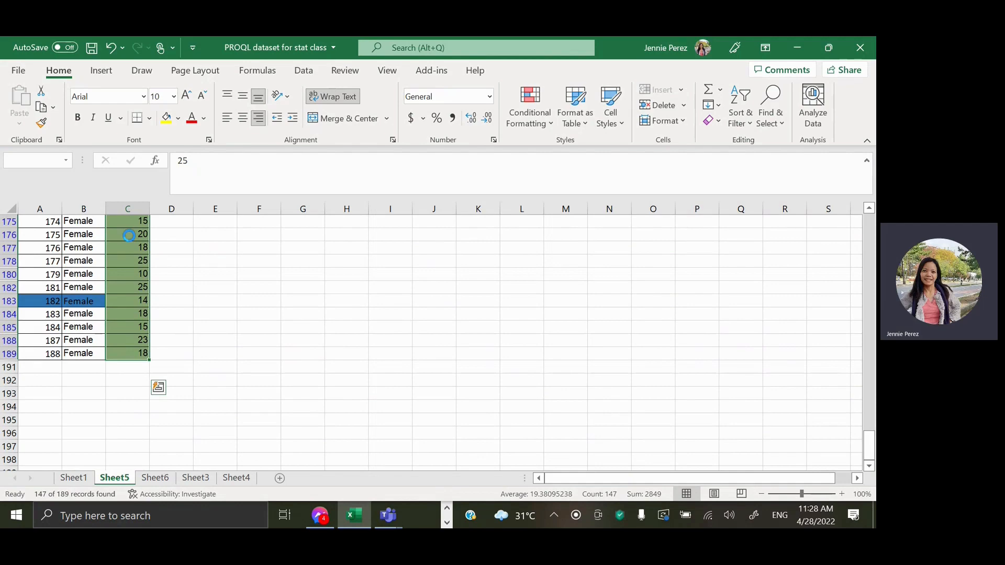
scroll(128, 235, "up", 18)
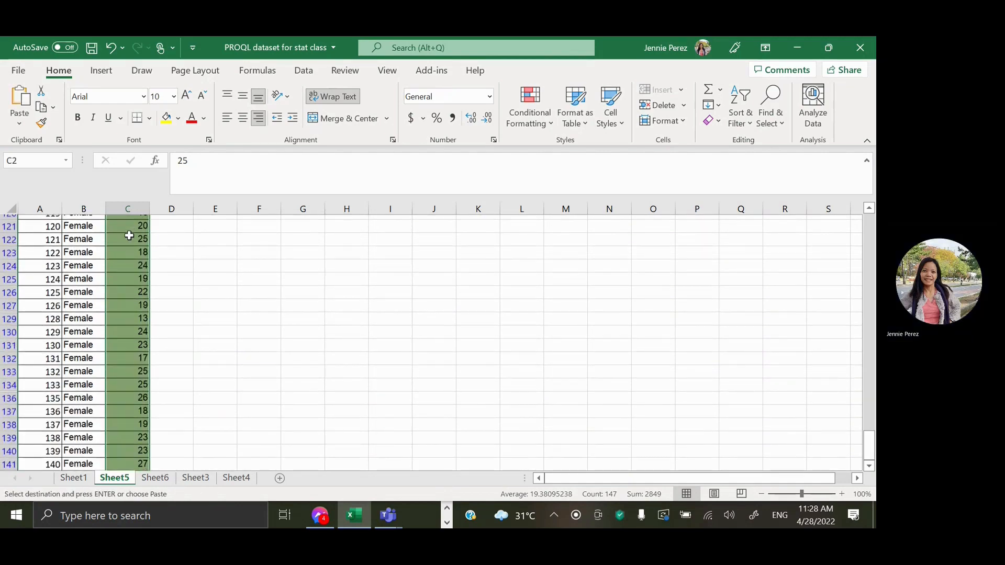
scroll(129, 236, "up", 20)
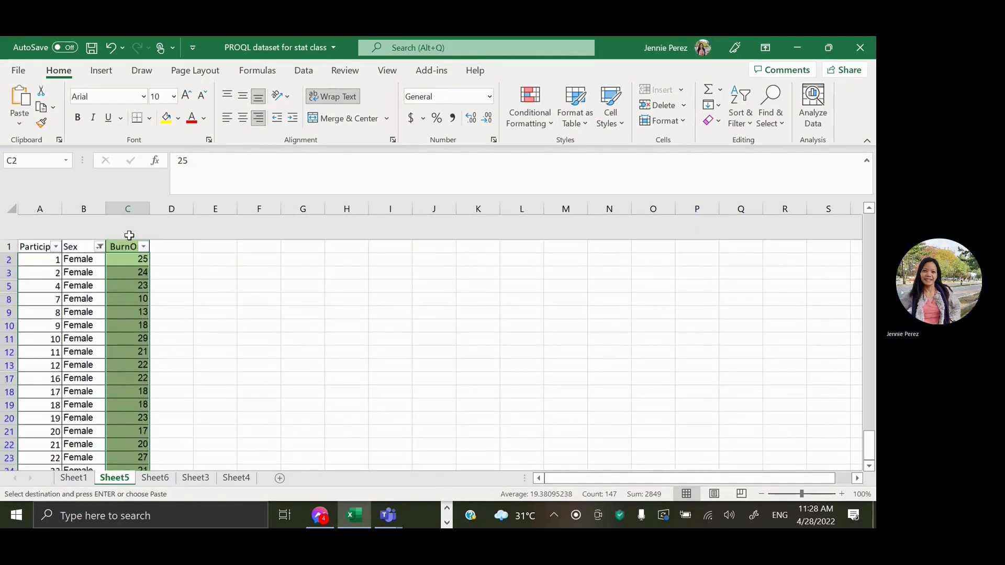
- Paste the copied female BurnOut scores under the Females header on Sheet6 starting at C2, and check the pasted column
left_click(156, 478)
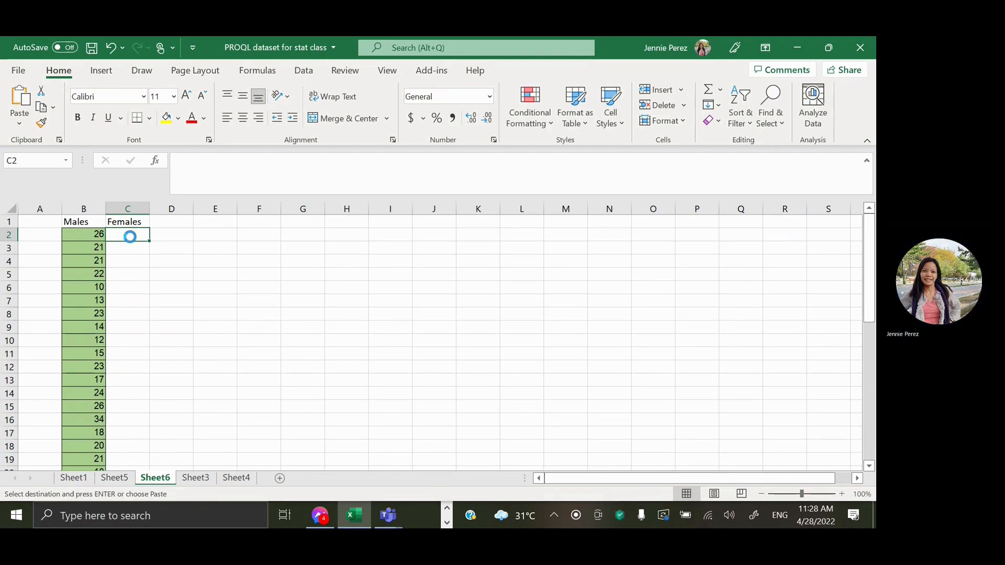
scroll(130, 236, "down", 20)
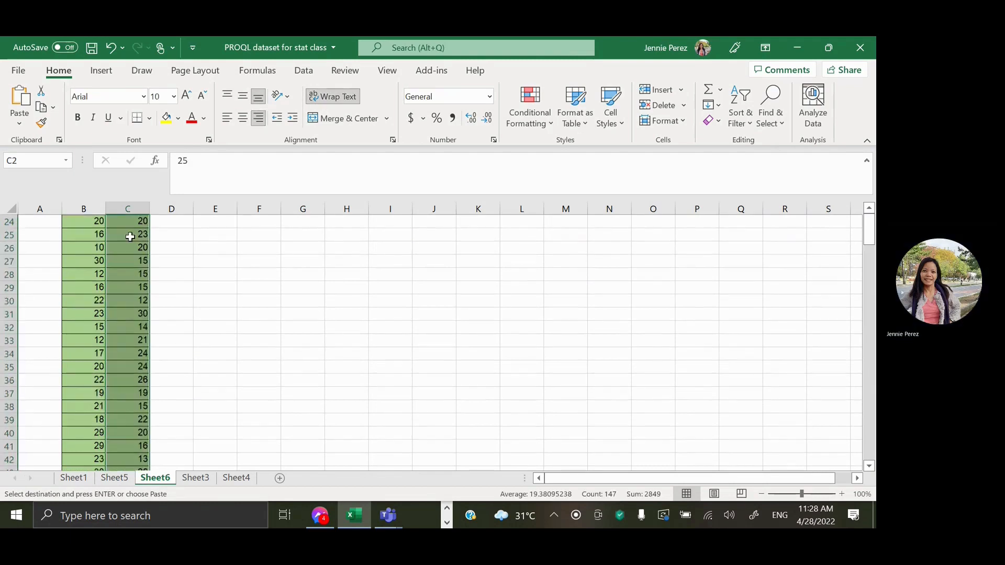
scroll(130, 236, "down", 9)
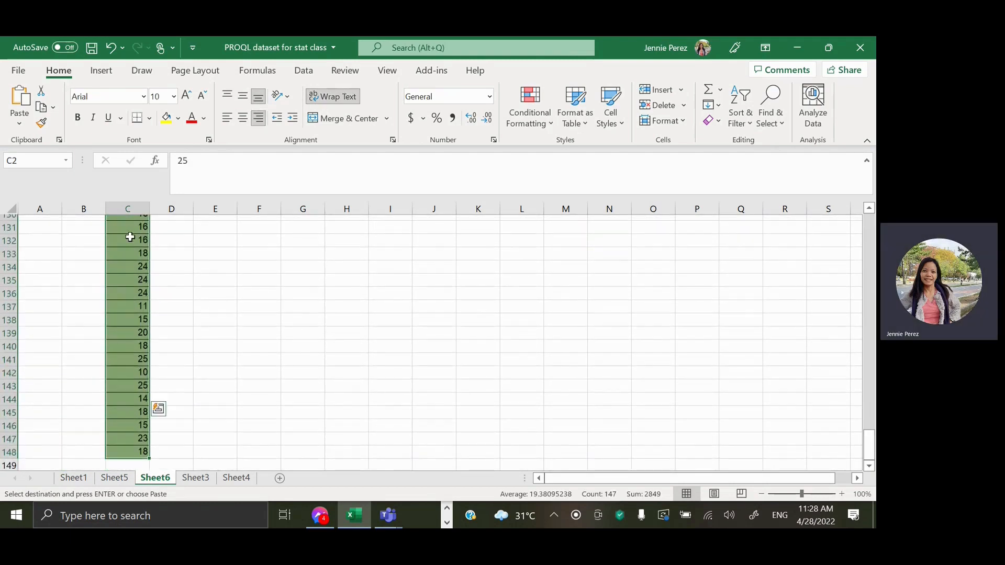
scroll(130, 236, "up", 1)
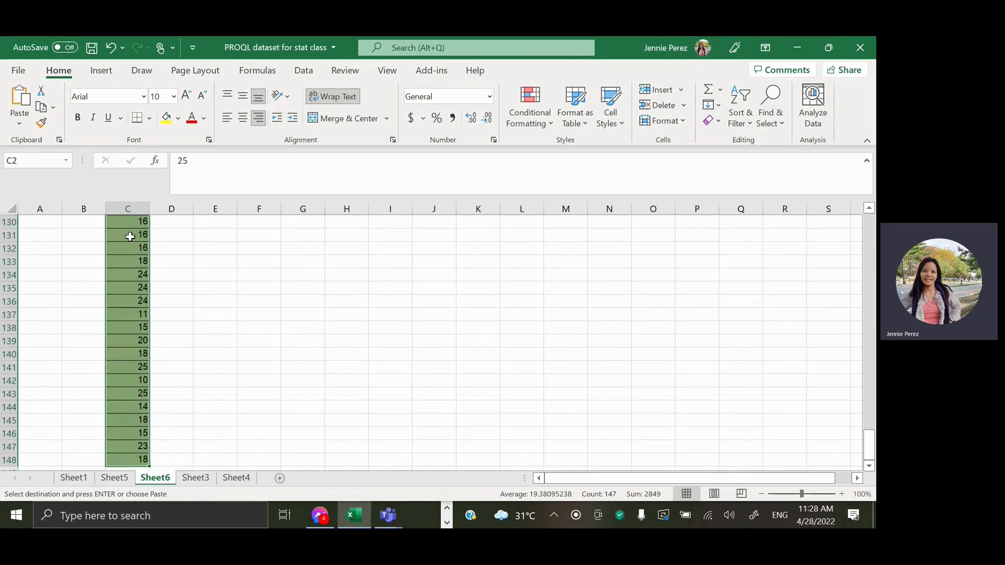
scroll(130, 237, "up", 20)
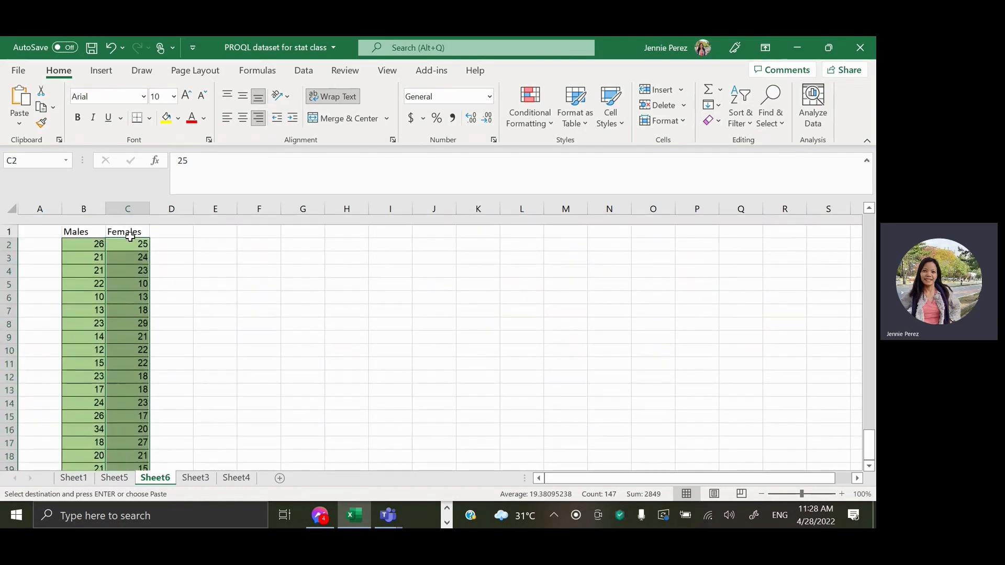
left_click(216, 308)
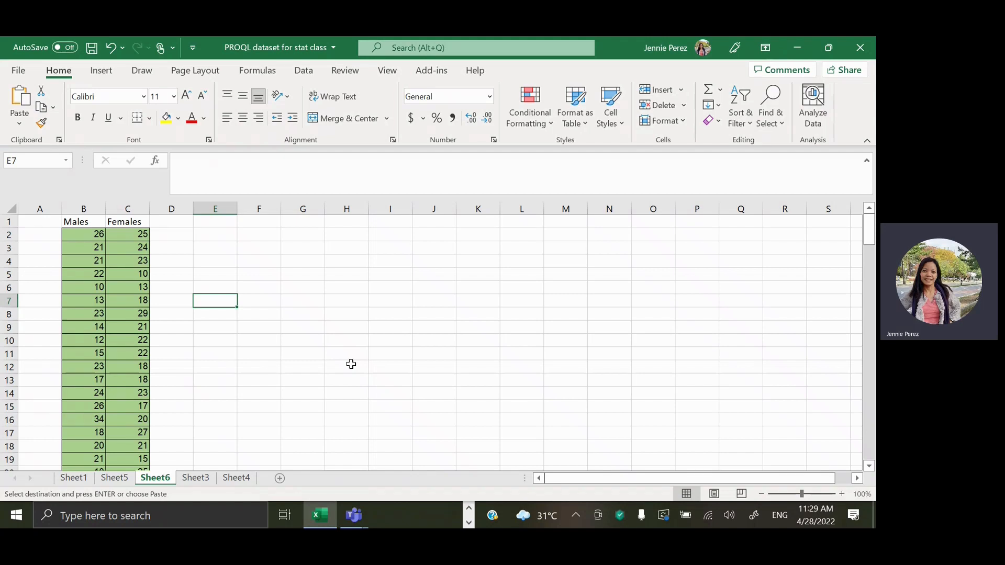
- Start the Real Statistics Descriptive Statistics and Normality analysis with the Males column, Sheet6 B1:B43, as the input range
key("ctrl+m")
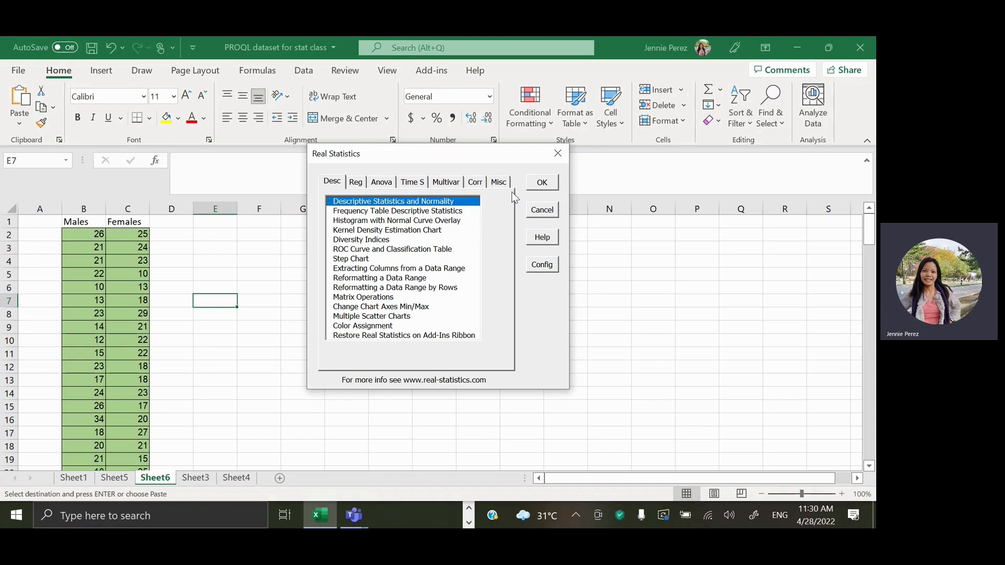
left_click(543, 183)
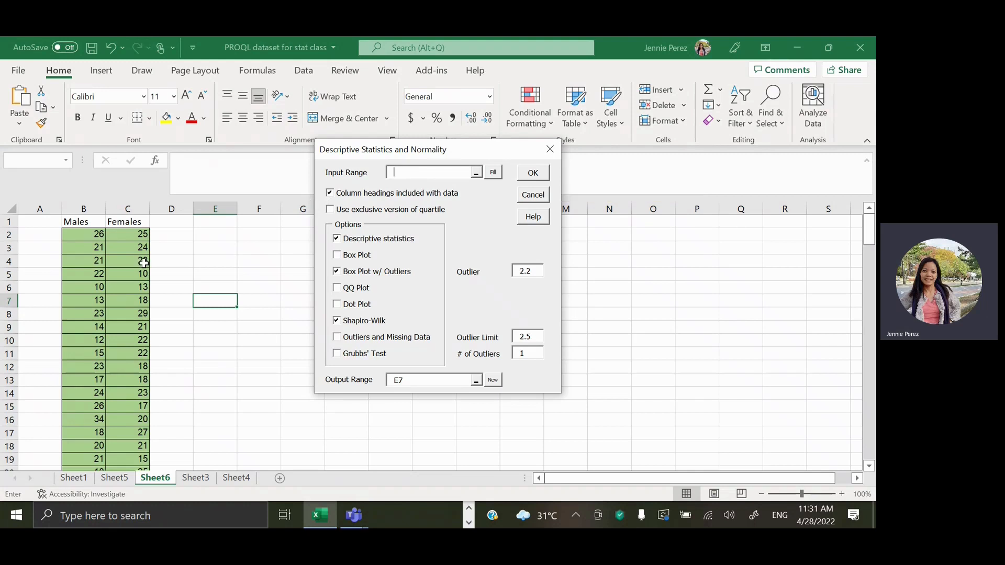
left_click(92, 237)
left_click(90, 225)
key("shift+Down")
key("shift+Down")
key("shift+Down")
key("shift+Down")
key("shift+Down")
key("shift+Down")
key("shift+Down")
key("shift+Down")
key("shift+Down")
key("shift+Down")
key("shift+Down")
key("shift+Down")
key("shift+Down")
key("shift+Down")
key("shift+Down")
key("shift+Down")
key("shift+Down")
key("shift+Down")
key("shift+Down")
key("shift+Down")
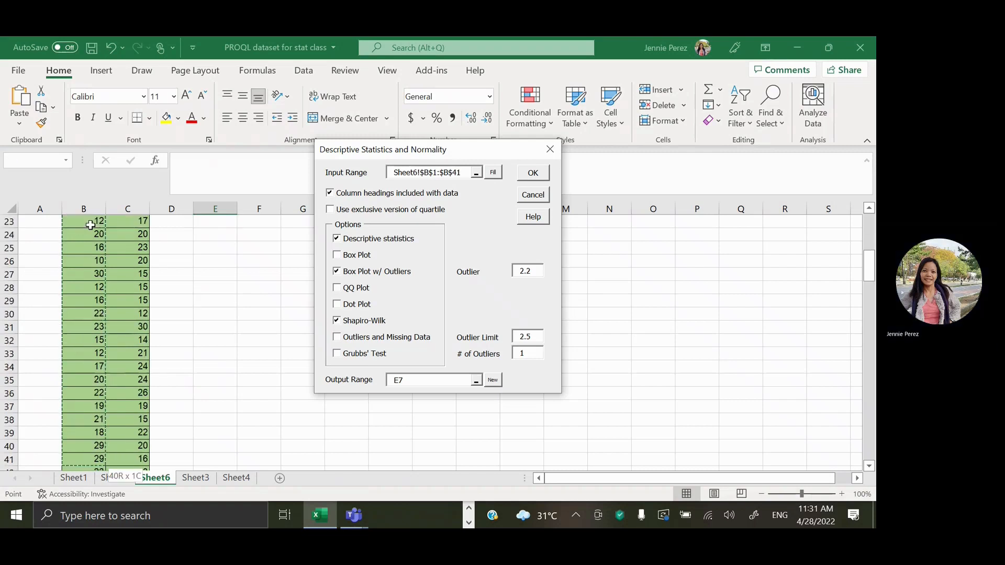
key("shift+Up")
key("shift+Up")
key("shift+Up")
key("shift+Up")
key("shift+Up")
key("shift+Up")
key("shift+Up")
key("shift+Up")
key("shift+Up")
key("shift+Up")
key("shift+Up")
key("shift+Up")
key("shift+Up")
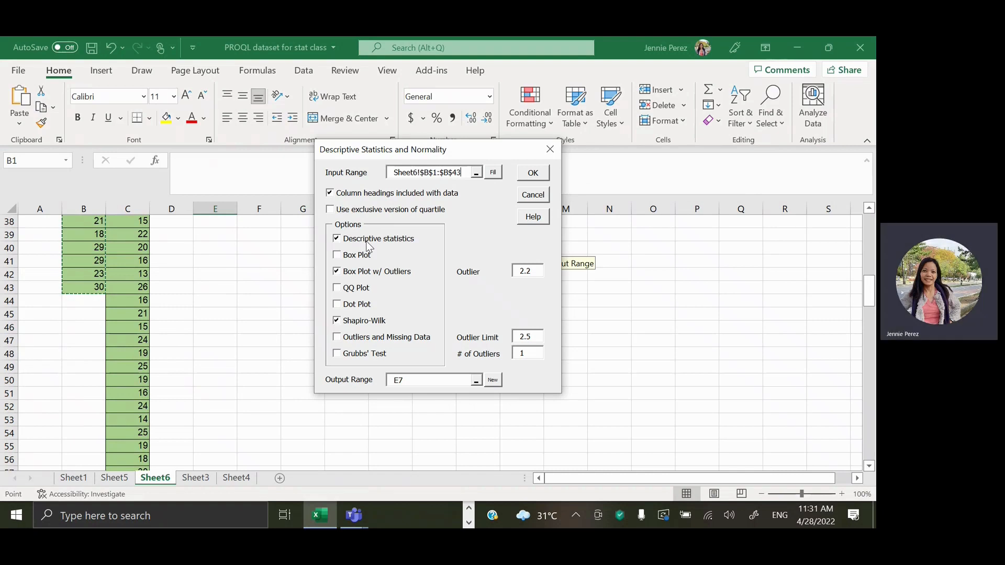
- Exclude Box Plot w/ Outliers, set the output range to I2, and run the descriptive statistics and Shapiro-Wilk analysis for Males
left_click(337, 274)
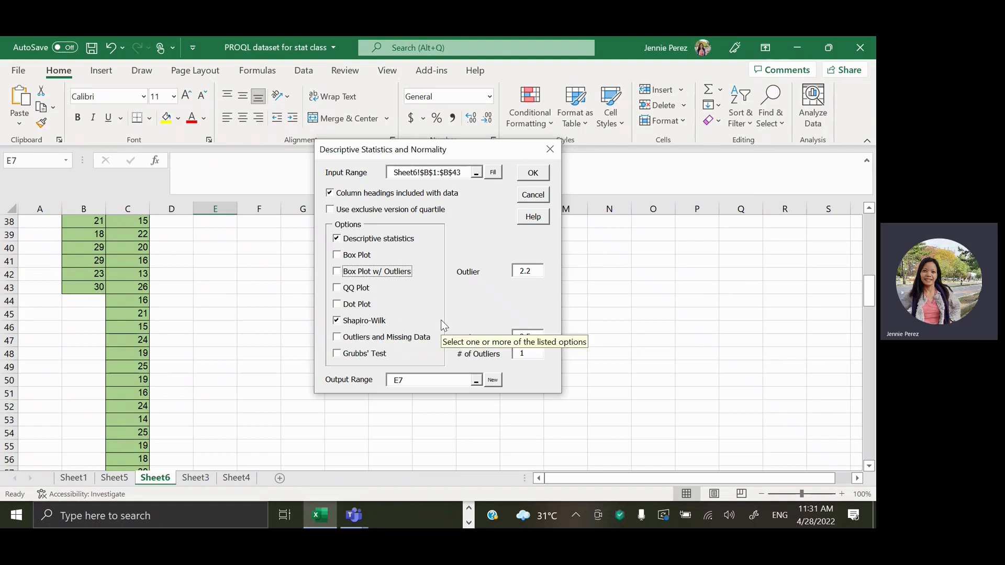
left_click(415, 378)
double_click(414, 378)
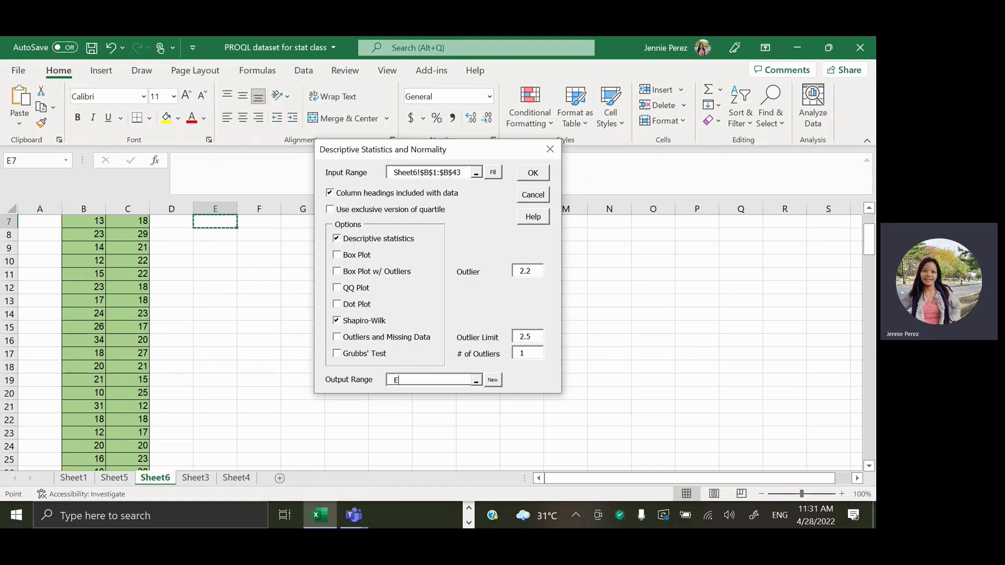
key("BackSpace")
left_click_drag(477, 150, 226, 215)
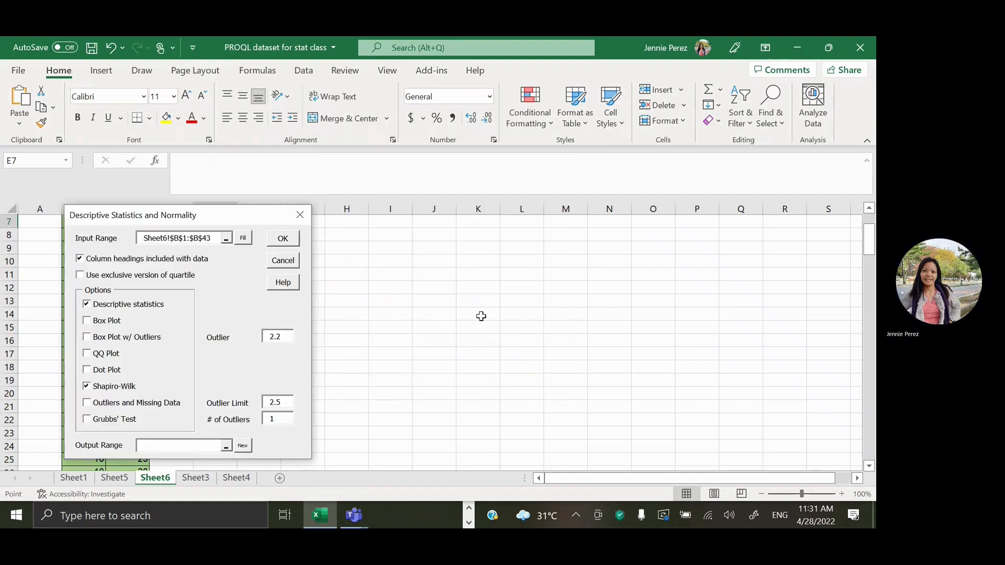
scroll(481, 316, "up", 2)
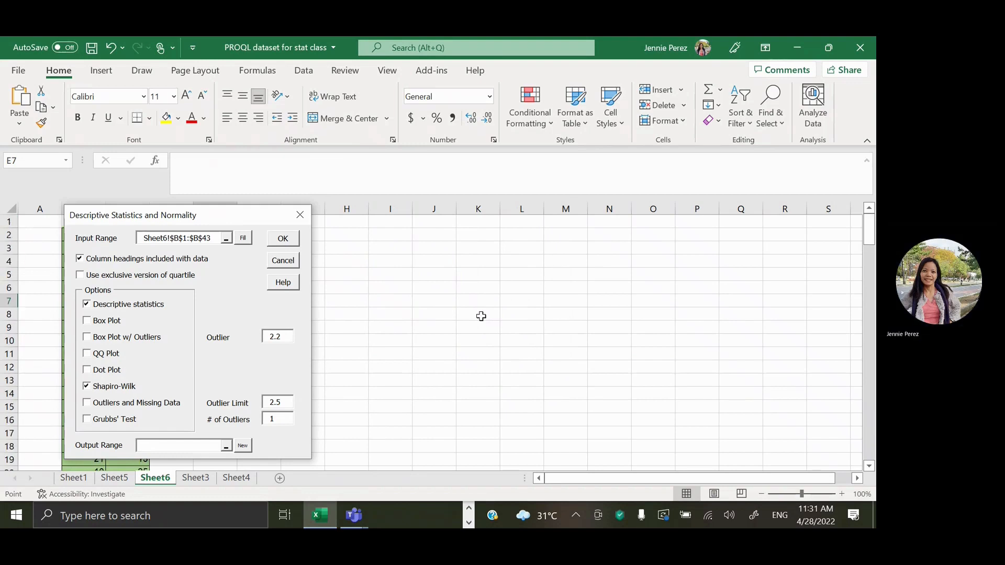
left_click(380, 238)
left_click(282, 239)
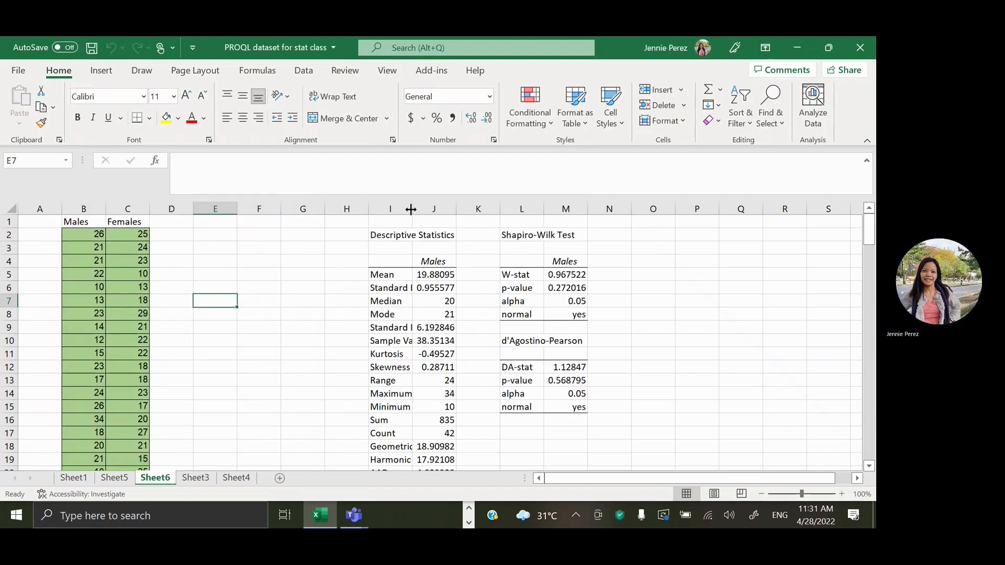
- Widen column I to fit the statistic labels and examine the Males results, including kurtosis and skewness
left_click_drag(412, 208, 451, 209)
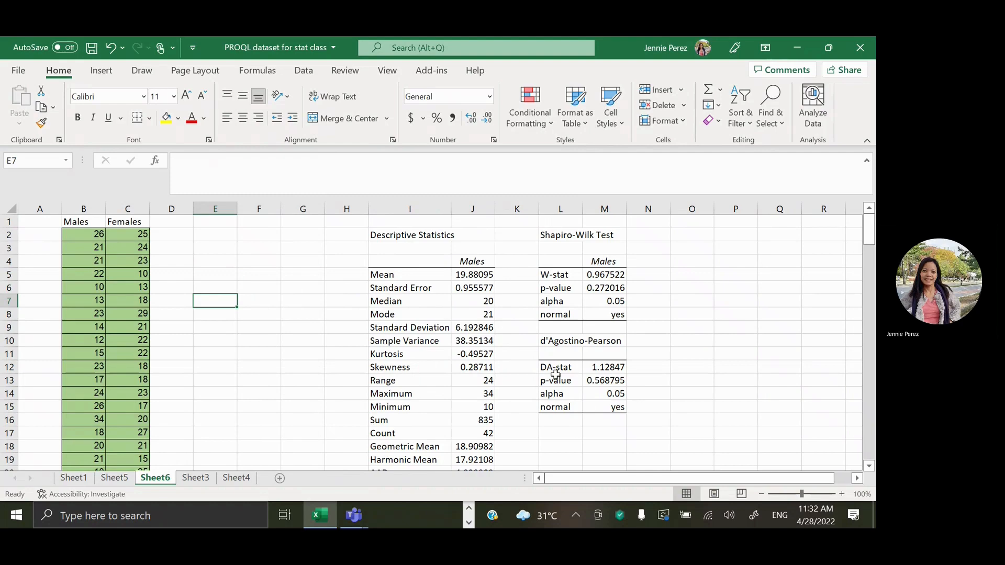
scroll(555, 374, "down", 4)
scroll(555, 375, "up", 5)
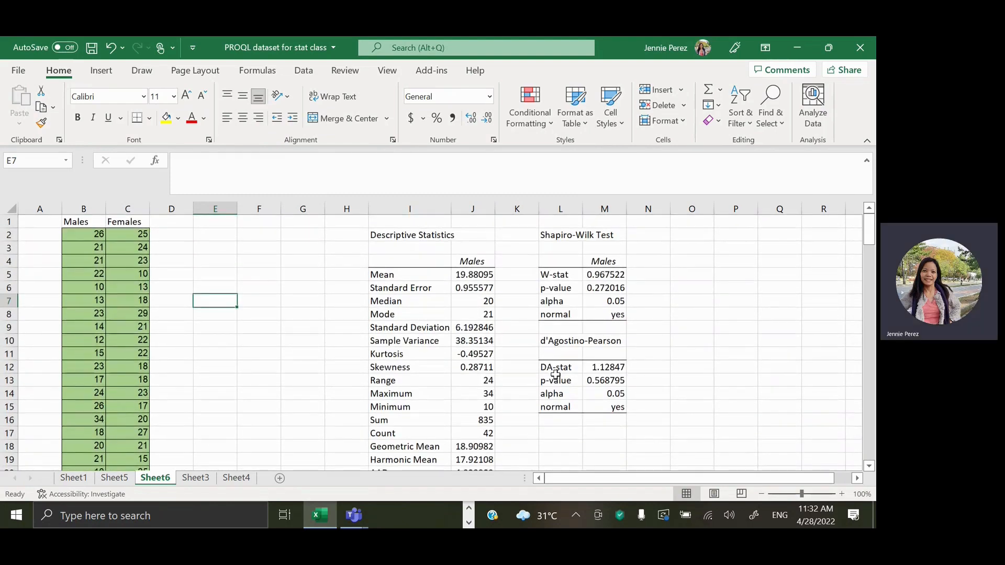
left_click(465, 355)
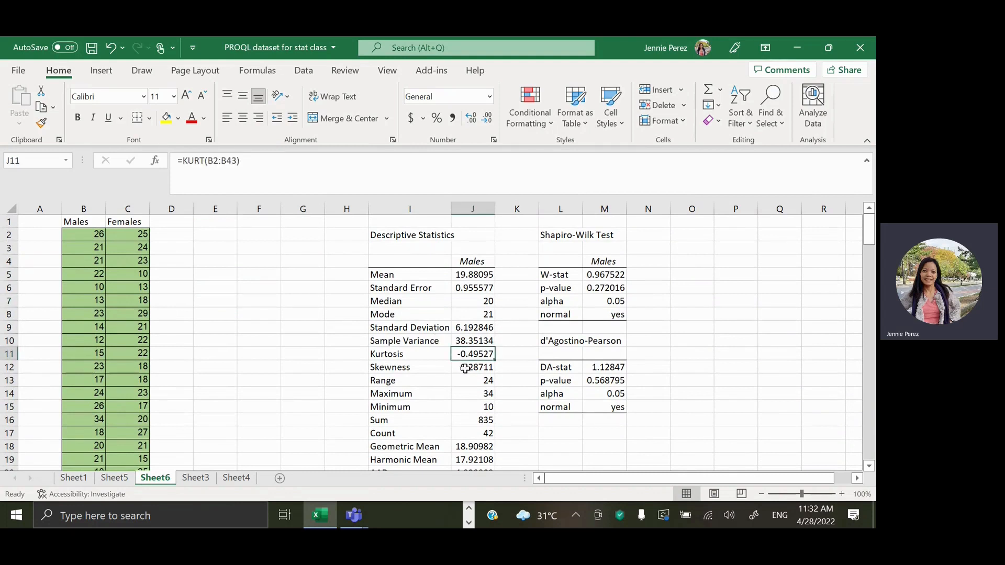
left_click(464, 368)
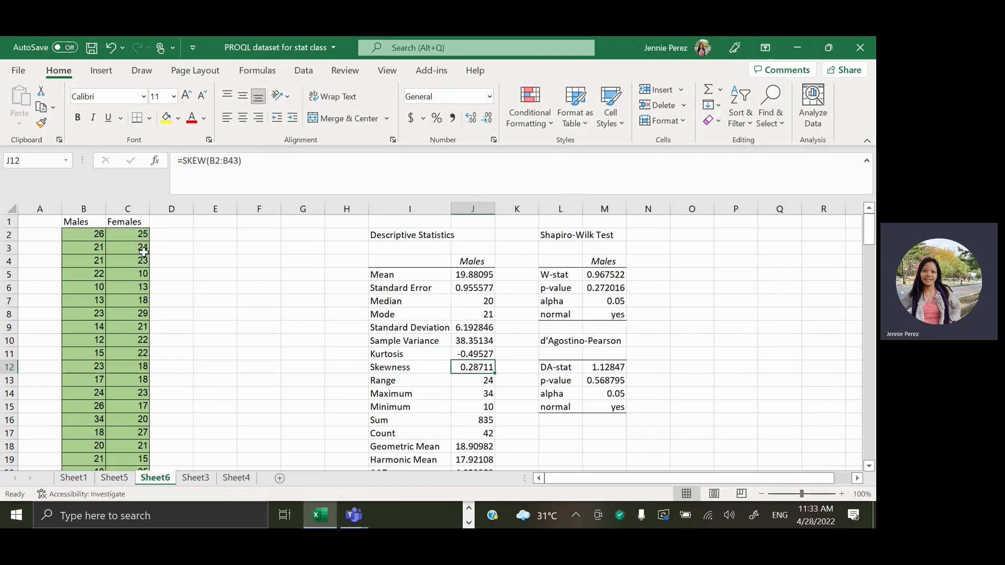
- Start the Real Statistics Descriptive Statistics and Normality analysis with the Females column, Sheet6 C1:C148, as the input range
key("ctrl+m")
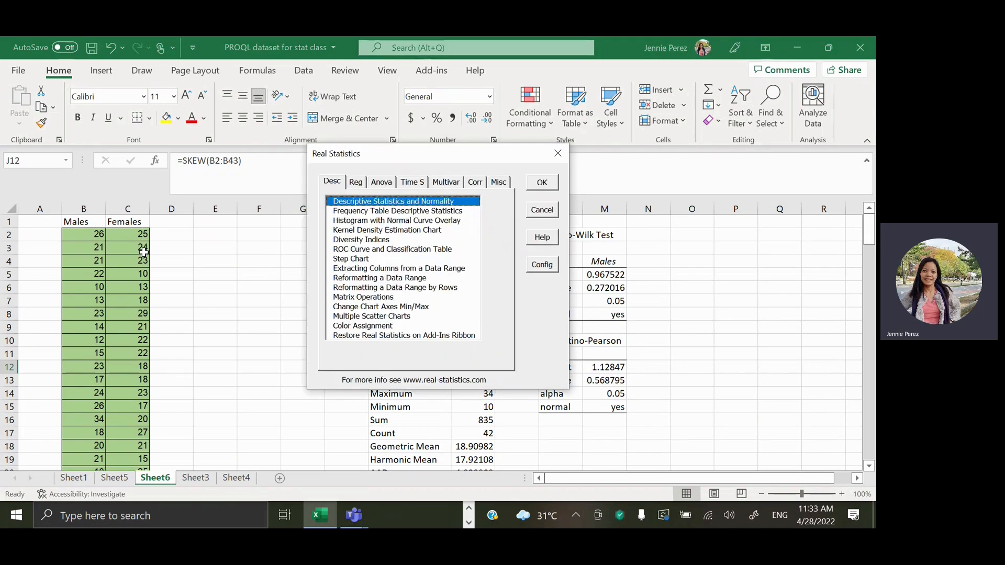
left_click(542, 182)
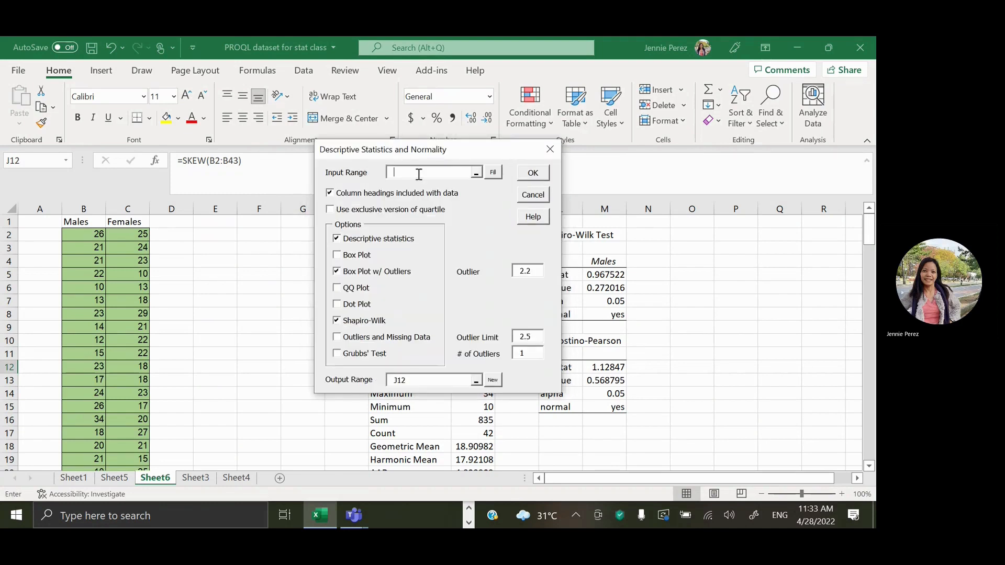
left_click(126, 222)
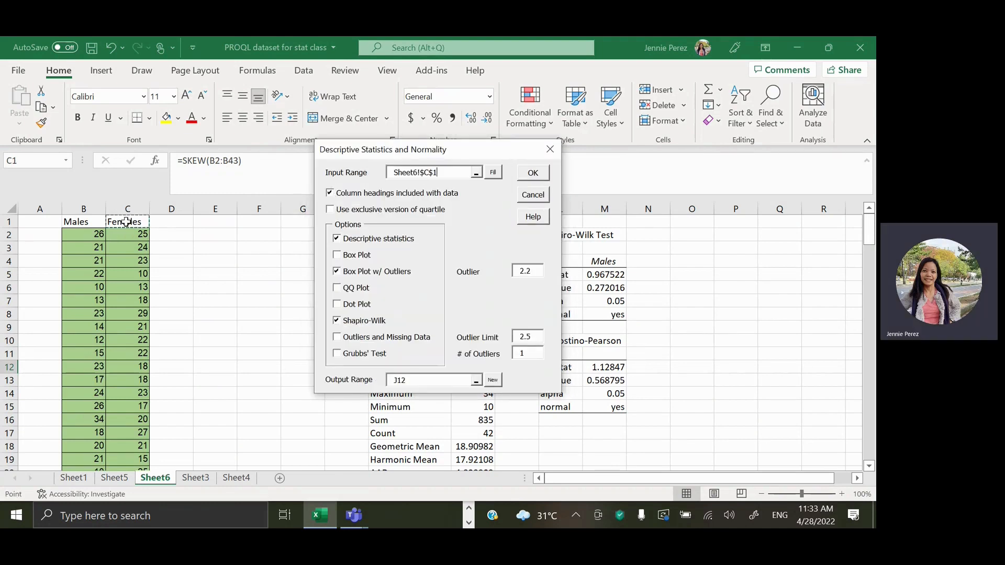
key("shift+Down")
key("shift+Down")
key("shift+Down")
key("shift+Down")
key("shift+Down")
key("shift+Down")
key("shift+Down")
key("shift+Down")
key("shift+Down")
key("shift+Down")
key("shift+Down")
key("shift+Down")
key("shift+Down")
key("shift+Down")
key("shift+Down")
key("shift+Down")
key("shift+Down")
key("shift+Down")
key("shift+Down")
key("shift+Down")
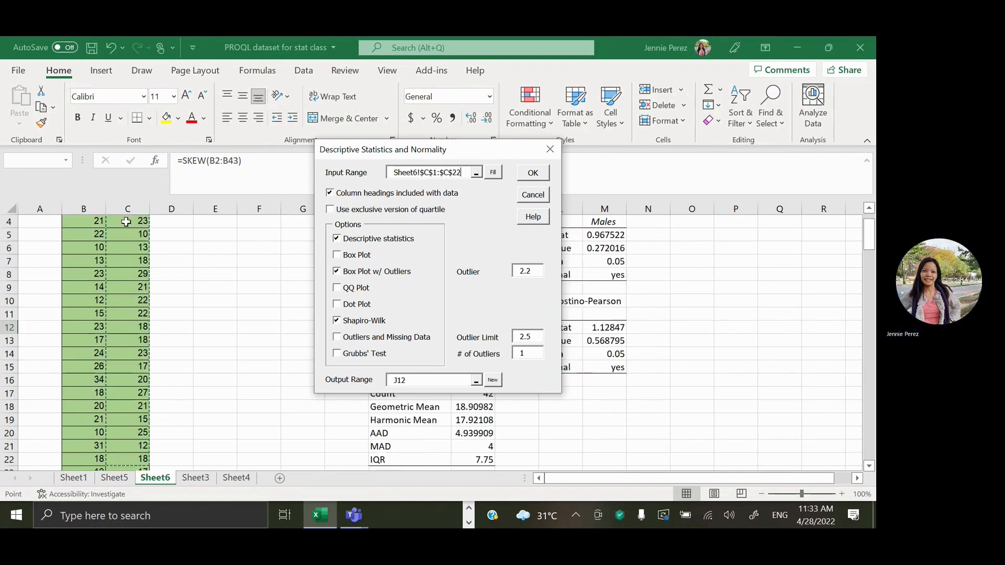
key("shift+Down")
key("shift+Down")
key("shift+Down")
key("shift+Down")
key("shift+Down")
key("shift+Down")
key("shift+Down")
key("shift+Down")
key("shift+Down")
key("shift+Down")
key("shift+Down")
key("shift+Down")
key("shift+Down")
key("shift+Down")
key("shift+Down")
key("shift+Down")
key("shift+Down")
key("shift+Down")
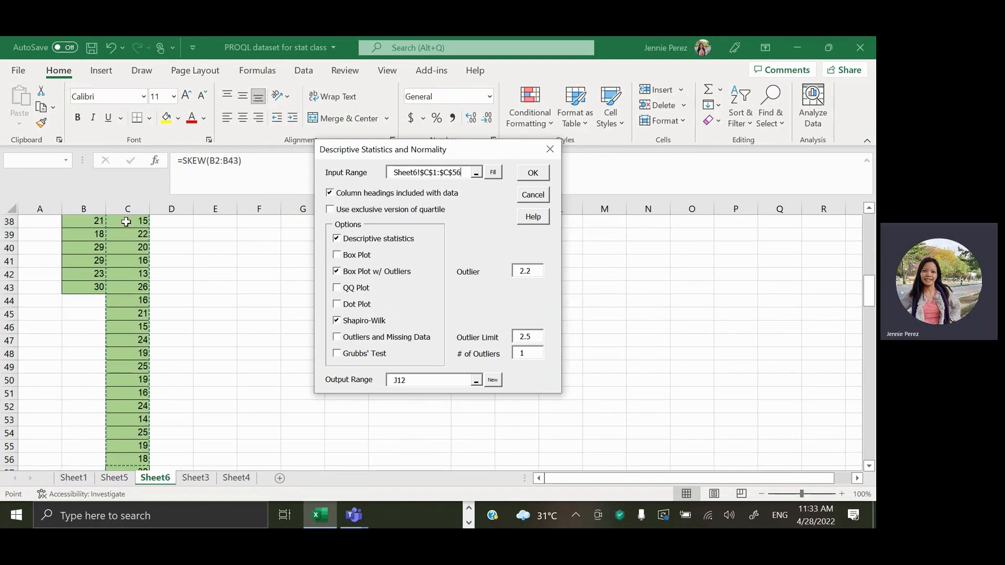
key("shift+Down")
key("shift+Down")
key("shift+Down")
key("shift+Down")
key("shift+Down")
key("shift+Down")
key("shift+Down")
key("shift+Down")
key("shift+Down")
key("shift+Down")
key("shift+Down")
key("shift+Down")
key("shift+Down")
key("shift+Down")
key("shift+Down")
key("shift+Down")
key("shift+Down")
key("shift+Down")
key("shift+Down")
key("shift+Down")
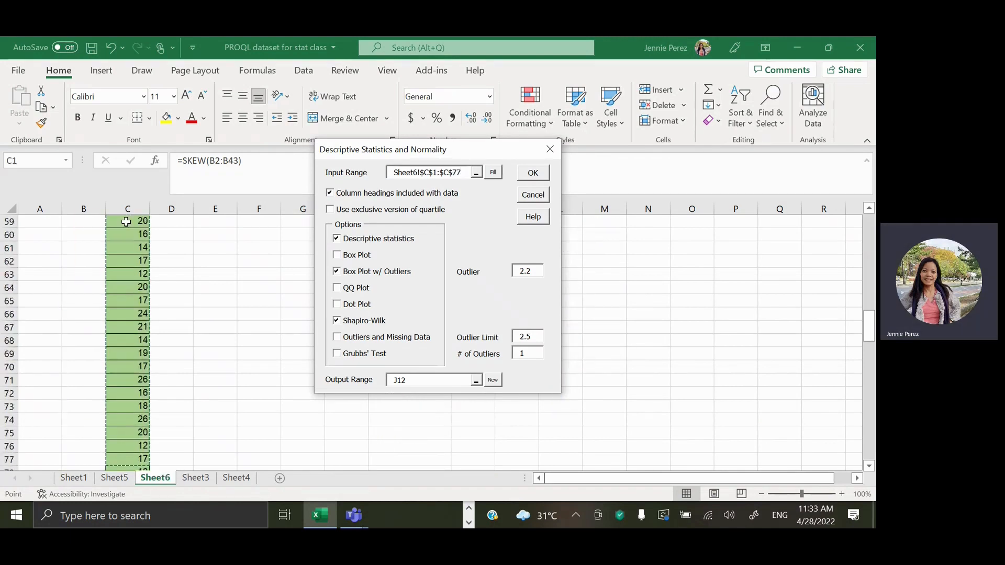
key("shift+Down")
key("shift+Down")
key("shift+Down")
key("shift+Down")
key("shift+Down")
key("shift+Down")
key("shift+Down")
key("shift+Down")
key("shift+Down")
key("shift+Down")
key("shift+Down")
key("shift+Down")
key("shift+Down")
key("shift+Down")
key("shift+Down")
key("shift+Down")
key("shift+Down")
key("shift+Down")
key("shift+Down")
key("shift+Down")
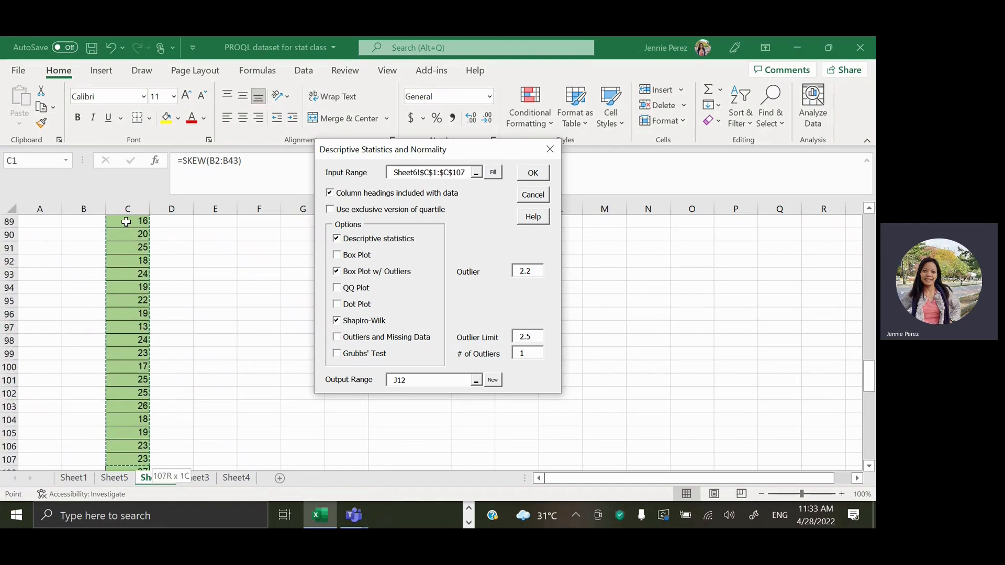
key("shift+Down")
key("shift+Down")
key("shift+Down")
key("shift+Down")
key("shift+Down")
key("shift+Down")
key("shift+Down")
key("shift+Down")
key("shift+Down")
key("shift+Down")
key("shift+Down")
key("shift+Down")
key("shift+Down")
key("shift+Down")
key("shift+Down")
key("shift+Down")
key("shift+Down")
key("shift+Down")
key("shift+Down")
key("shift+Down")
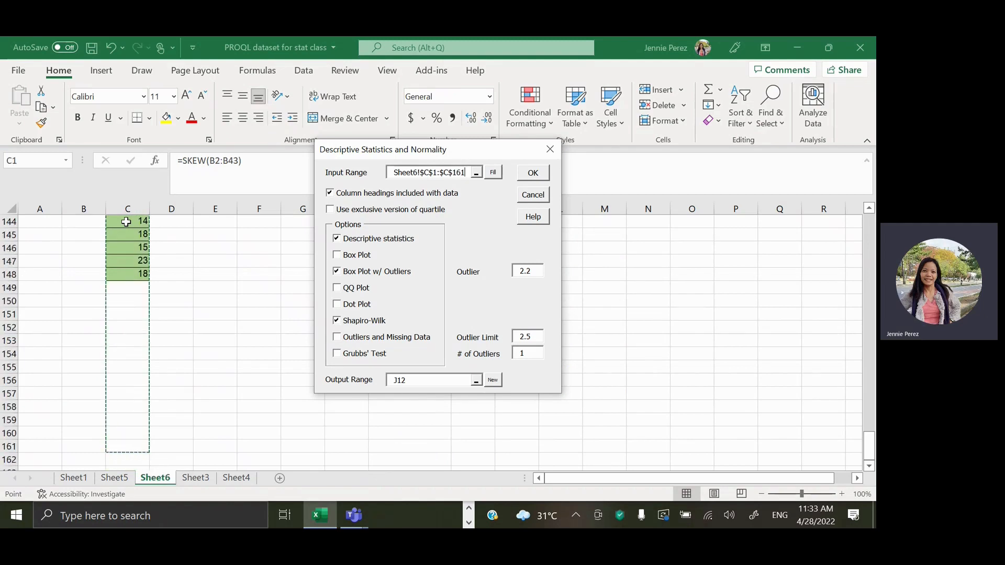
key("shift+Up")
key("shift+Up")
key("shift+Up")
key("shift+Up")
key("shift+Up")
key("shift+Up")
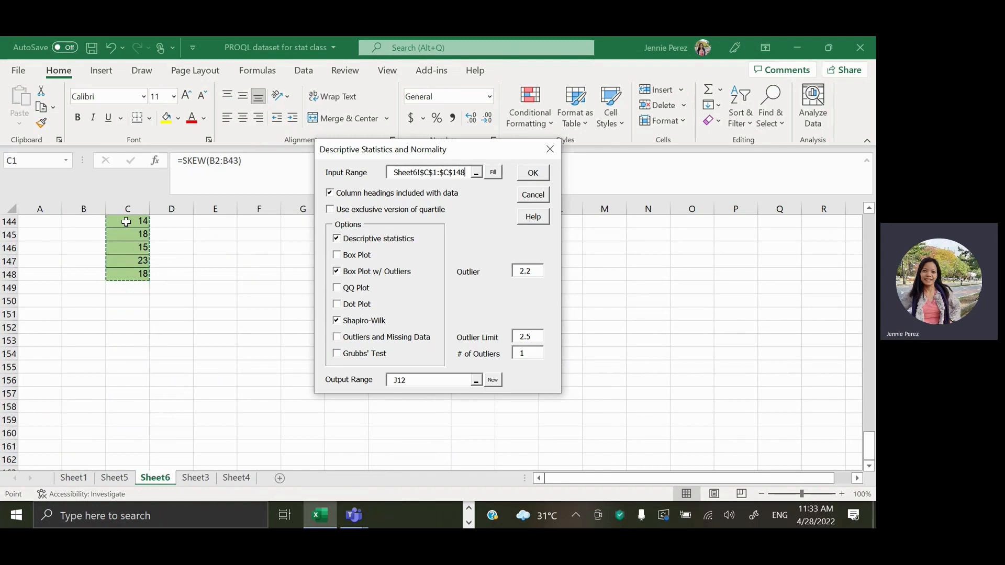
- Exclude Box Plot w/ Outliers, set the output range to O2, and run the descriptive statistics and Shapiro-Wilk analysis for Females
left_click(337, 272)
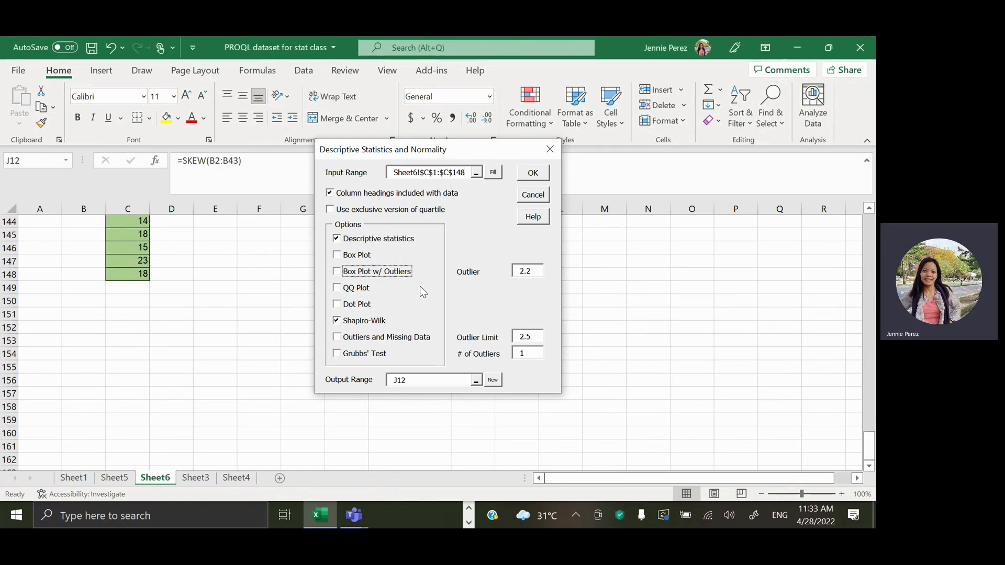
left_click(419, 385)
key("BackSpace")
key("BackSpace")
key("BackSpace")
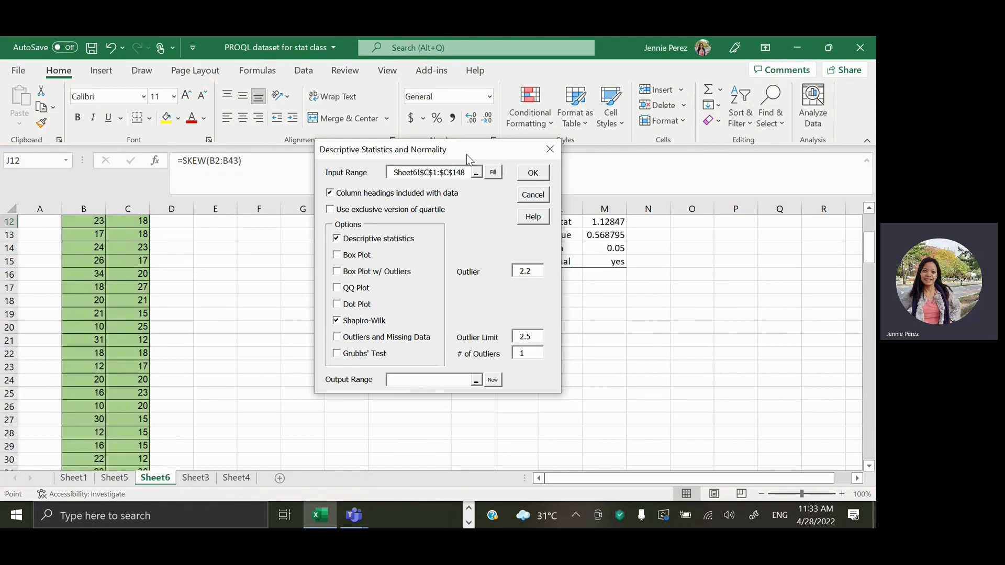
left_click_drag(466, 154, 278, 202)
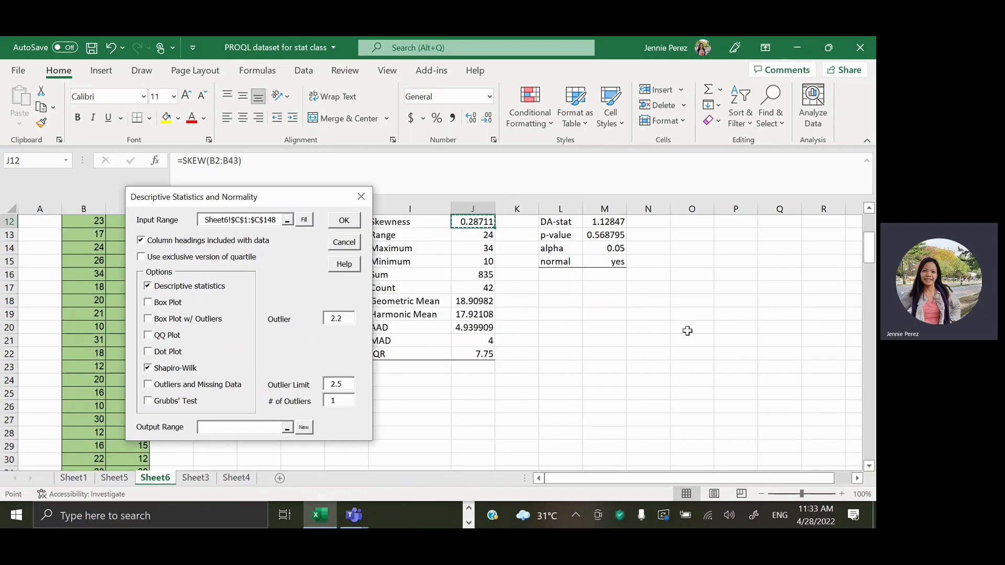
scroll(687, 330, "up", 2)
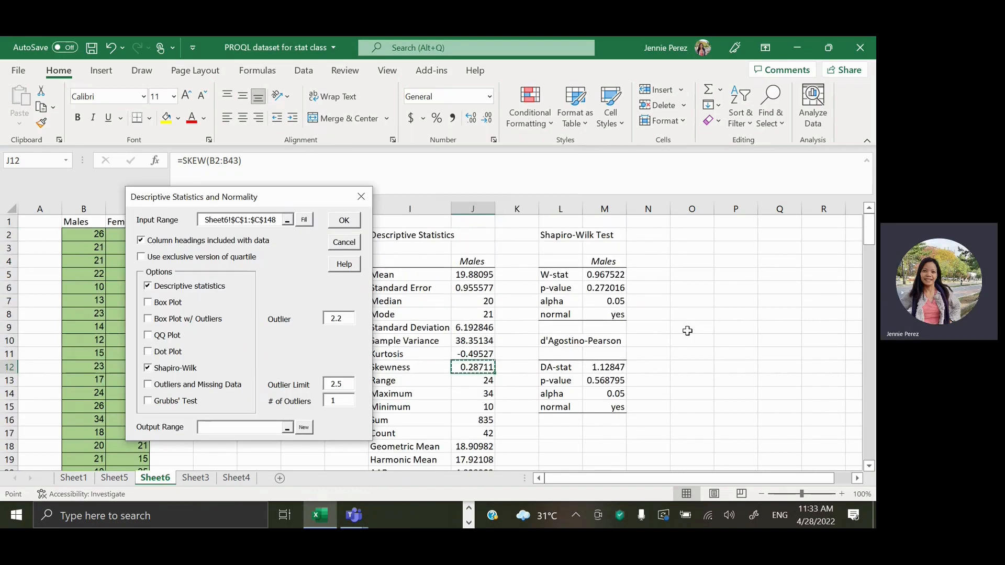
left_click(696, 235)
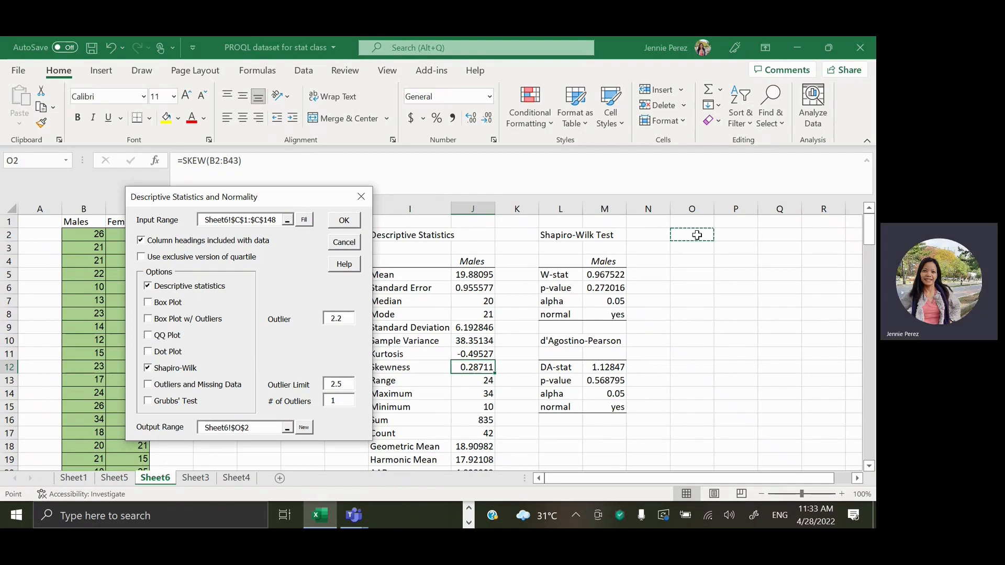
left_click(346, 220)
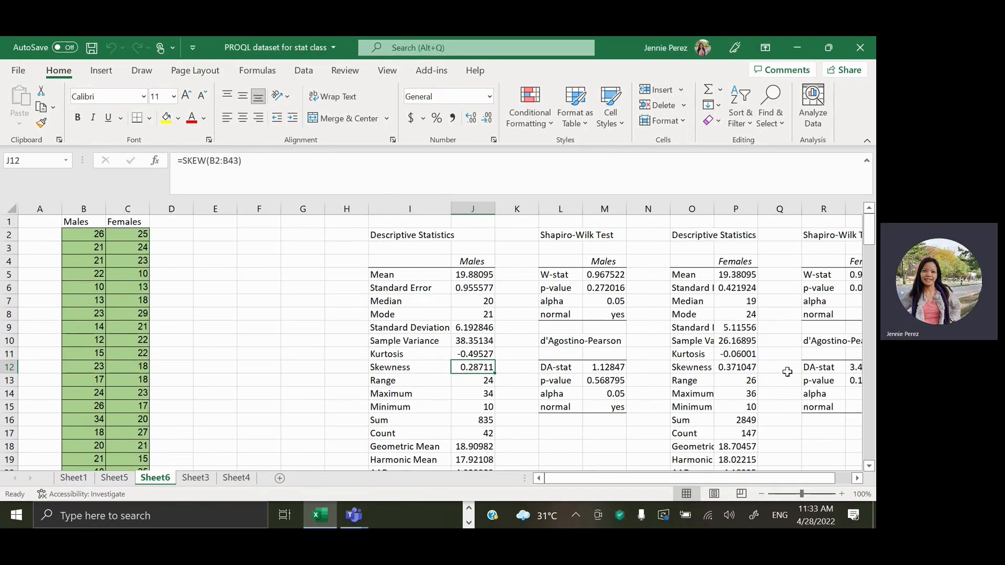
- Widen column O to fit the statistic labels and examine the Females kurtosis, skewness and Shapiro-Wilk normality result
scroll(790, 370, "right", 3)
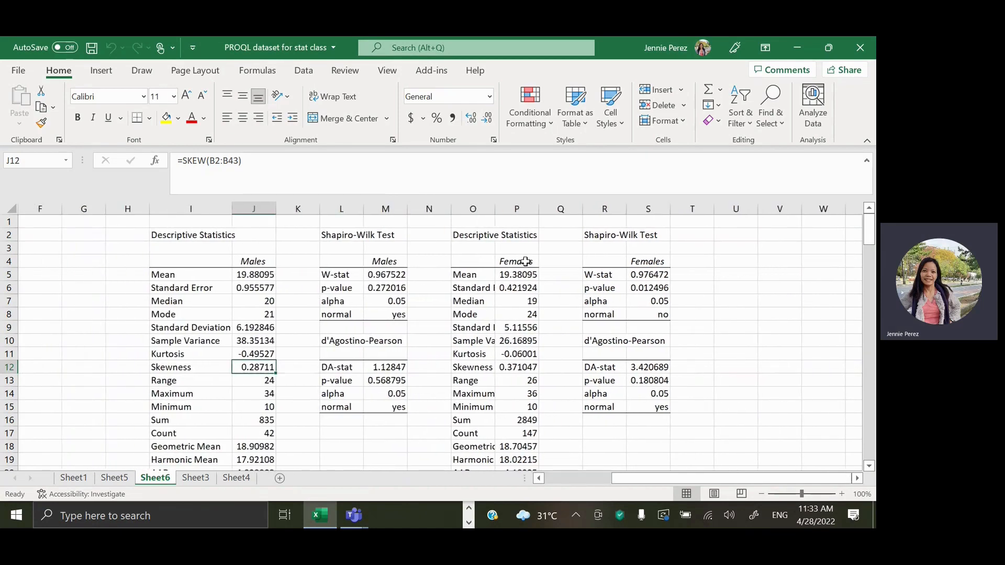
left_click_drag(495, 209, 528, 208)
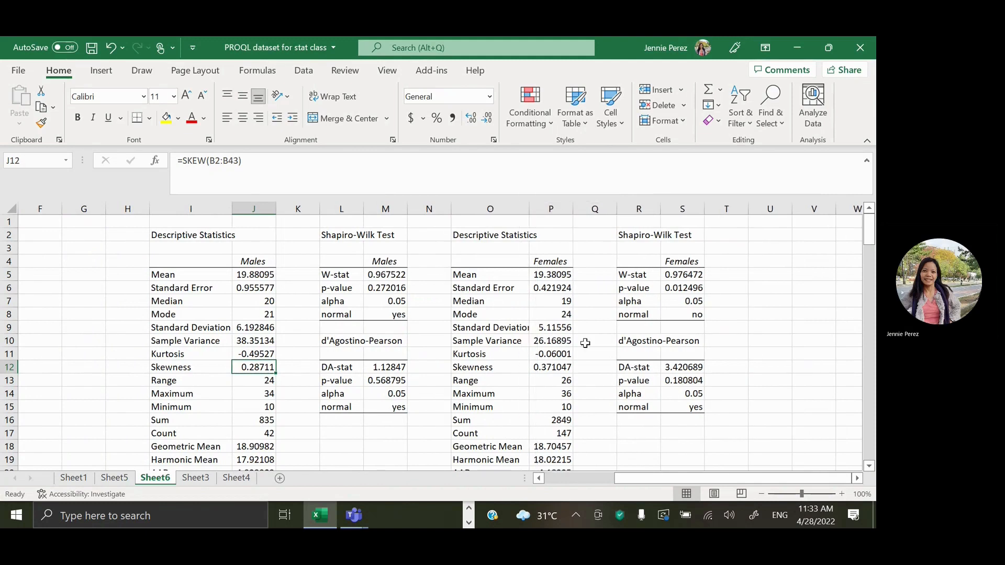
left_click(539, 371)
left_click(541, 354)
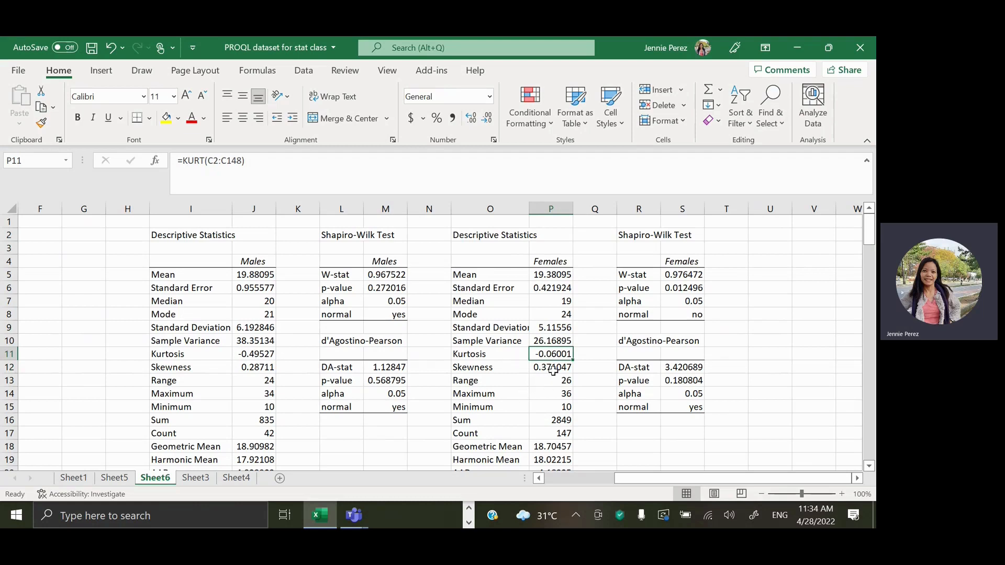
left_click(554, 371)
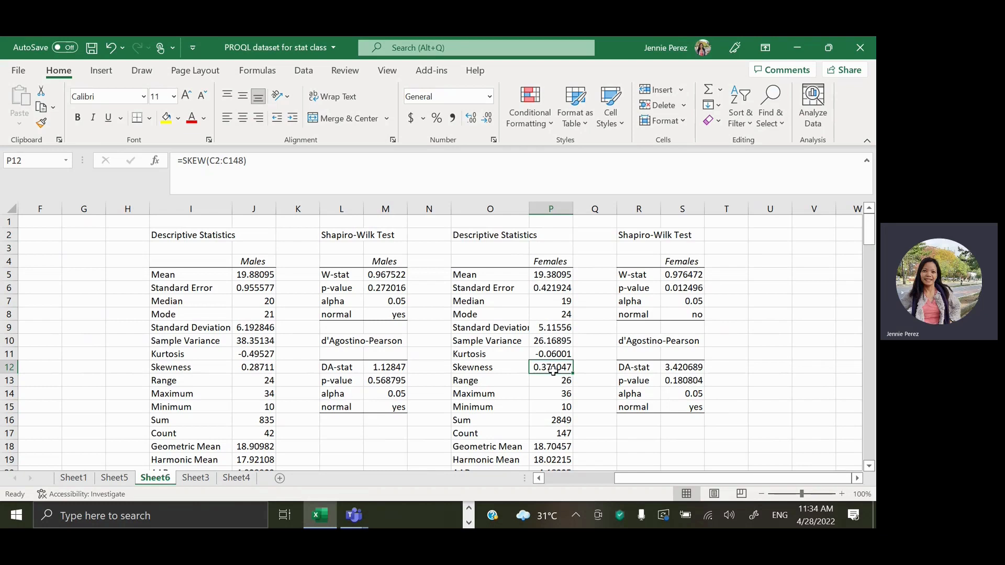
left_click(698, 314)
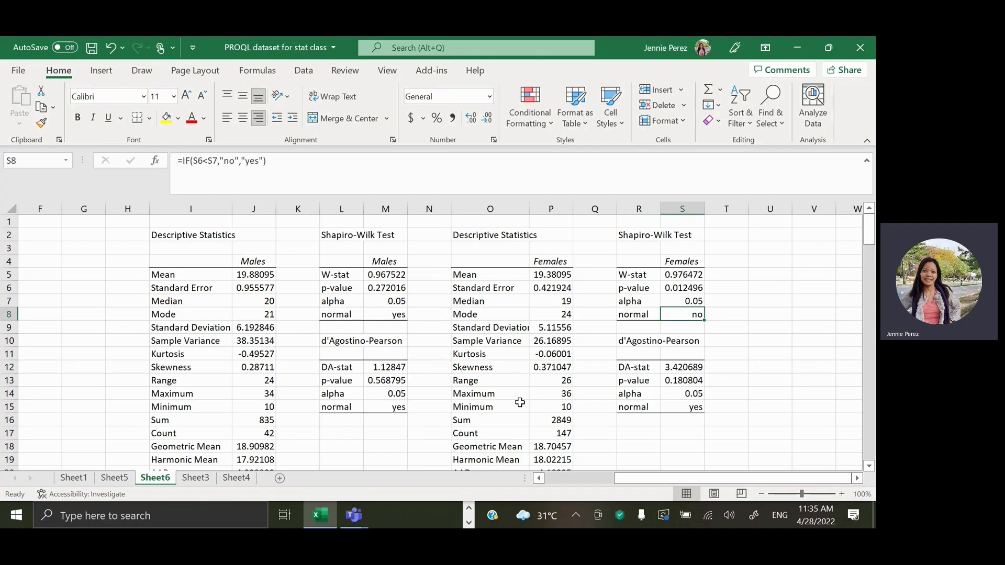
- Compare the Males and Females descriptive statistics, especially the sample variances in J10 and P10
scroll(519, 403, "down", 3)
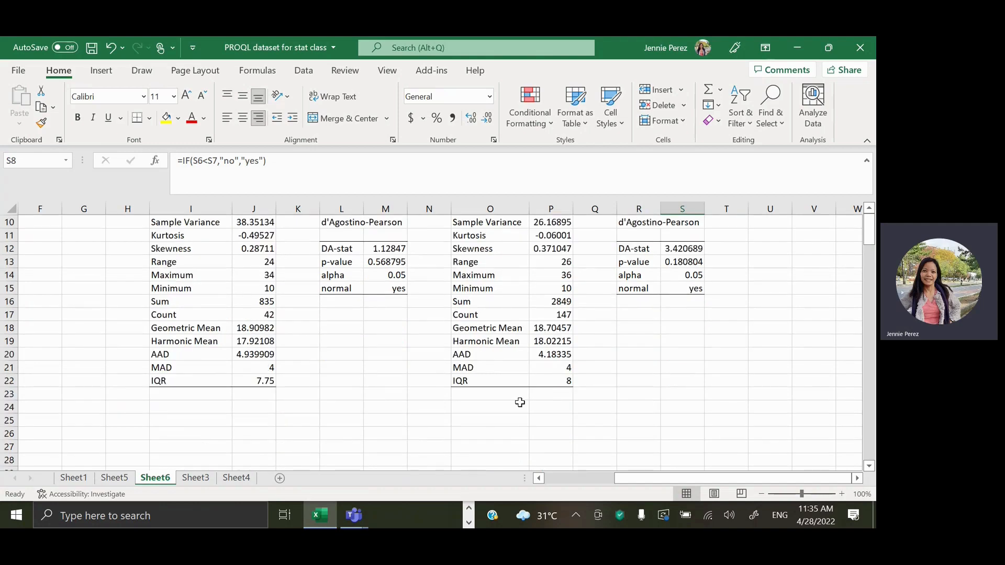
scroll(520, 402, "up", 1)
scroll(520, 402, "down", 3)
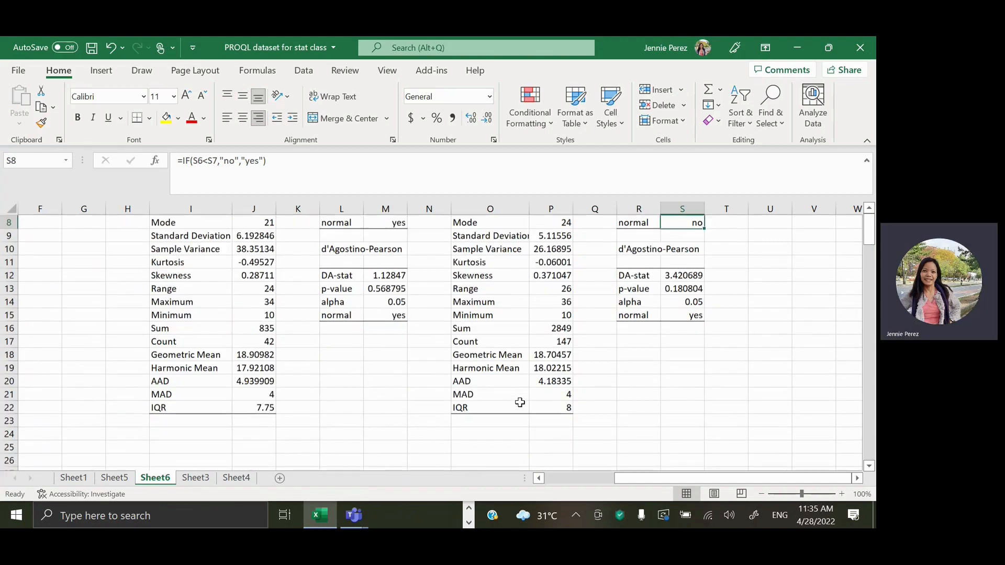
scroll(520, 402, "up", 3)
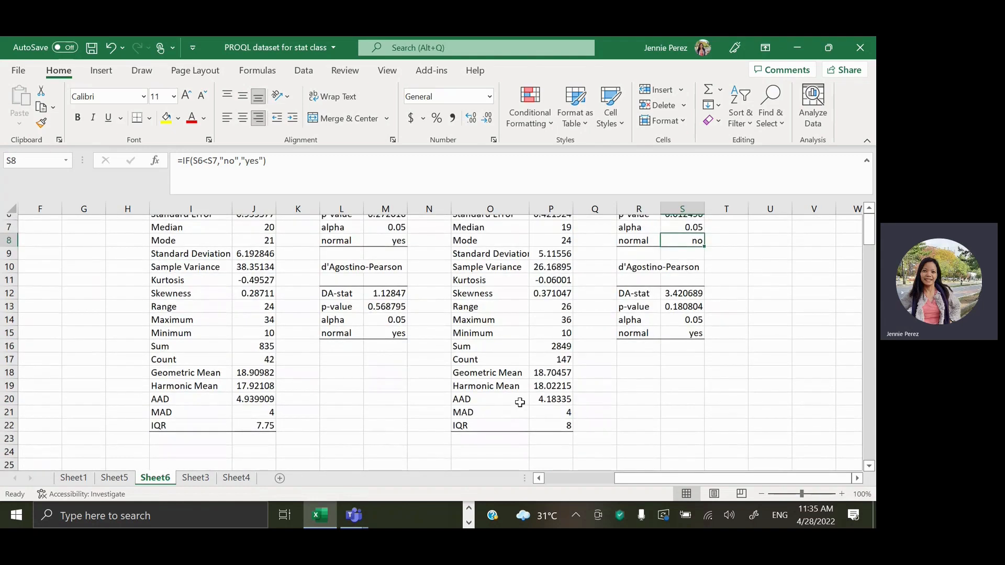
scroll(247, 299, "up", 1)
left_click(246, 303)
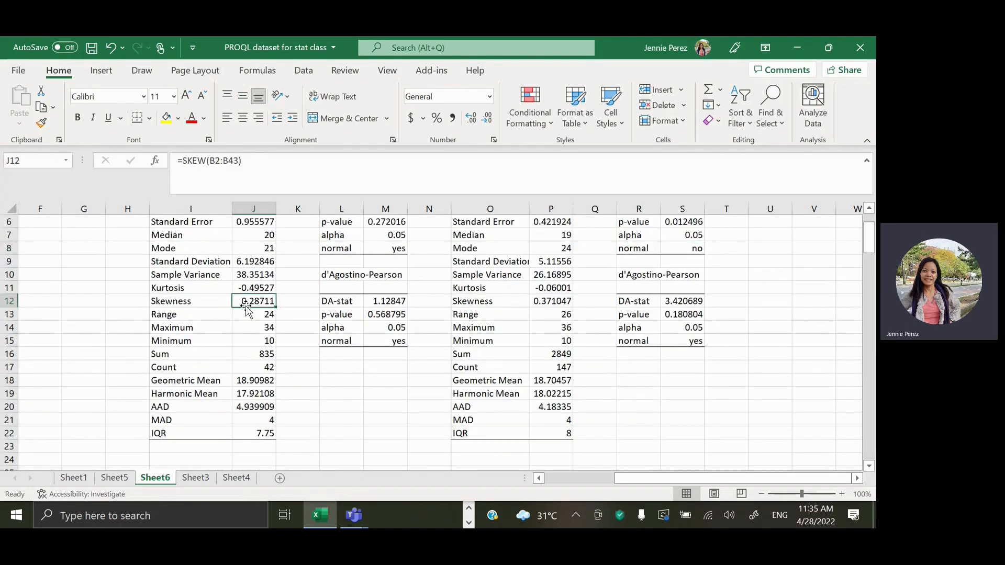
left_click(251, 278)
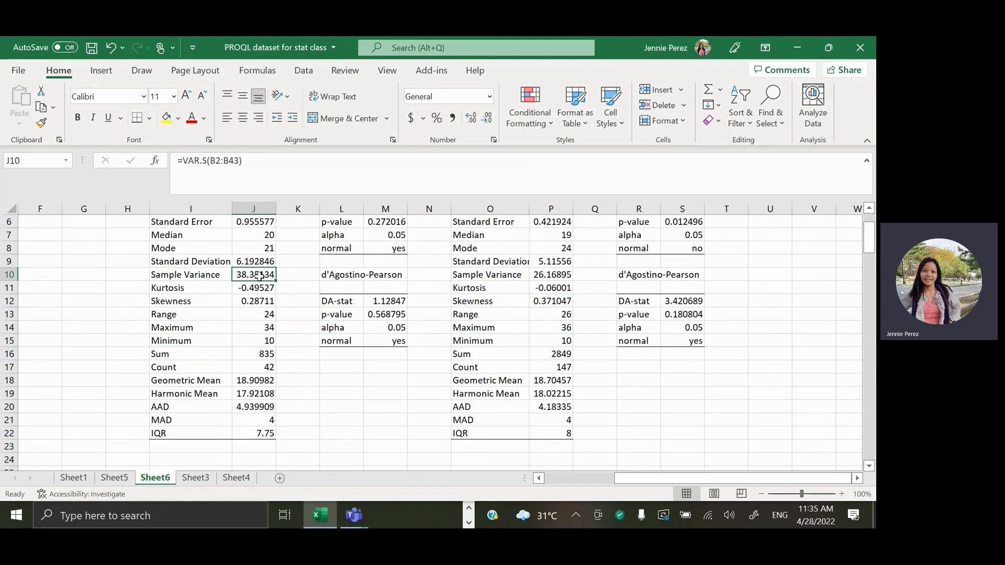
left_click(550, 279)
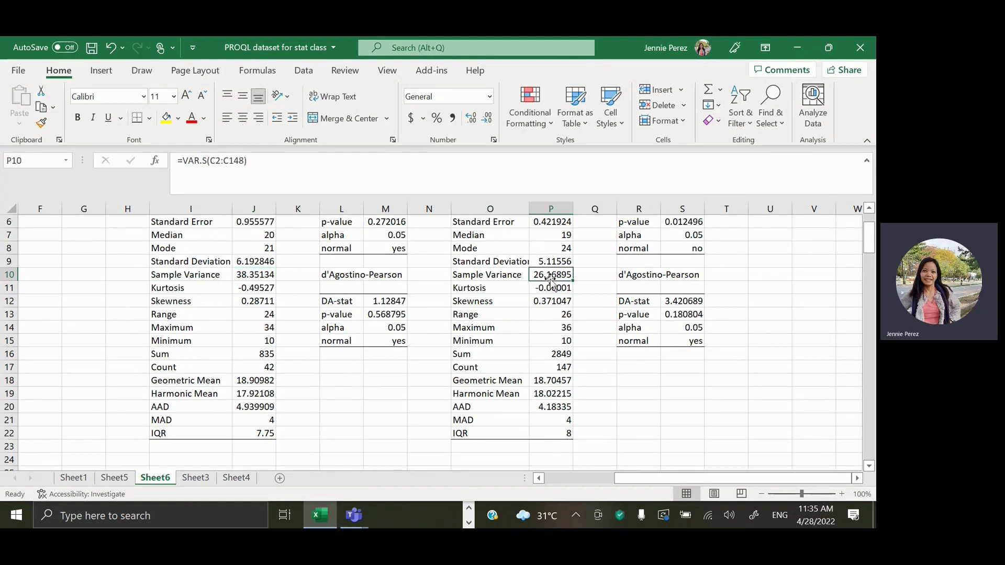
left_click(250, 278)
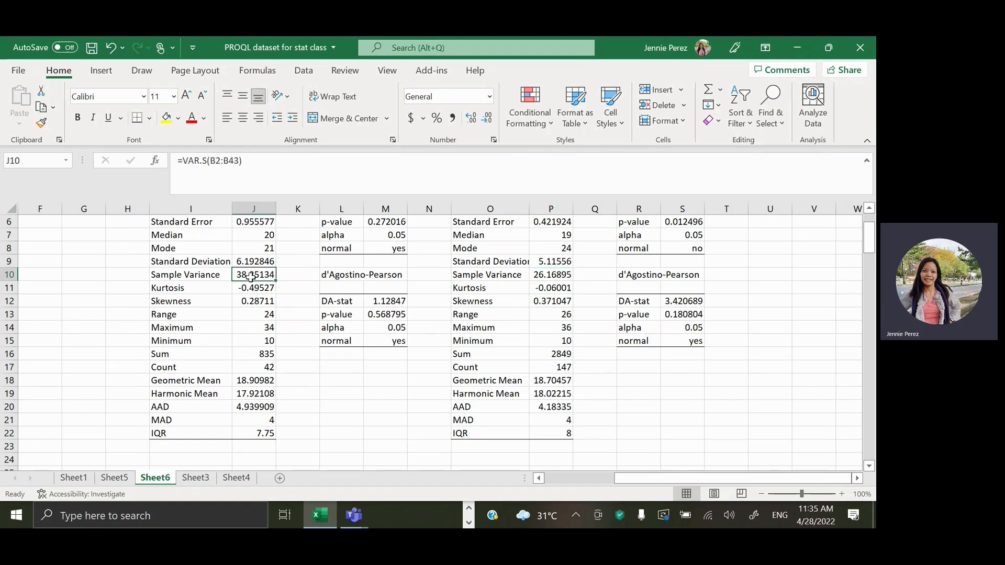
- Enter the label "homogeneity of variance" in cell I26, below the Males descriptive statistics
scroll(250, 278, "down", 3)
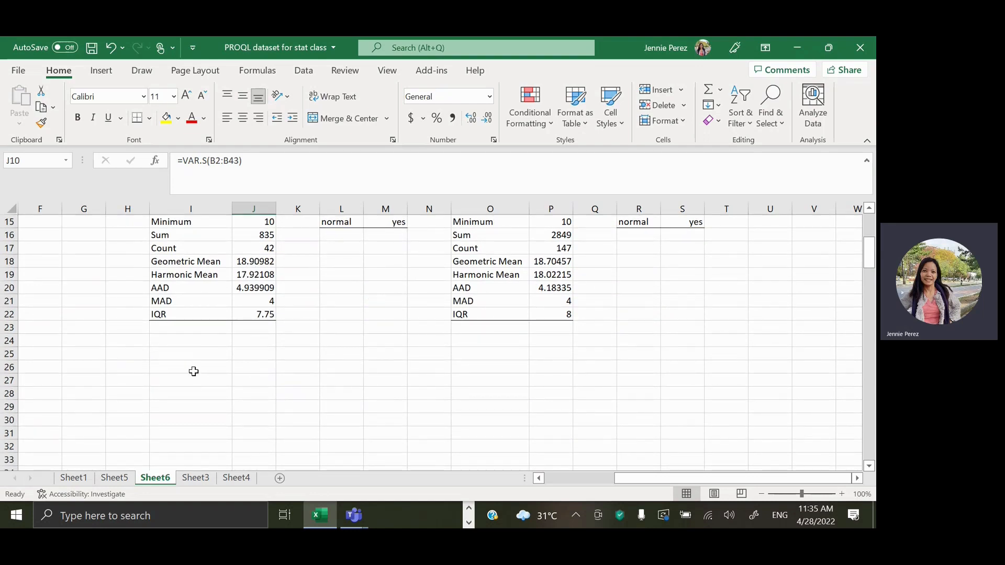
left_click(194, 370)
type("ho")
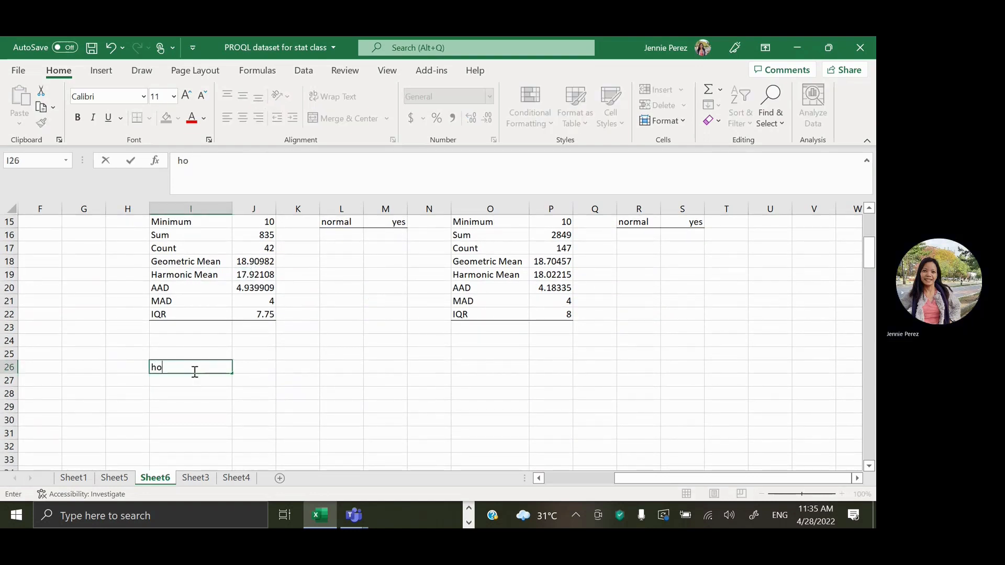
type("mogeneity")
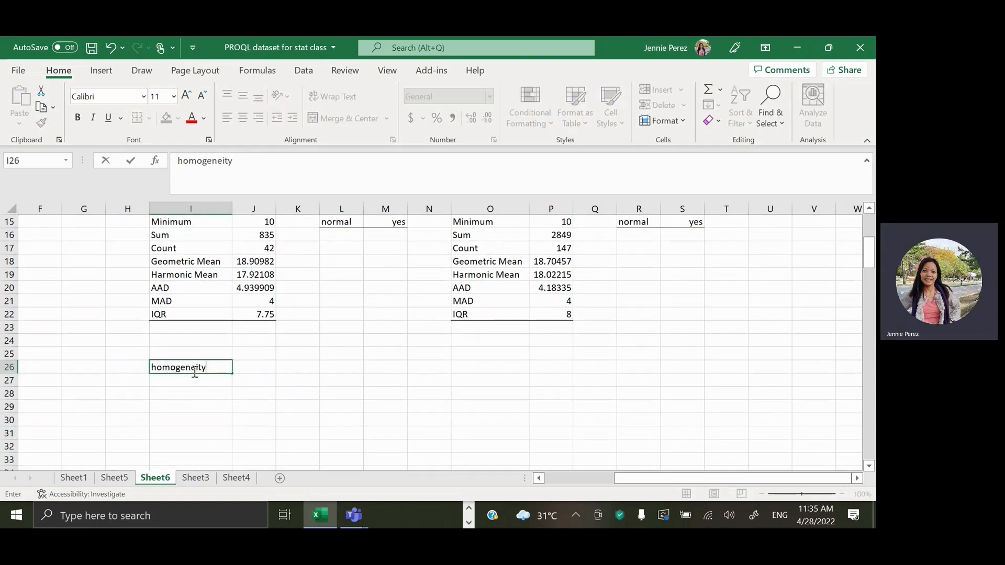
type(" of variance")
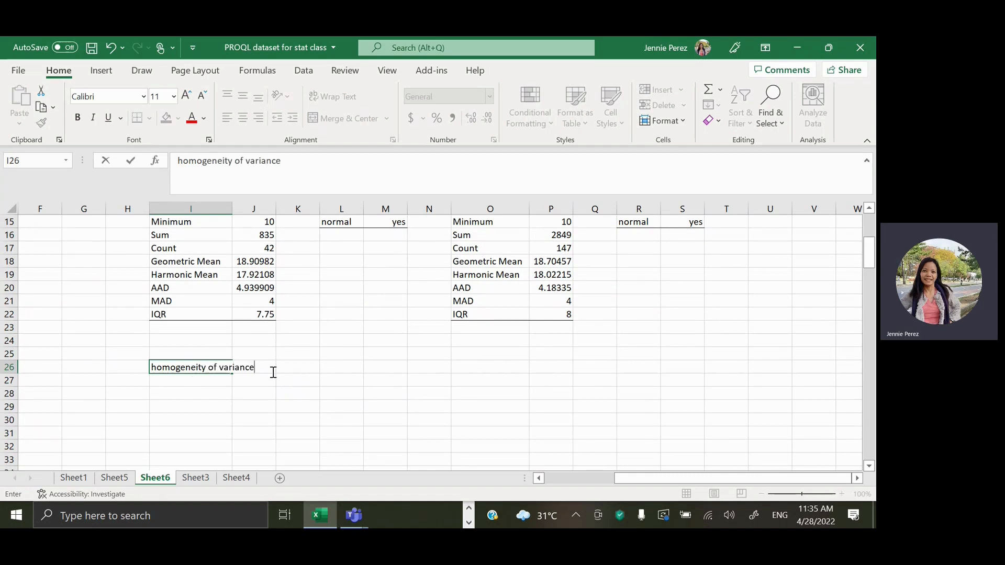
- Compute the ratio of the Males to Females sample variance in K26 with the formula =J10/P10
left_click(294, 370)
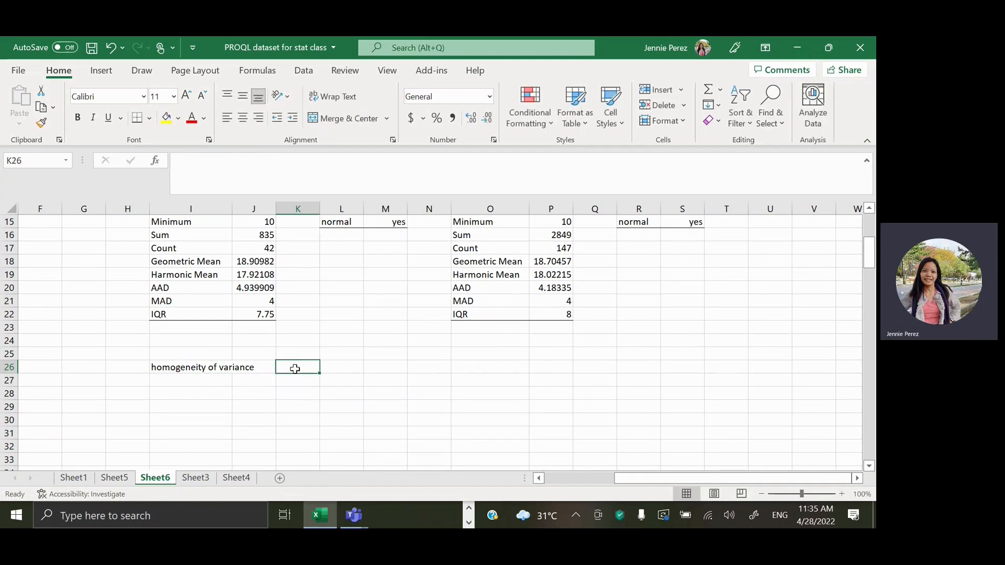
scroll(295, 369, "up", 4)
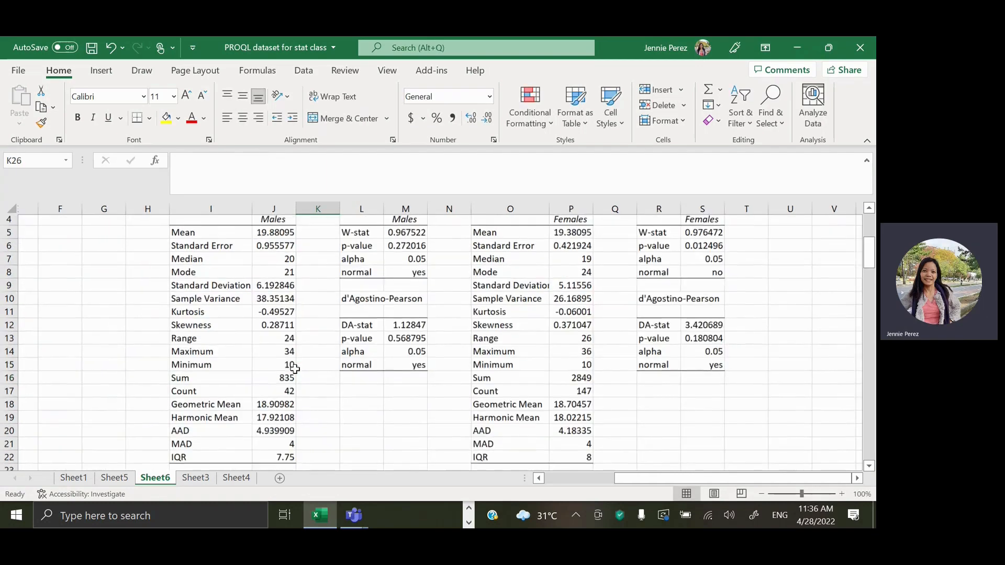
scroll(295, 369, "down", 4)
scroll(294, 366, "up", 1)
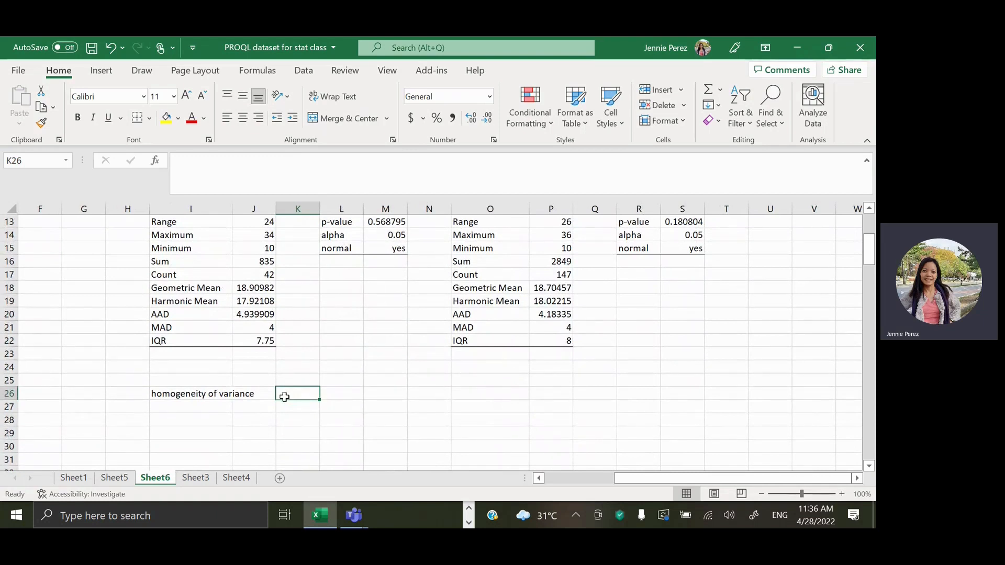
type("=")
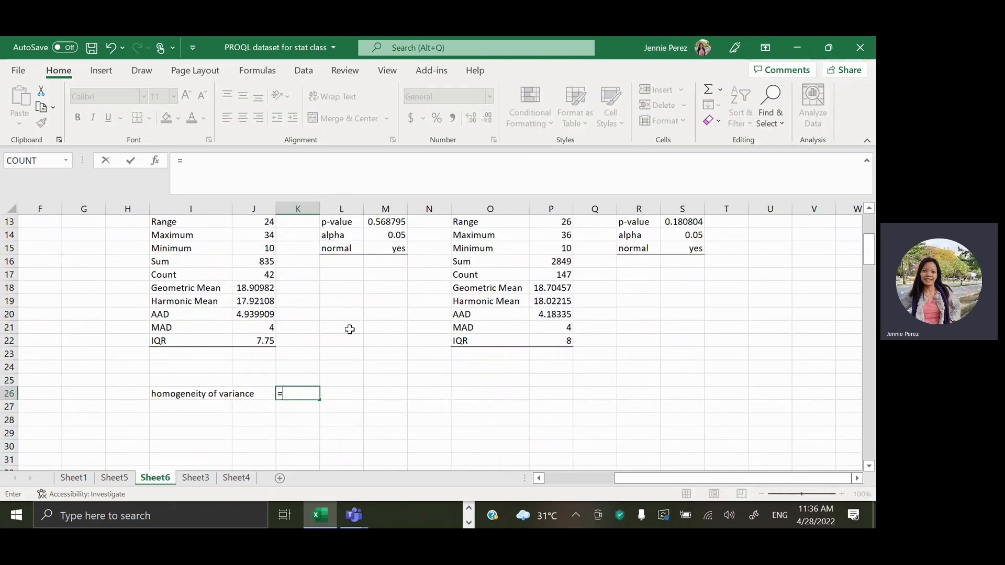
scroll(350, 329, "up", 2)
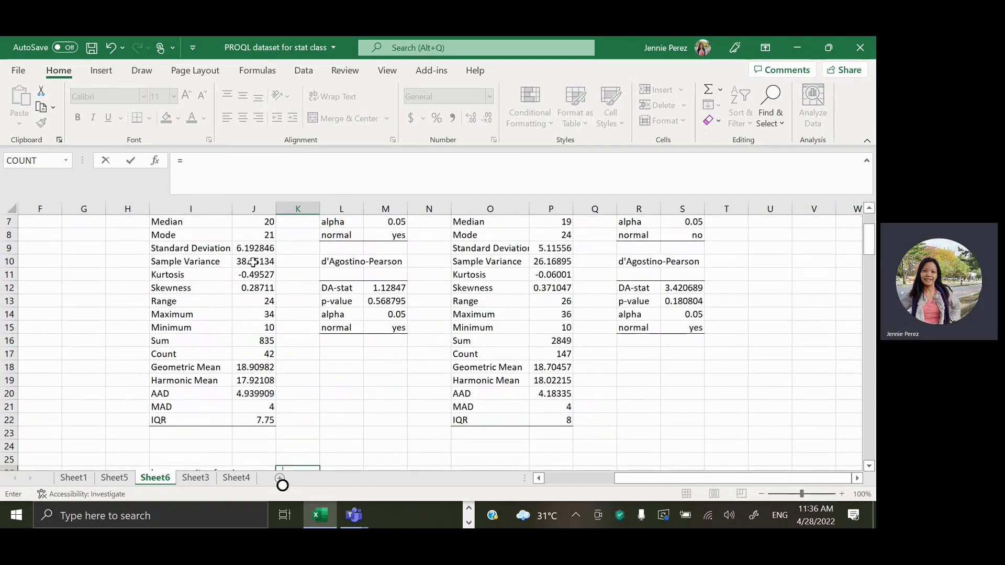
left_click(254, 262)
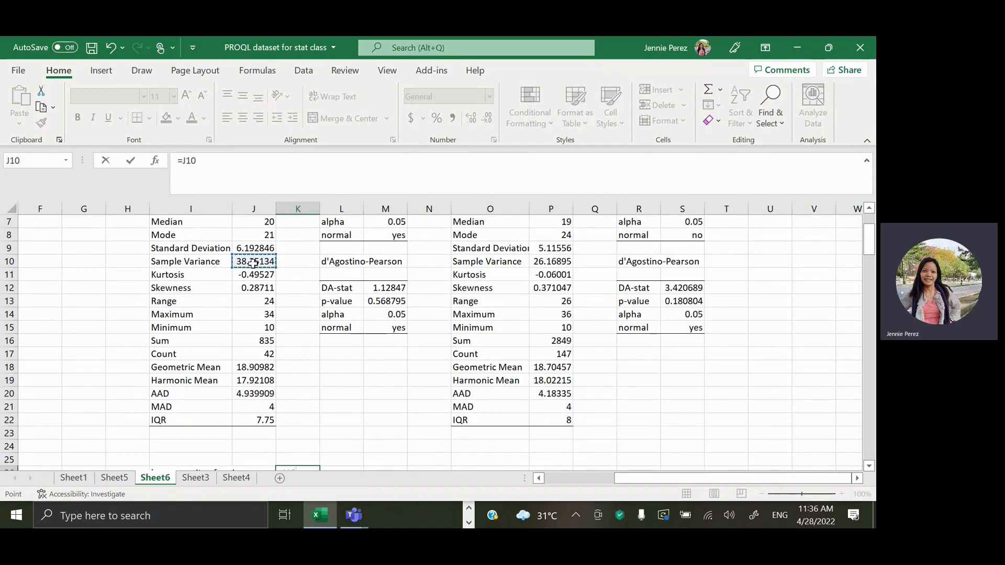
scroll(253, 262, "up", 2)
scroll(253, 262, "left", 1)
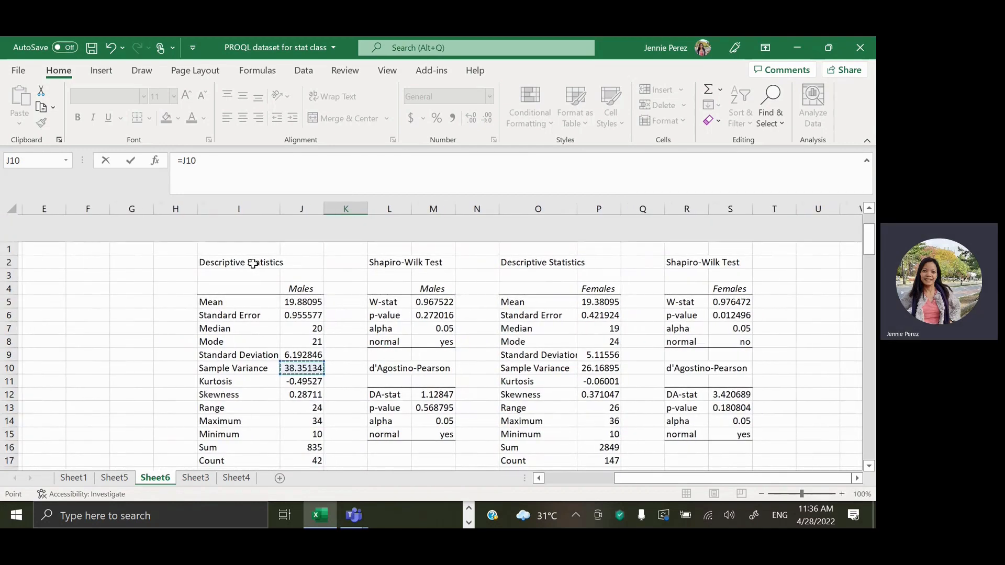
scroll(254, 264, "down", 6)
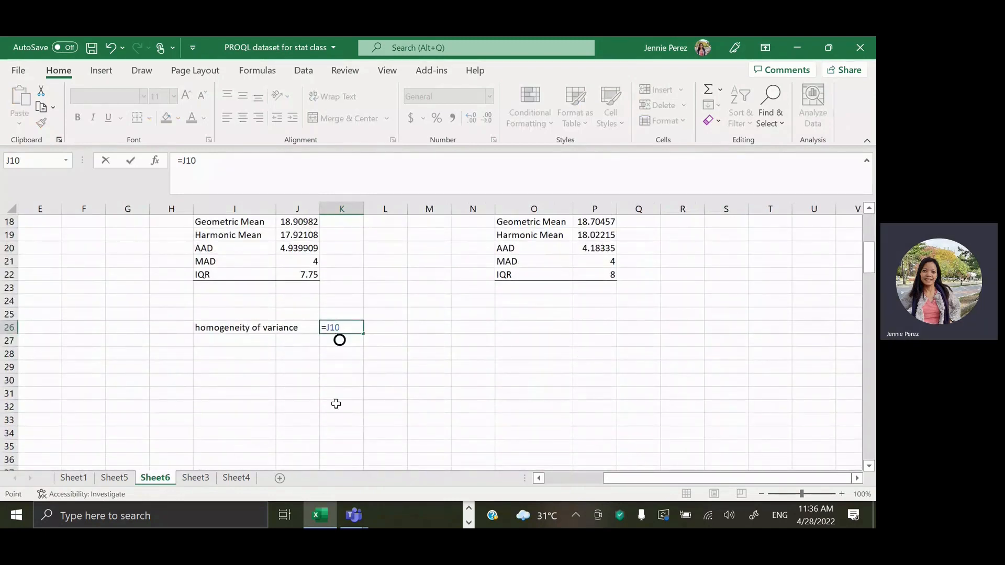
type("/")
scroll(416, 302, "up", 6)
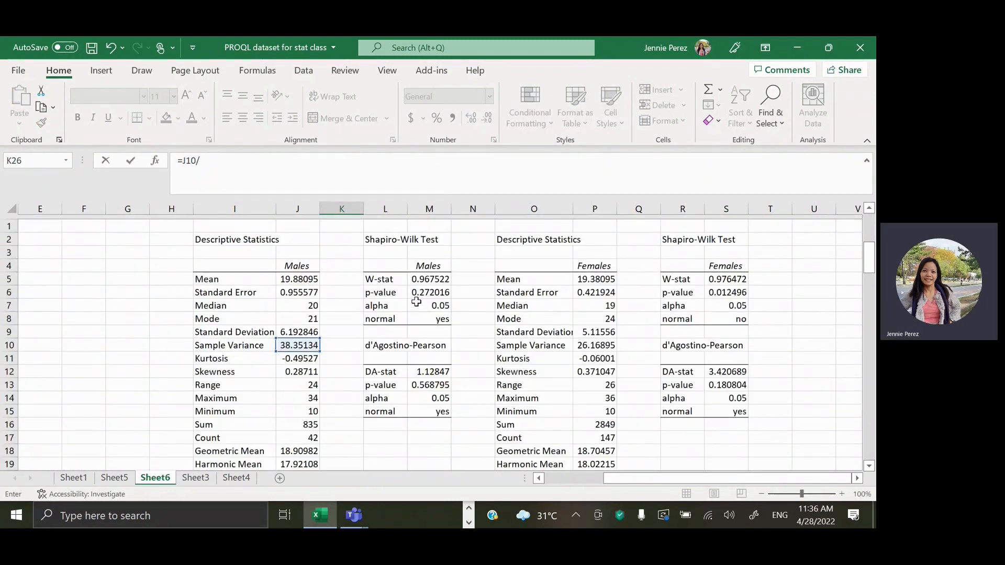
left_click(592, 343)
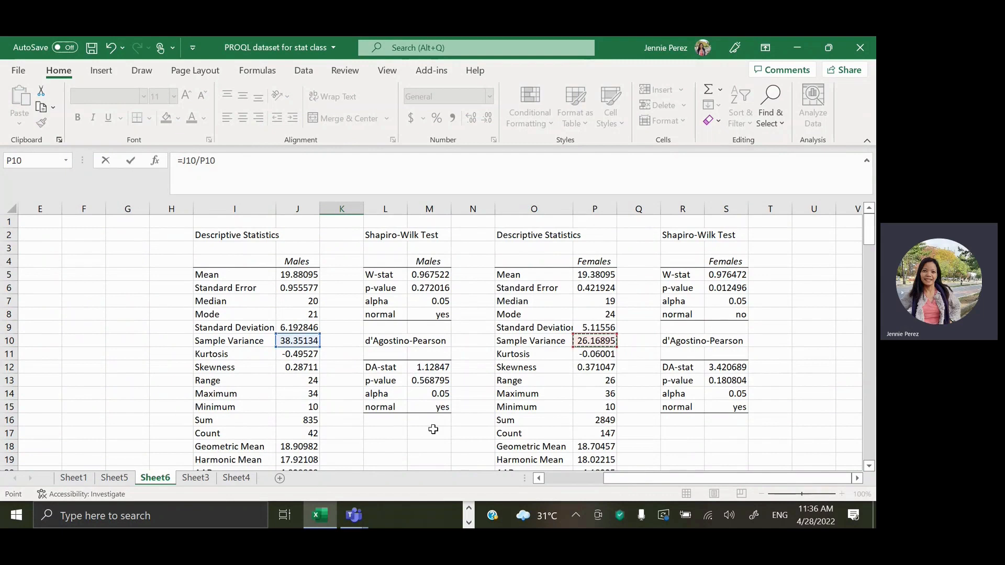
scroll(433, 430, "down", 7)
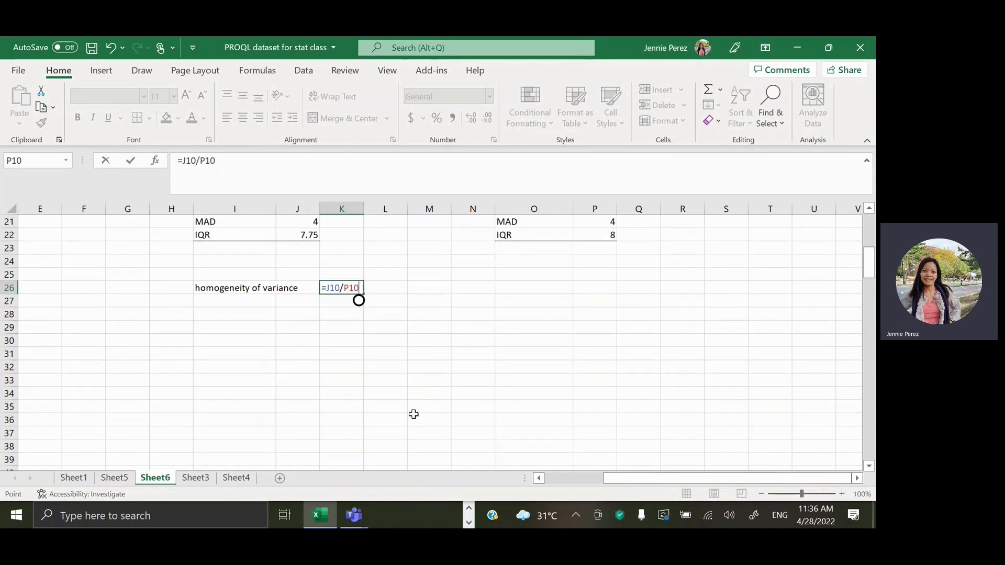
key("Return")
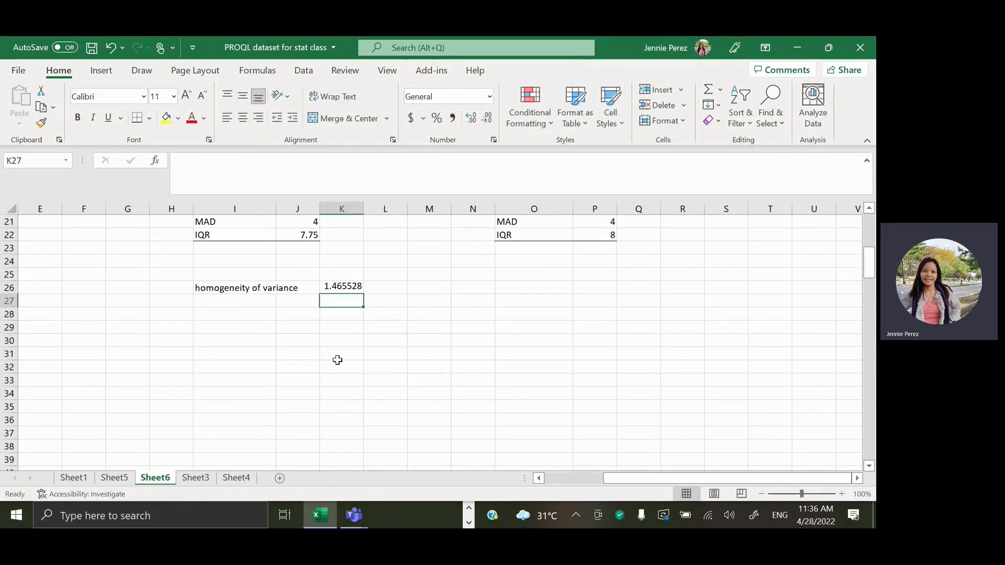
left_click(342, 290)
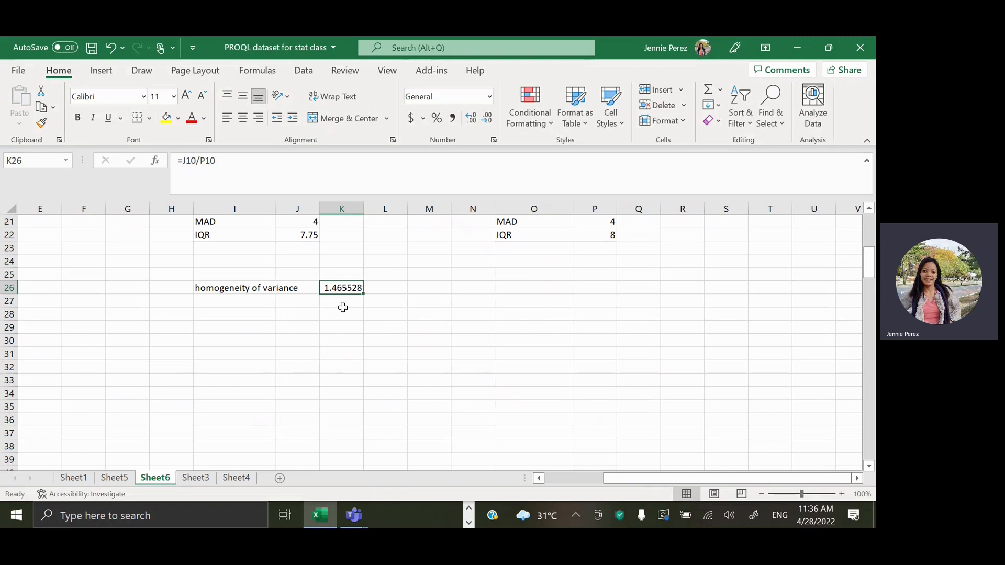
- Enter the conclusion "Therefore, homogenous variances." in L26 and mark the homogeneity of variance row "OK" in H26
left_click(374, 288)
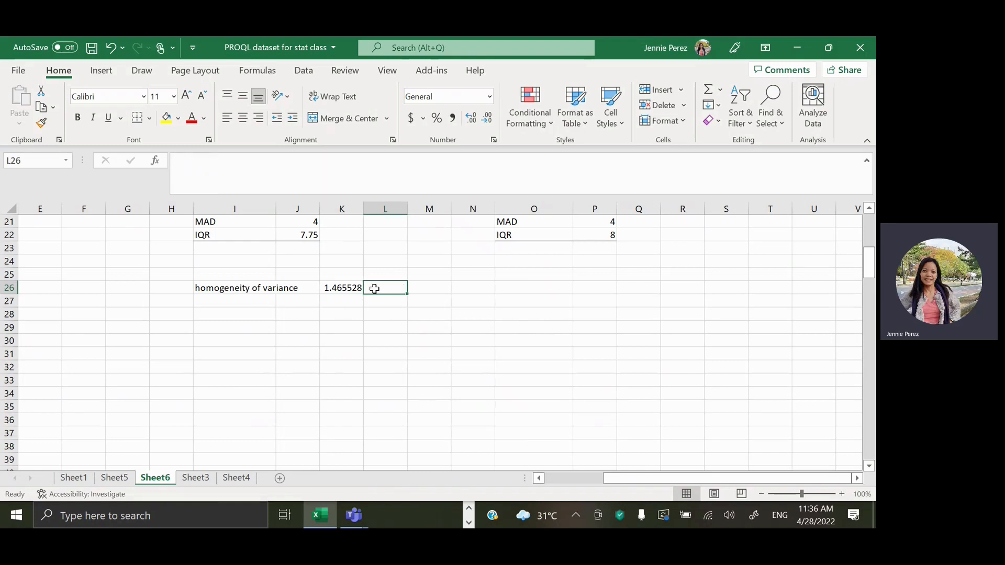
type("There")
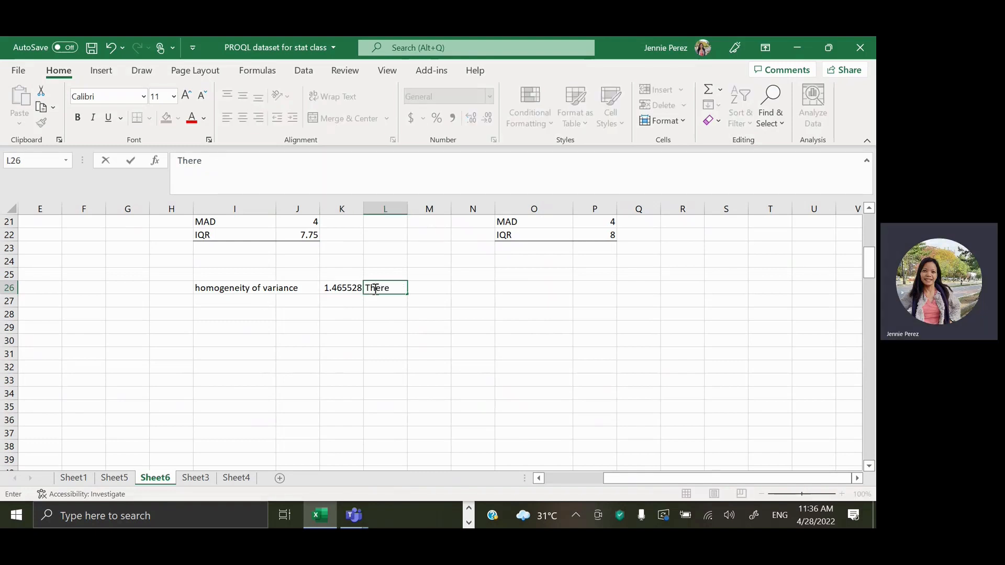
type("fore, homo")
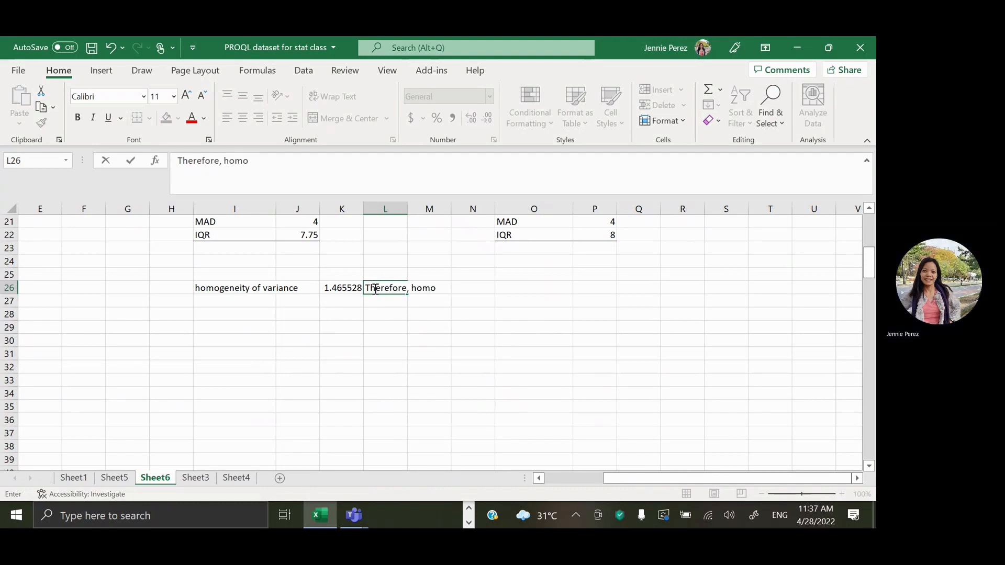
type("genous va")
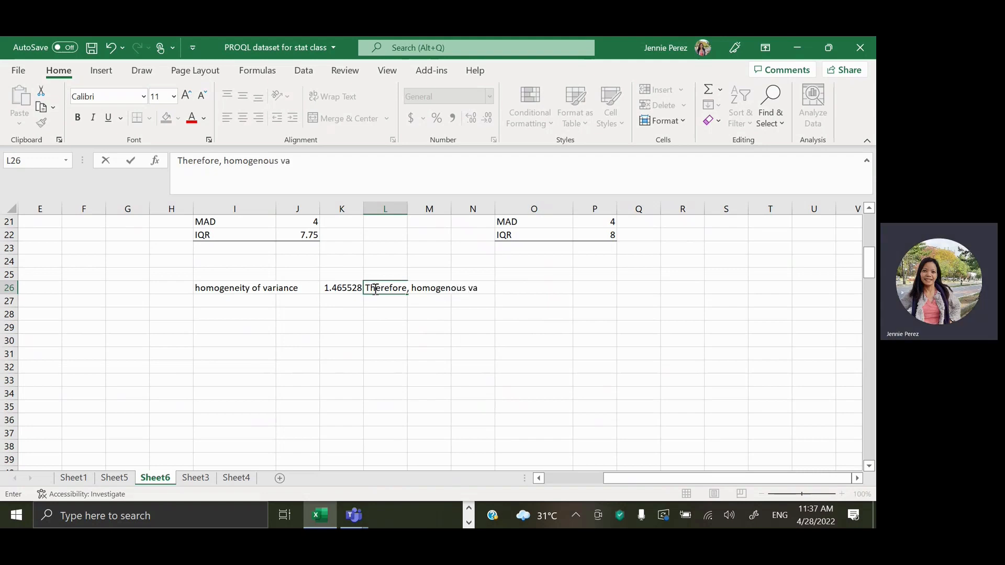
type("riances.")
key("Return")
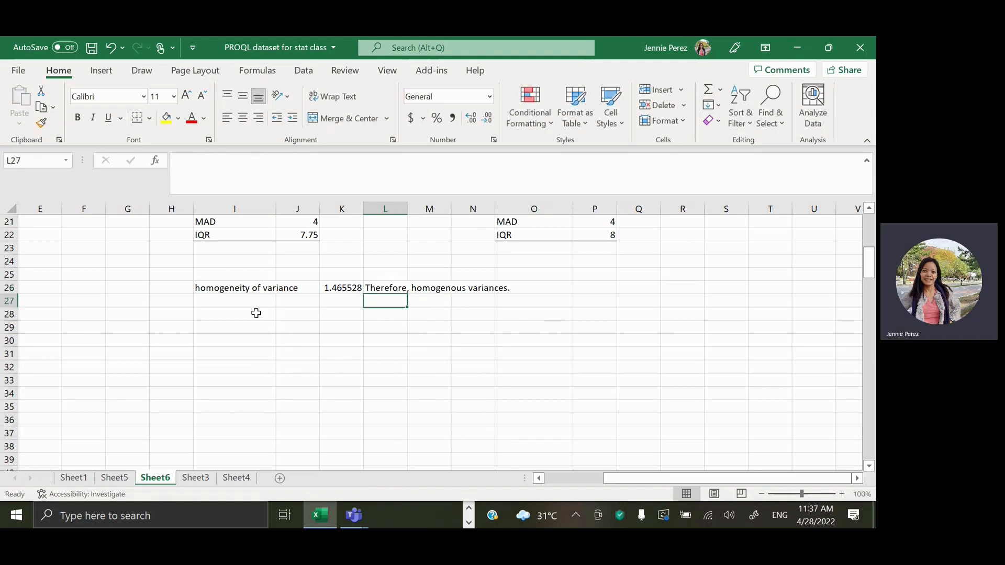
left_click(176, 289)
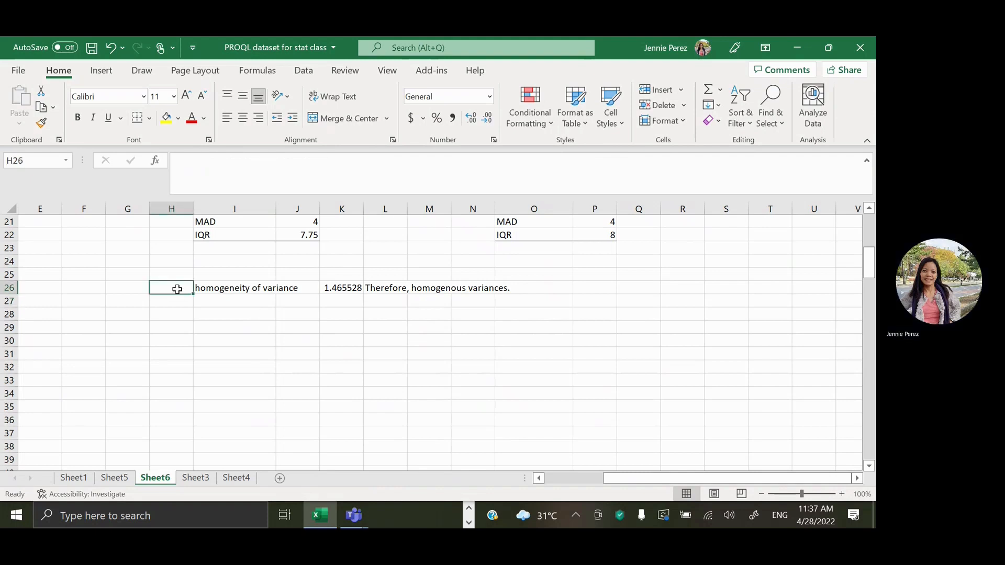
type("OK")
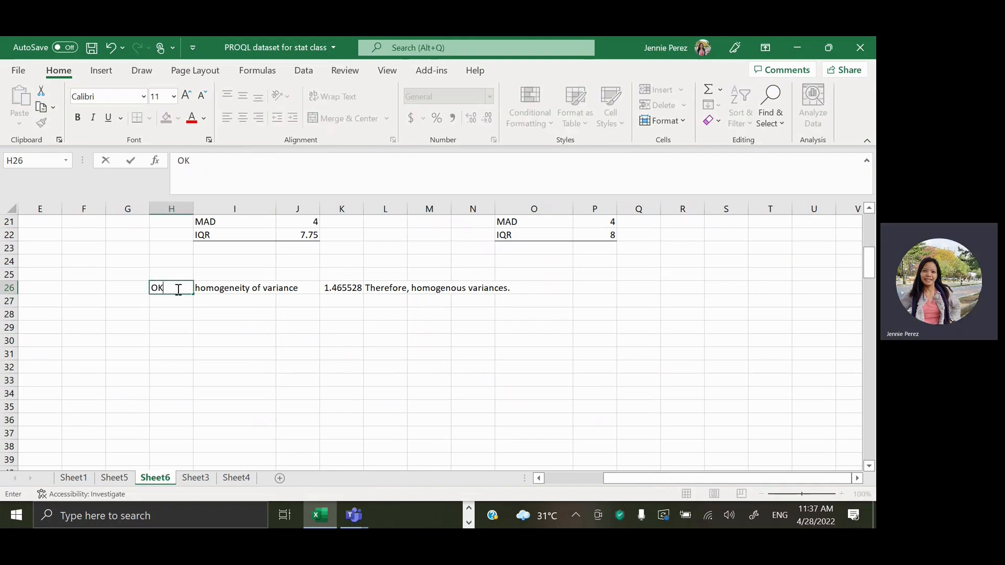
- Add the assumption "normality of distribution between groups" in I25 and mark it "OK" in H25
left_click(213, 278)
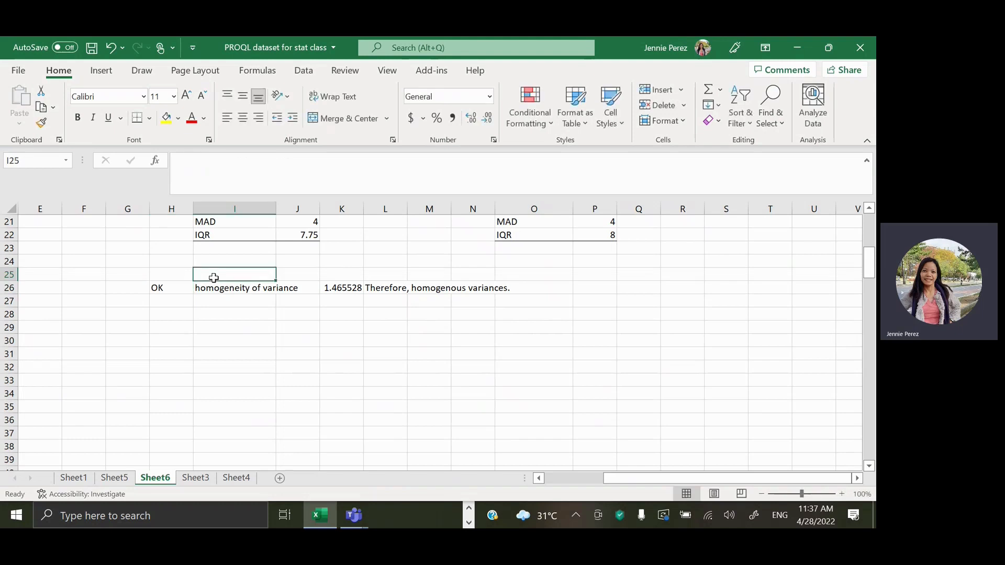
type("normality ")
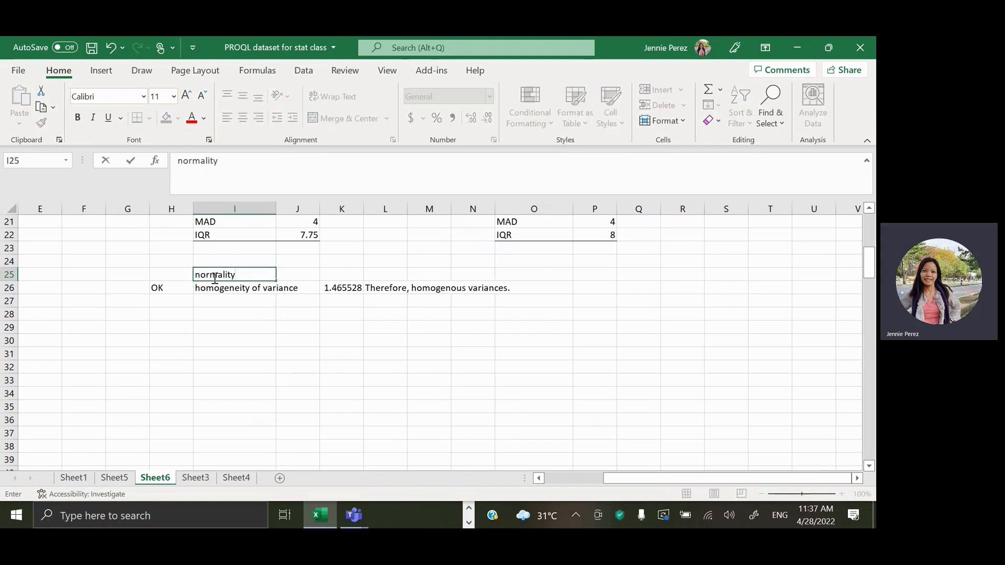
type("of distribution ")
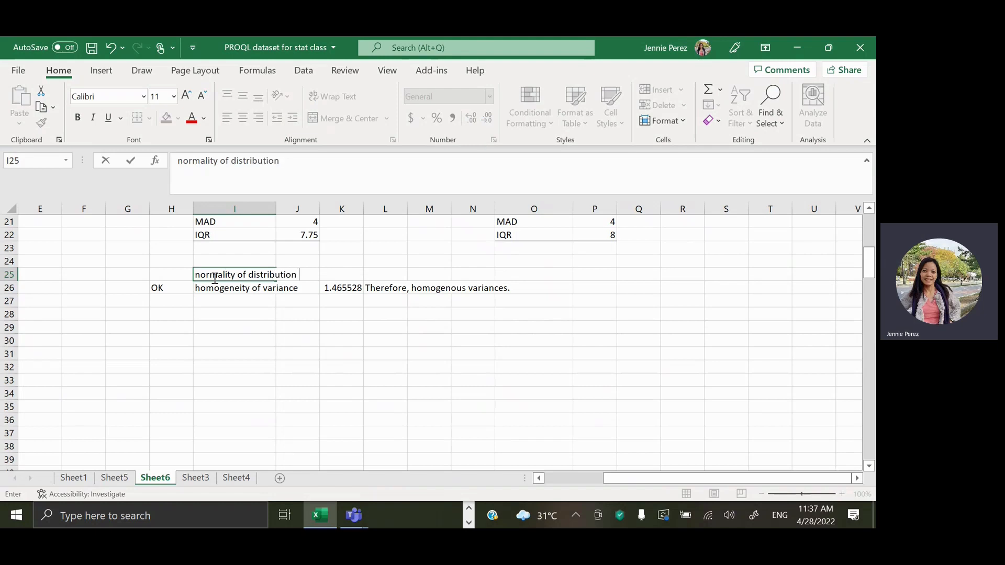
type("between groups")
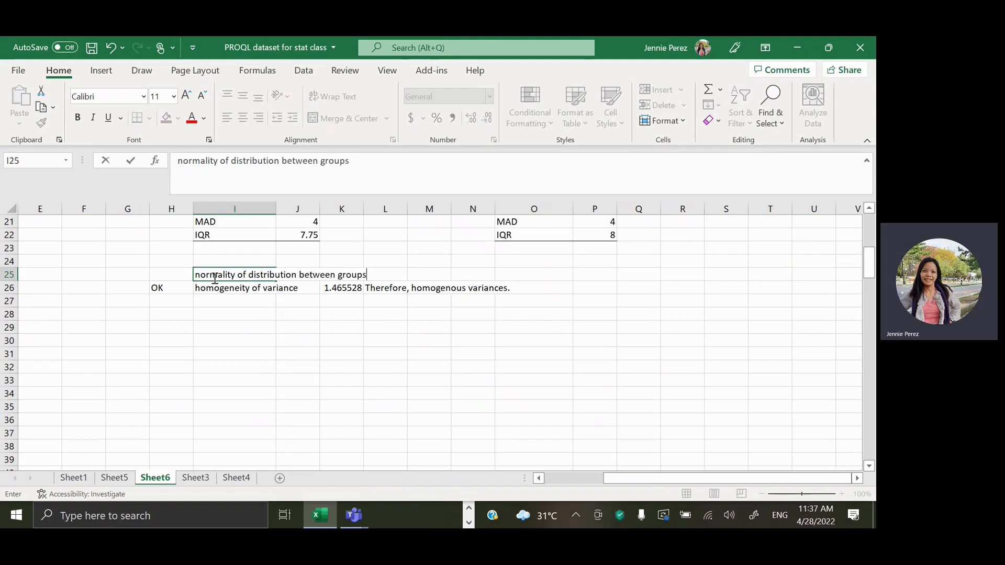
left_click(172, 278)
type("OK")
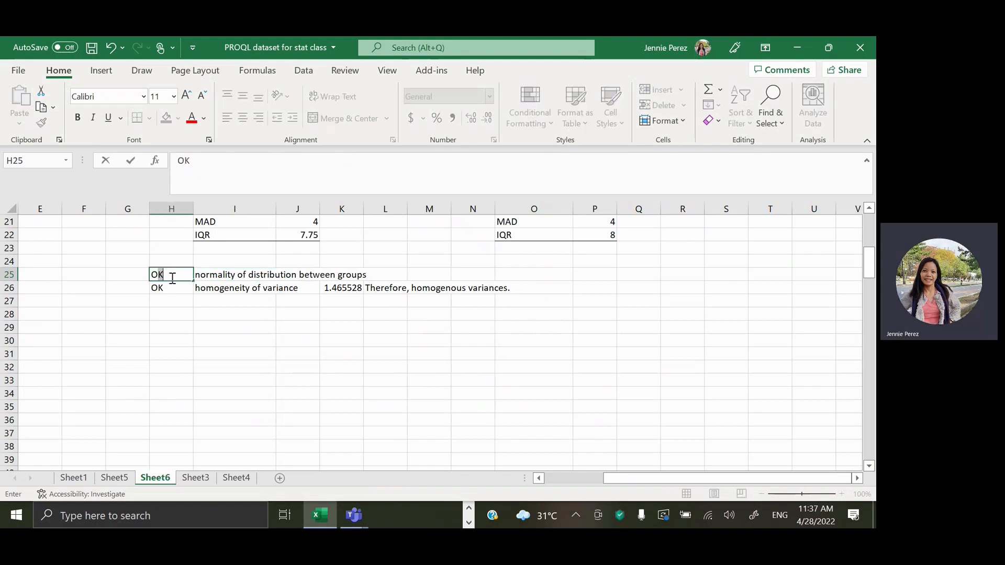
- Add the assumption "DV is continuous" in I24 and mark it "OK" in H24
left_click(221, 263)
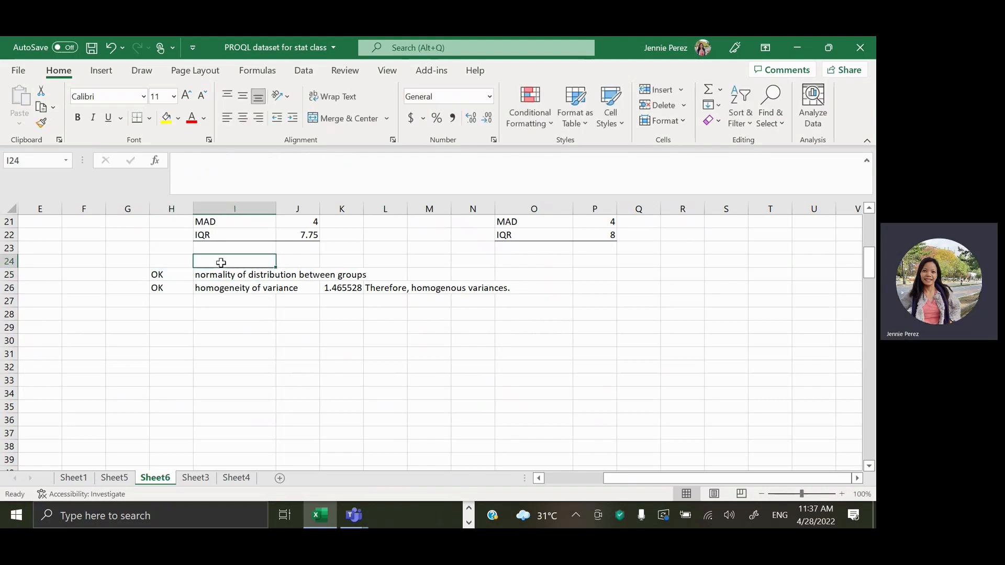
type("DV")
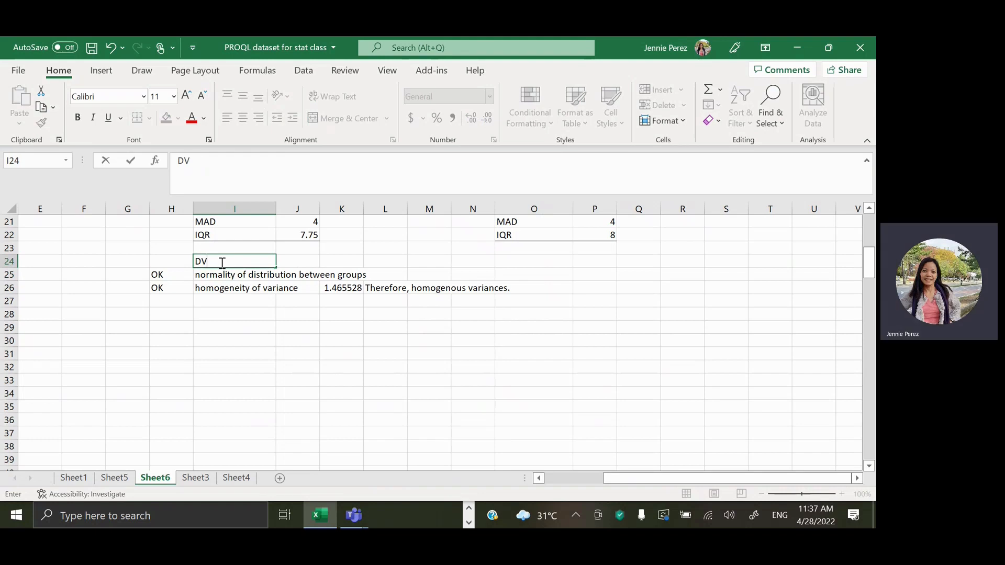
type(" is continuou")
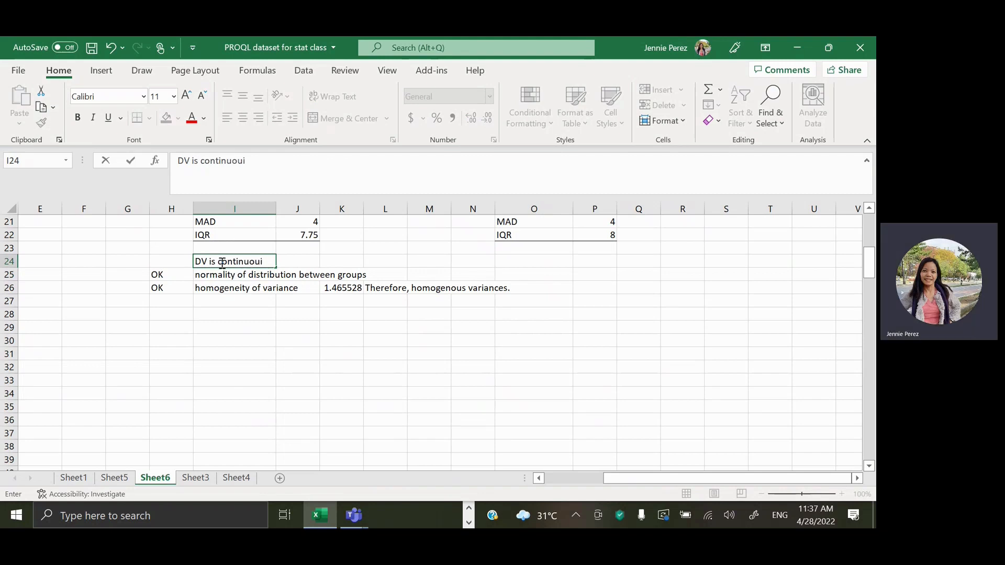
type("s")
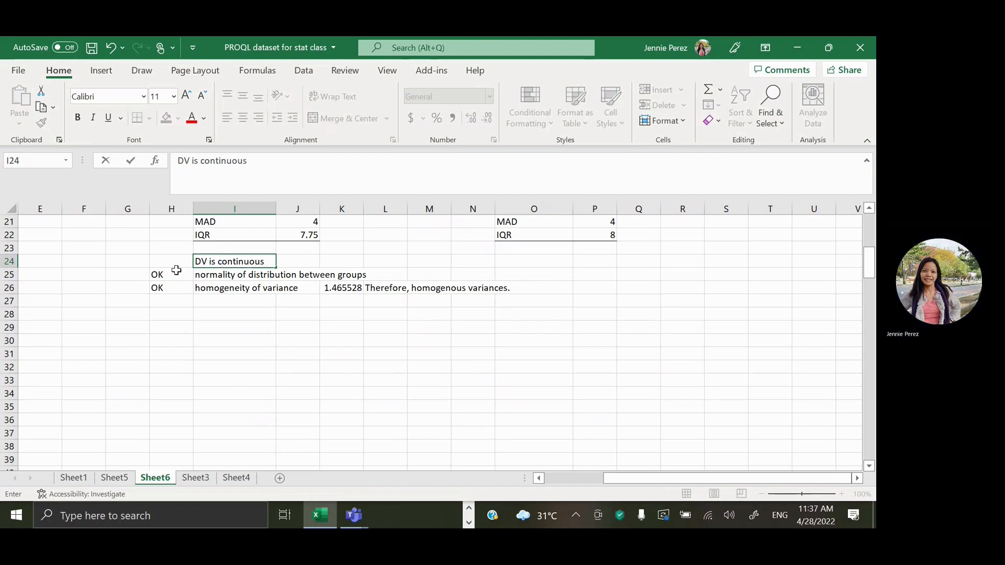
left_click(177, 263)
type("OK")
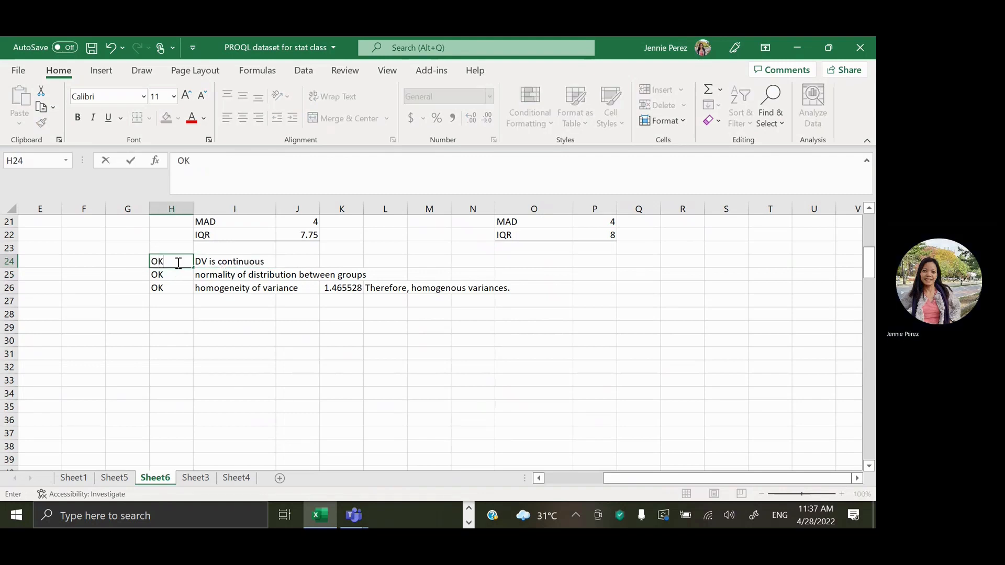
- Add the assumption "random" in I27, below homogeneity of variance, and mark it "OK" in H27
left_click(208, 302)
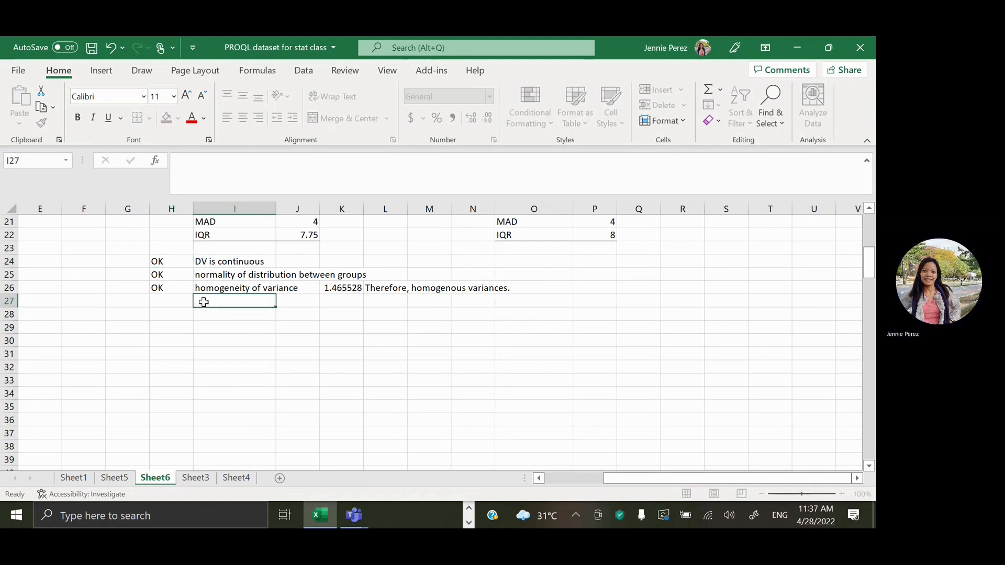
left_click(160, 304)
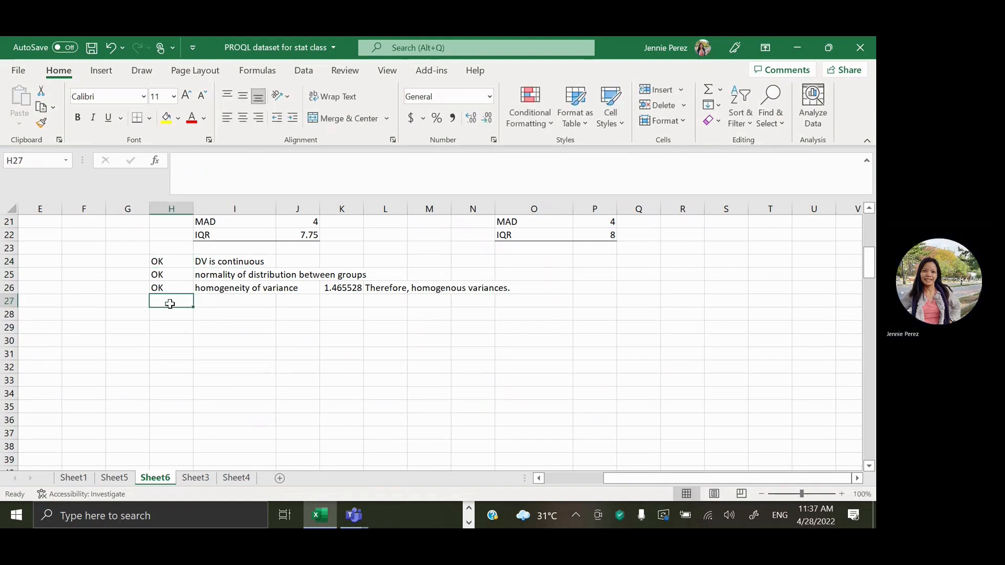
left_click(201, 300)
type("random")
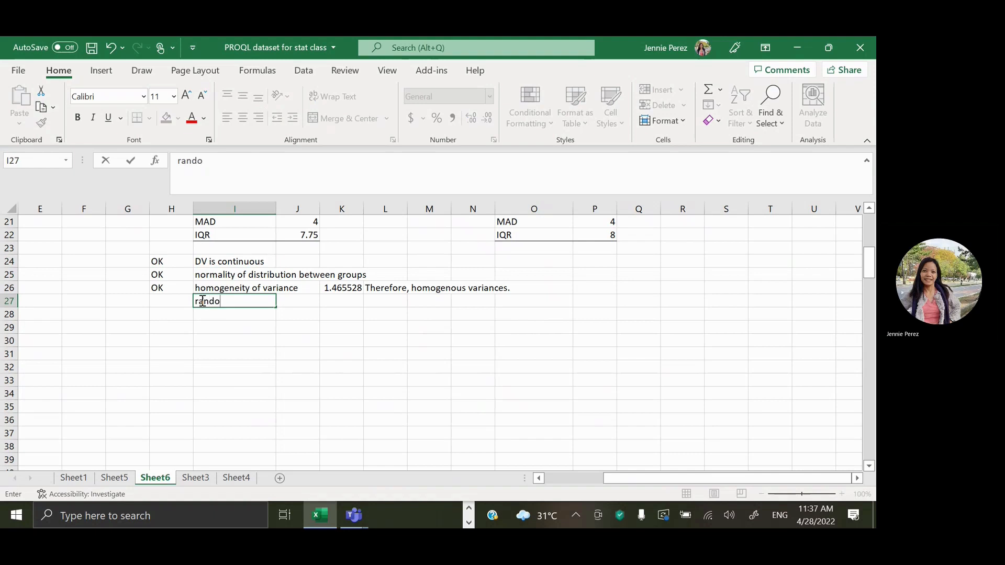
left_click(172, 303)
type("OK")
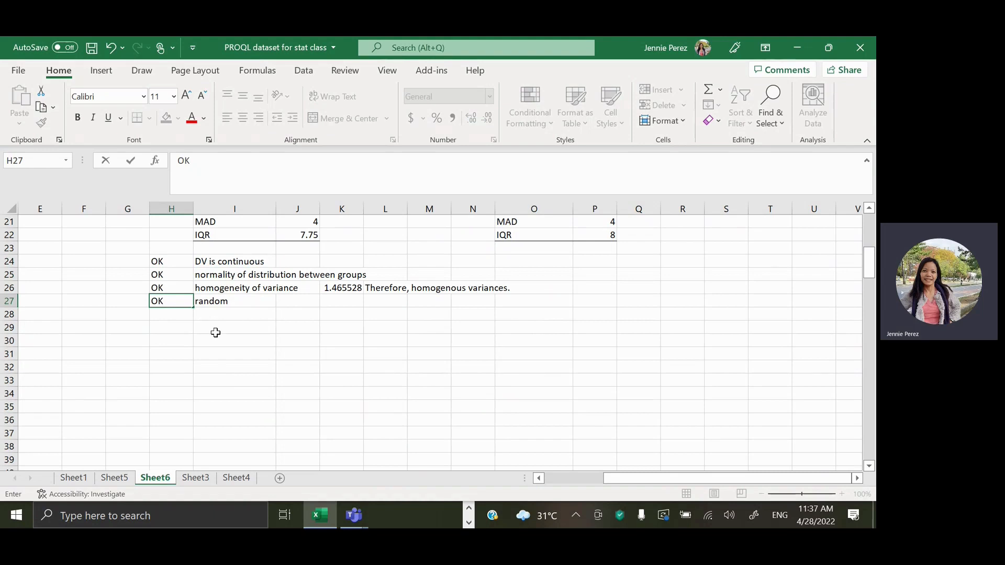
left_click(186, 338)
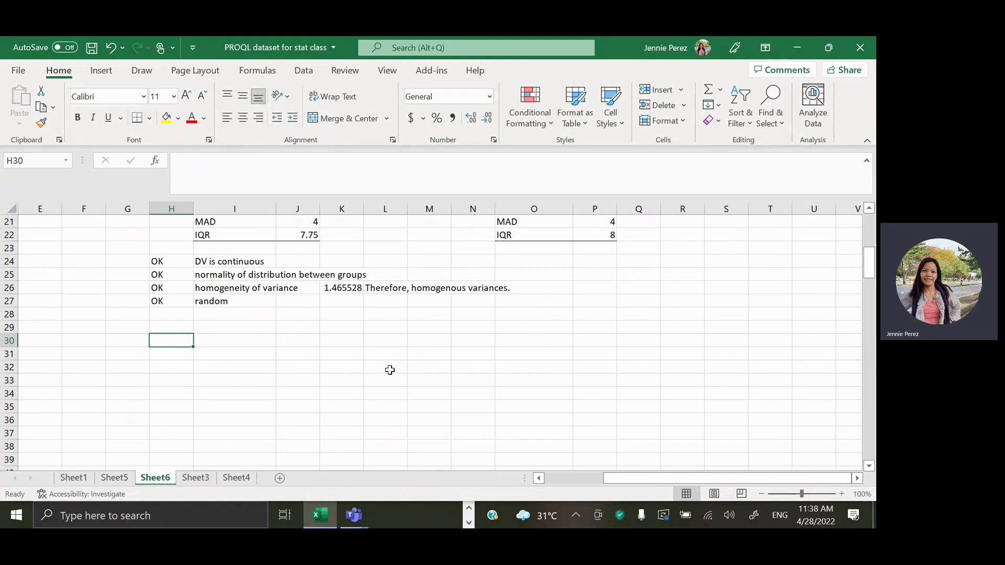
- Enter the null hypothesis "H0: There is no significant difference in burnout between the male and female respondents." in H30
type("H")
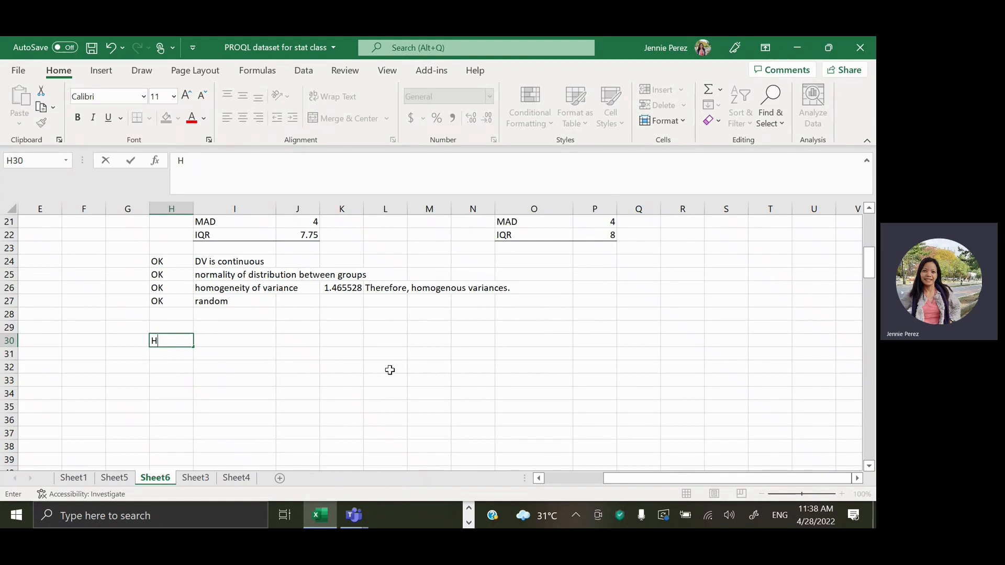
type("0")
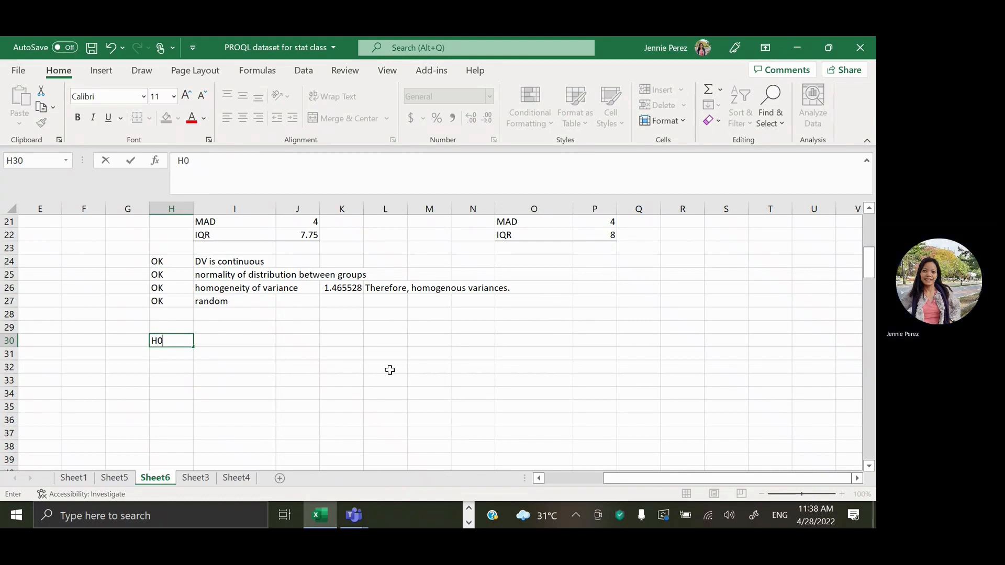
type(":  There is")
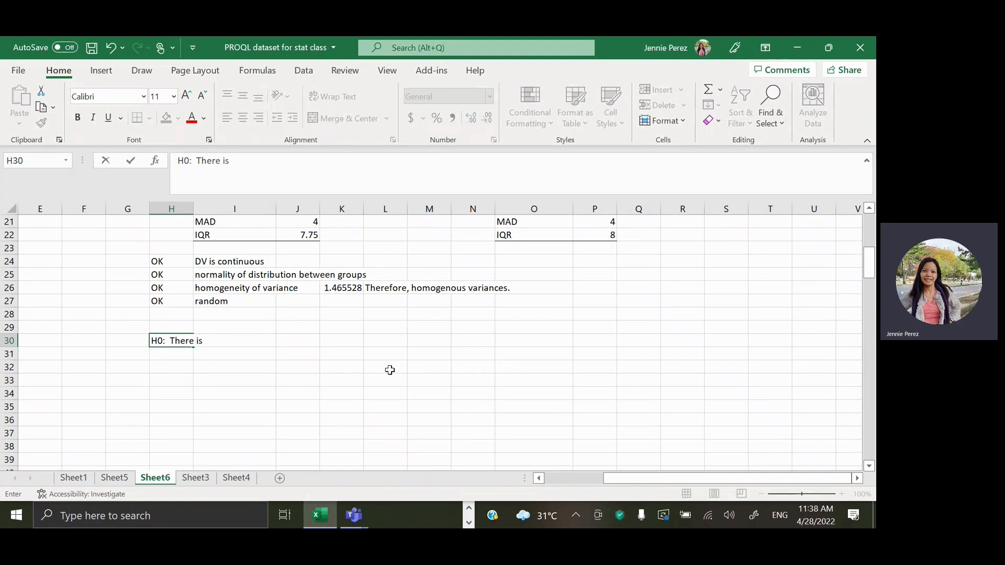
type(" no significant differen")
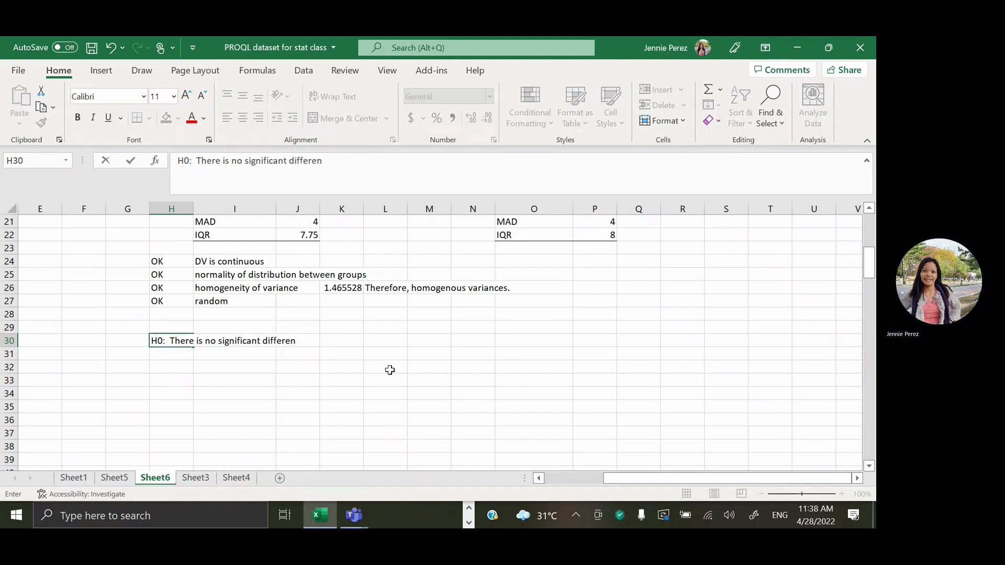
type("ce in burnout ")
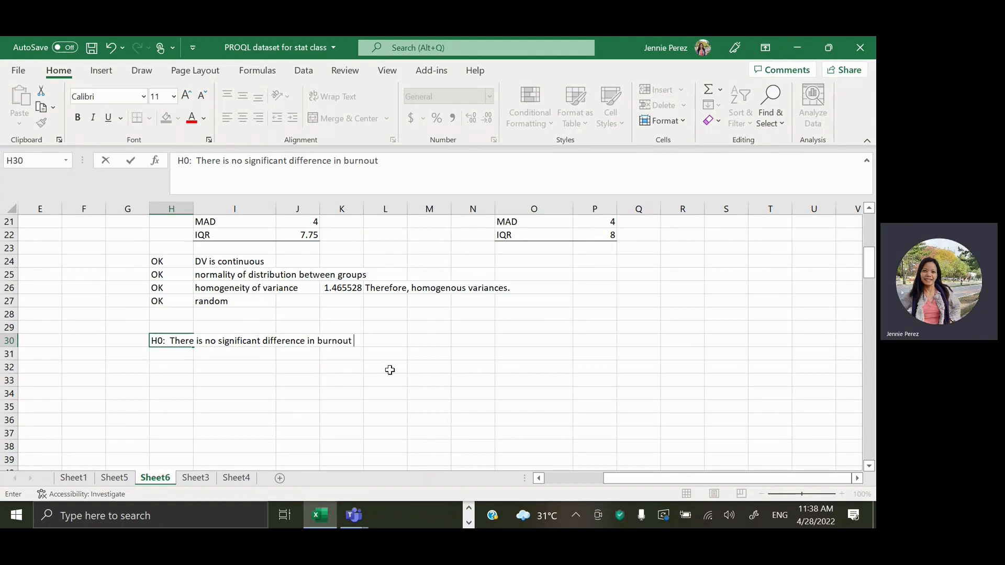
type("between the male")
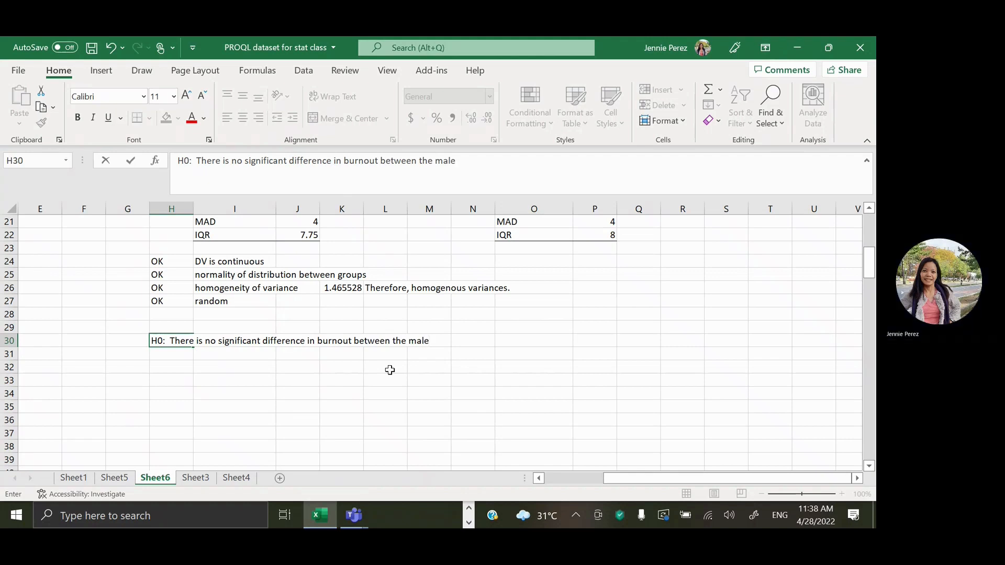
type(" and female")
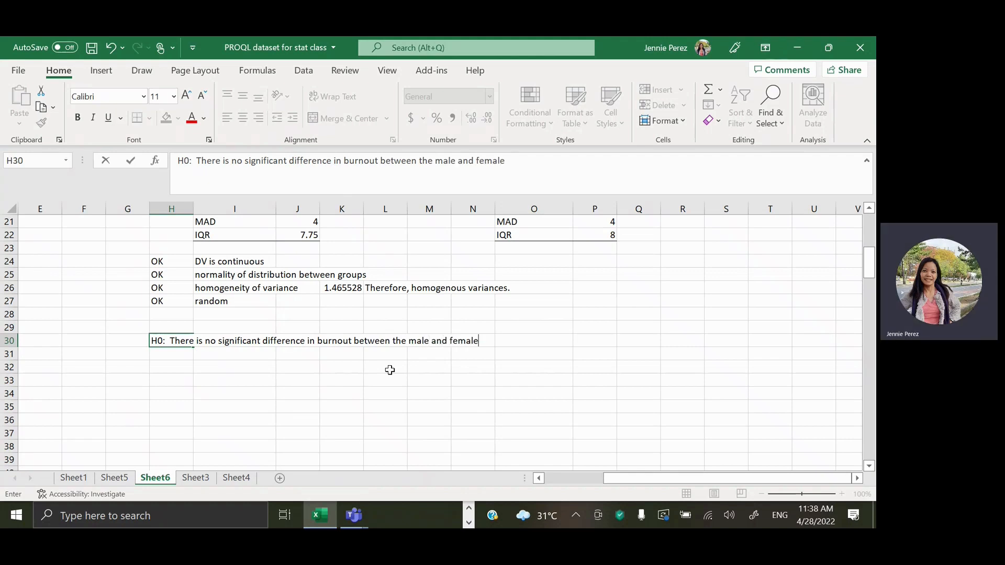
type(" respondents.")
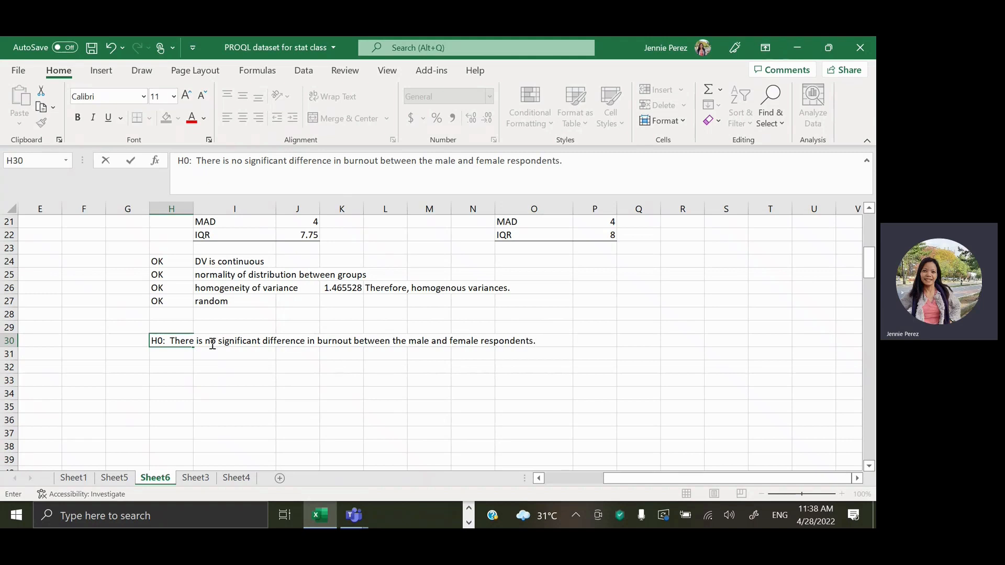
- Enter the alternative hypothesis "Ha: There is a significant difference in burnout between the male and female respondents." in H31
left_click(173, 353)
type("Ha")
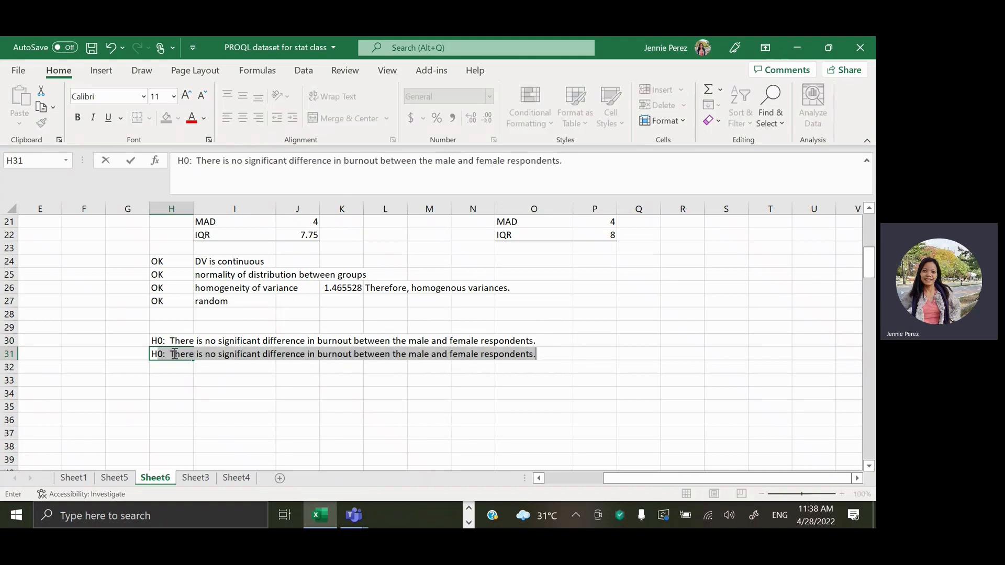
type(":  ")
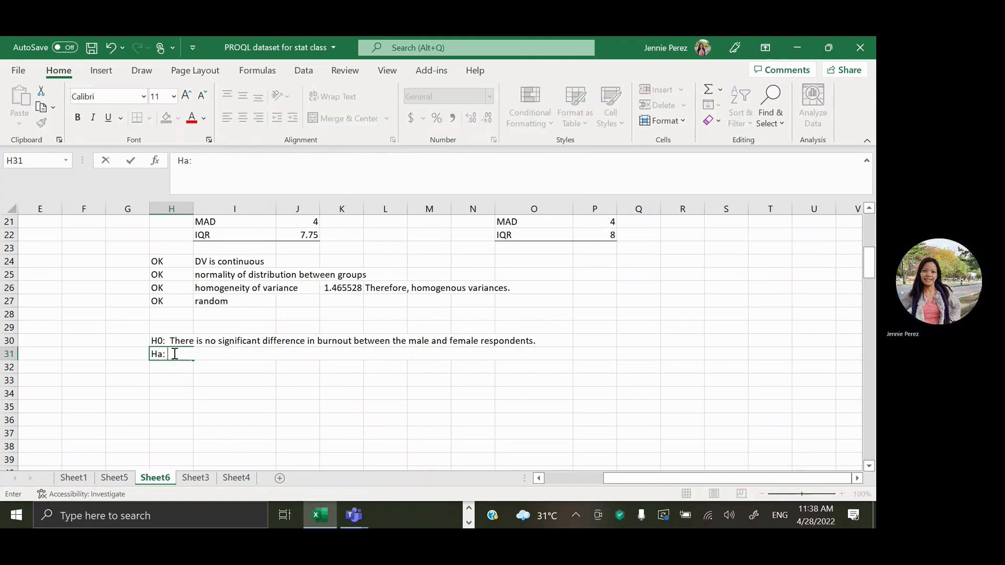
type("There ")
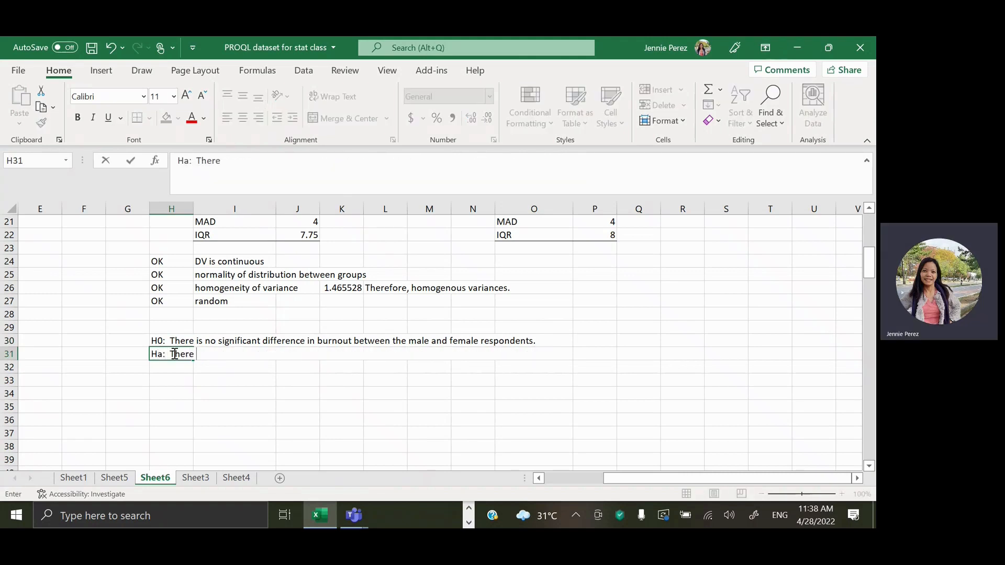
type("is a significant di")
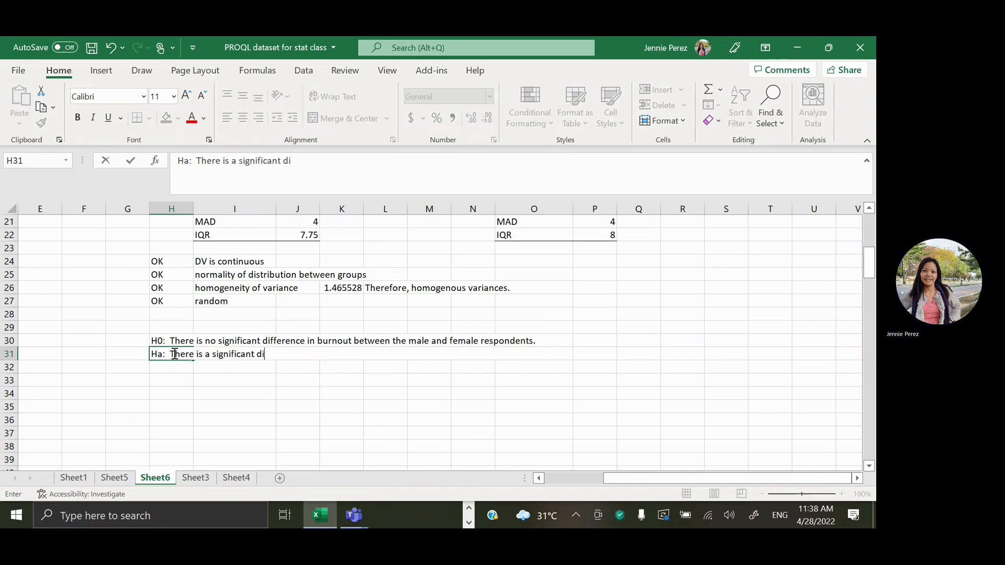
type("fference")
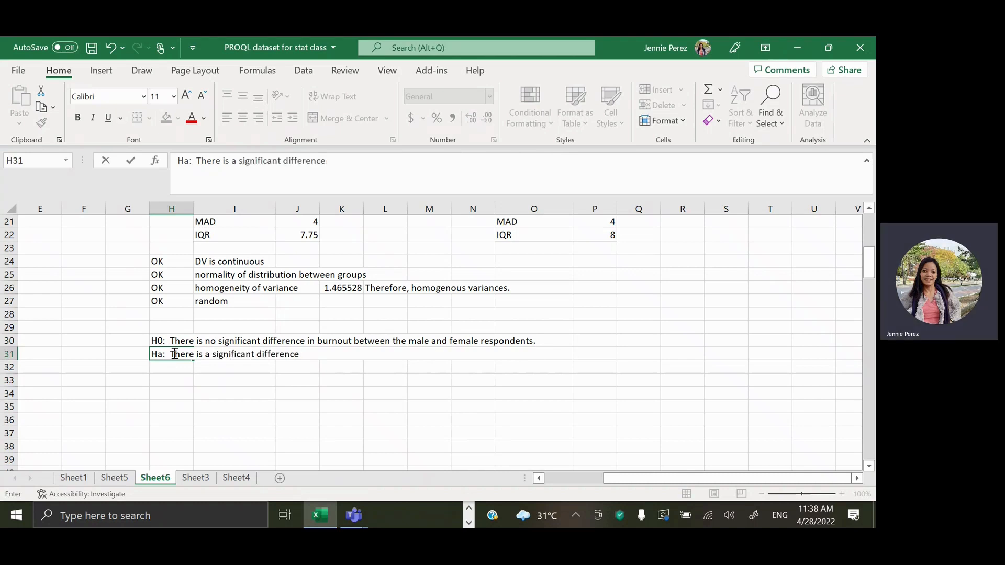
type(" in burnout betwe")
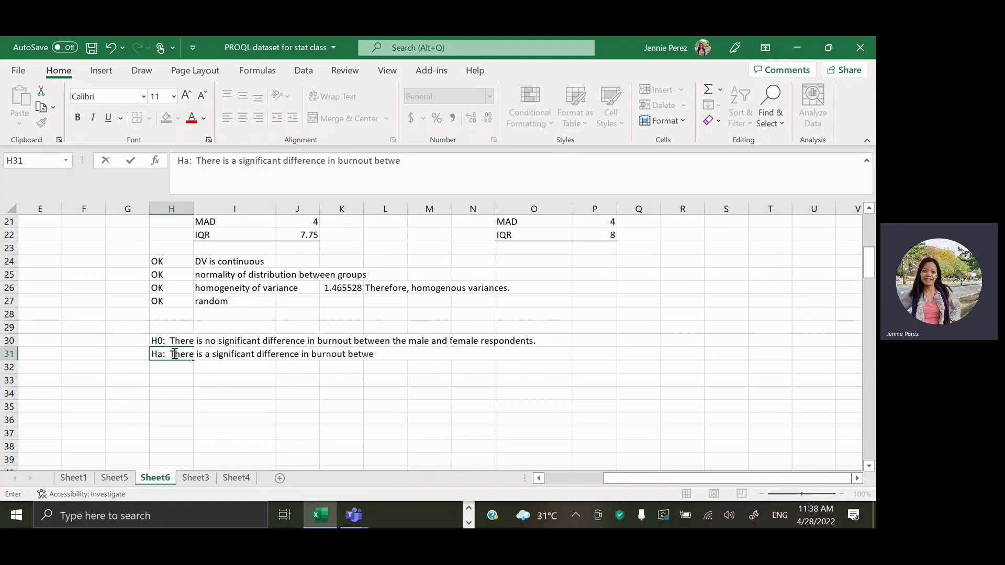
type("en the male and female ")
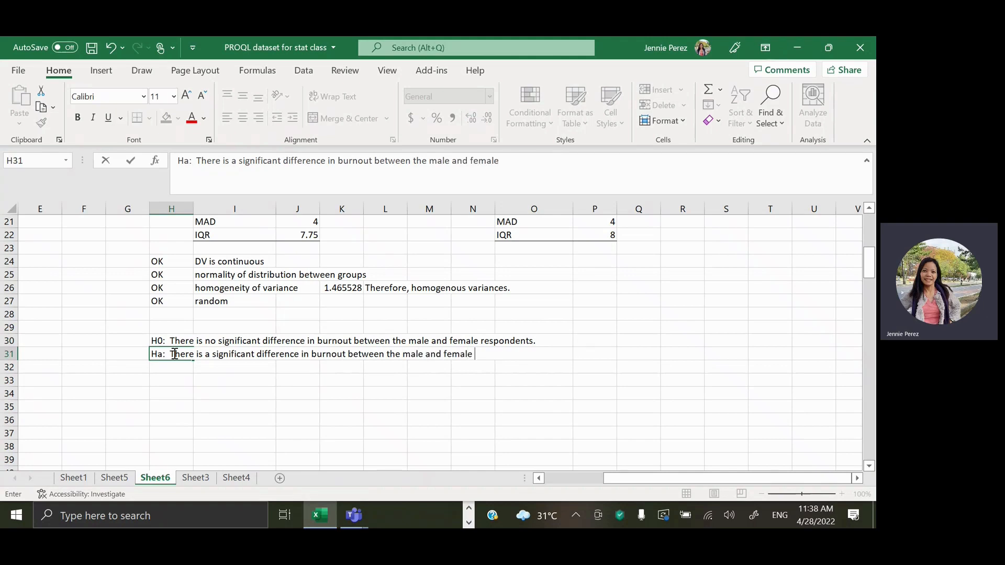
type("respondents")
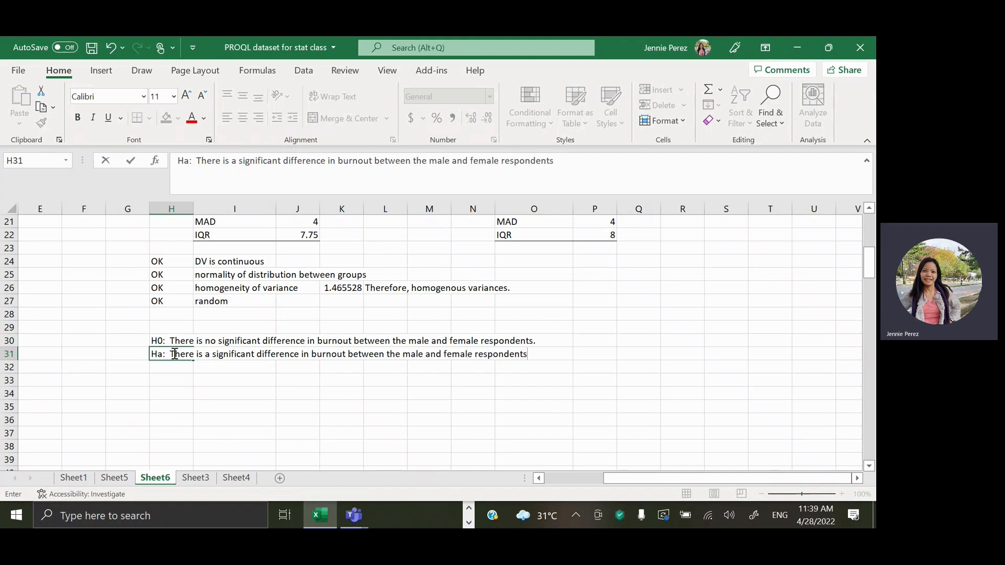
type(".")
- Start the Real Statistics T Test and Non-parametric Equivalents analysis with I33 as output cell, keeping the data columns unobstructed
left_click(217, 380)
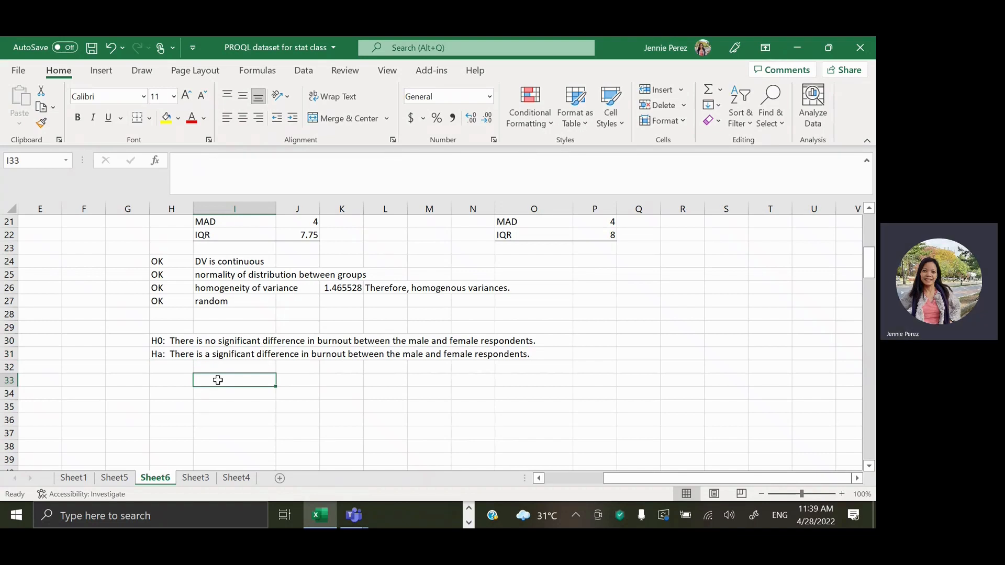
key("ctrl+m")
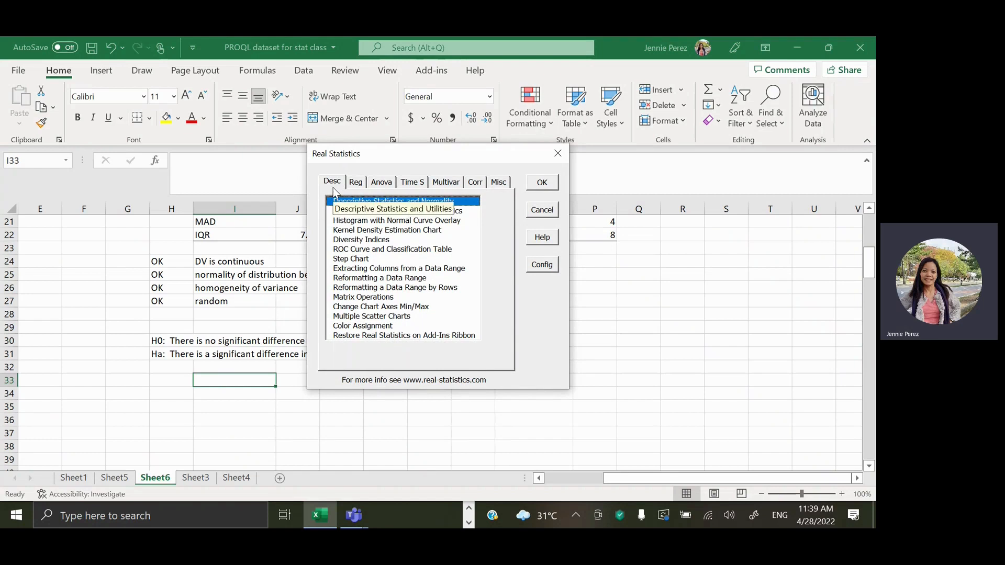
left_click(499, 183)
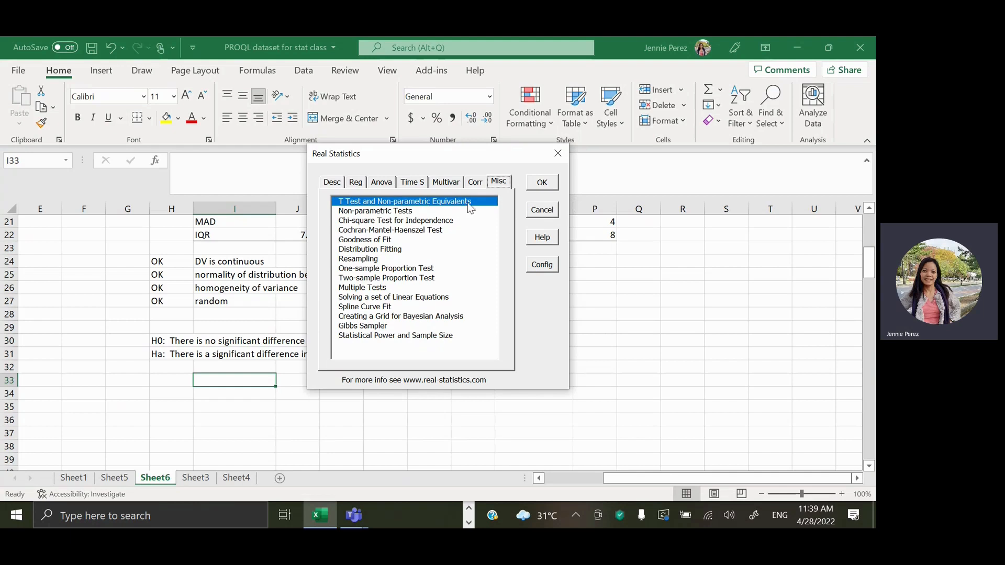
left_click(543, 182)
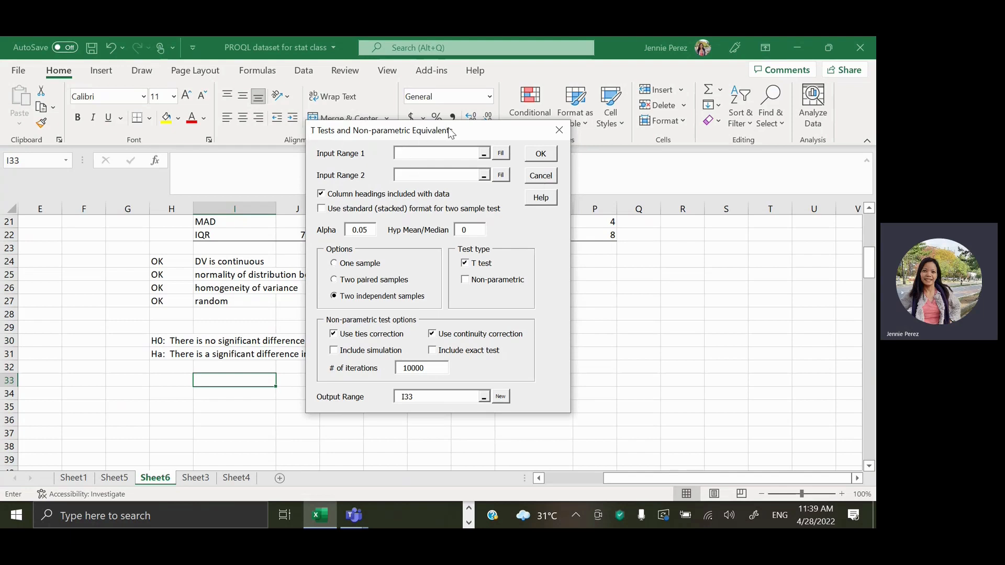
left_click_drag(448, 131, 656, 158)
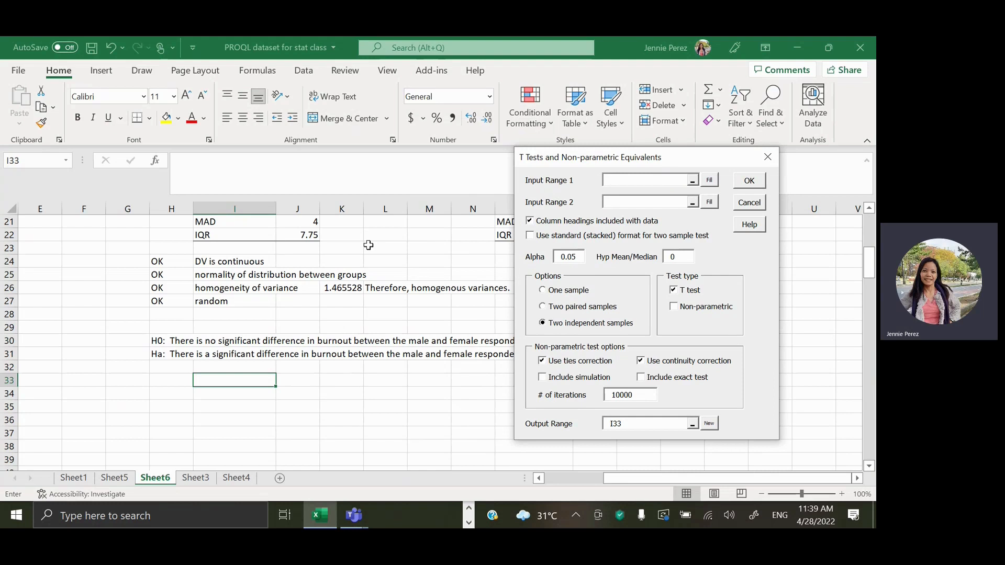
left_click(540, 479)
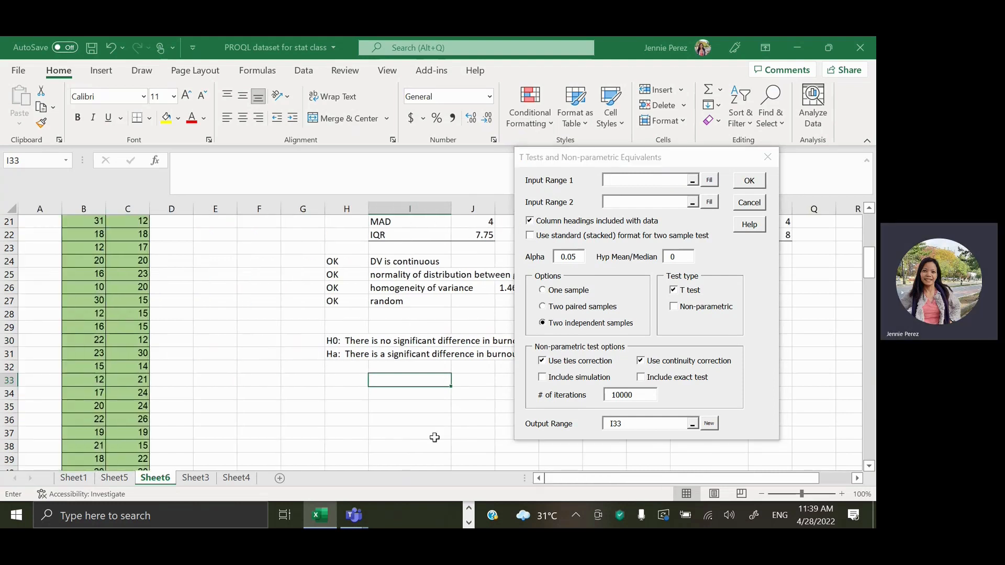
scroll(278, 314, "up", 1)
scroll(278, 314, "up", 6)
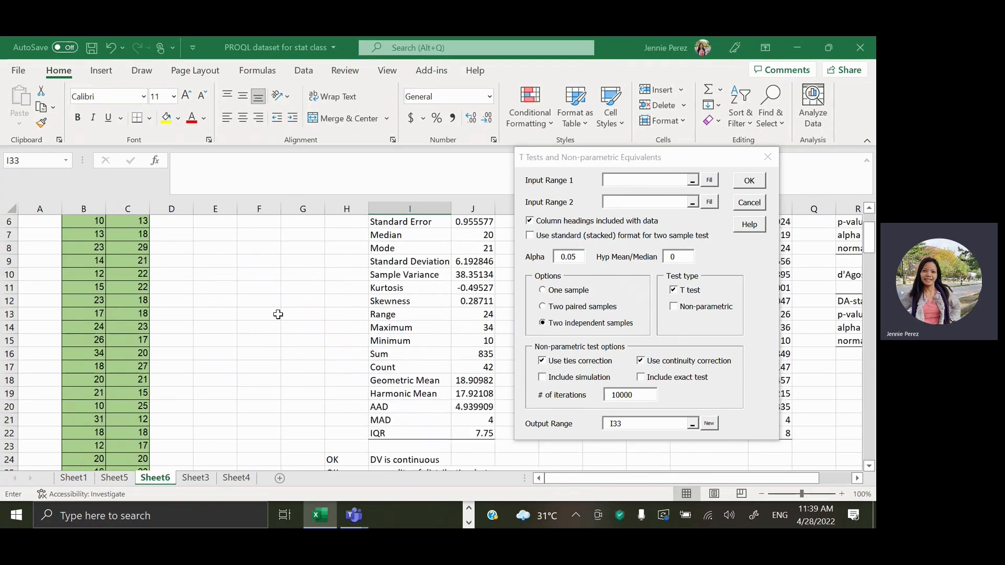
left_click(77, 236)
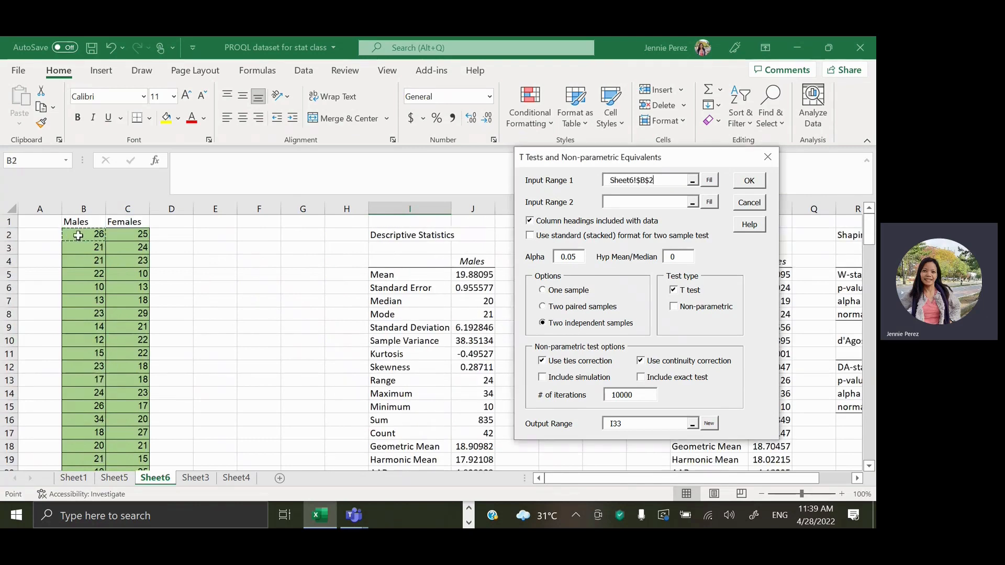
key("shift+Down")
key("shift+Down")
key("shift+Down")
key("shift+Down")
key("shift+Down")
key("shift+Down")
key("shift+Down")
key("shift+Down")
key("shift+Down")
key("shift+Down")
key("shift+Down")
key("shift+Down")
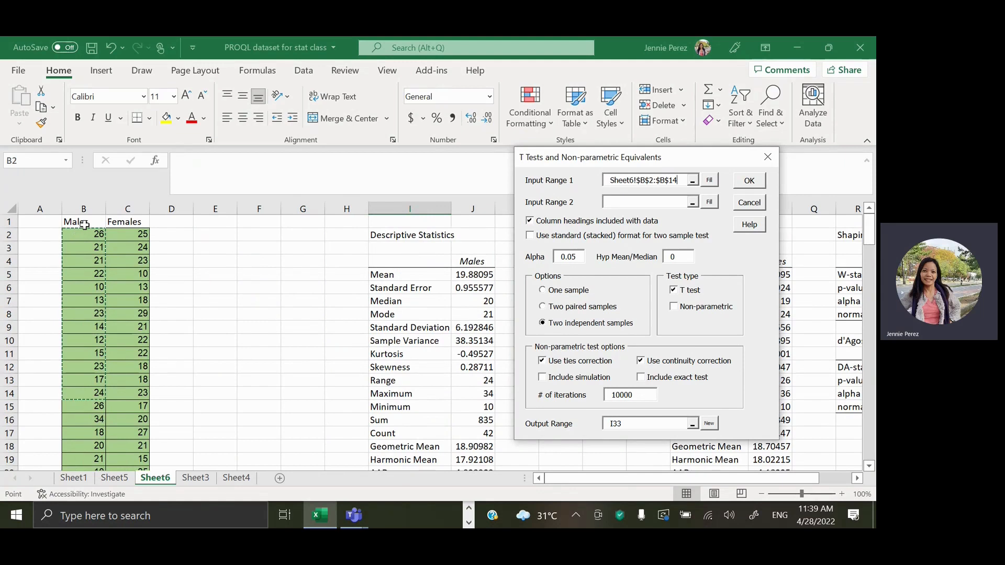
- Set Input Range 1 of the t test to the Males scores including the heading, B1:B43 on Sheet6
left_click(84, 225)
key("shift+Down")
key("shift+Down")
key("shift+Down")
key("shift+Down")
key("shift+Down")
key("shift+Down")
key("shift+Down")
key("shift+Down")
key("shift+Down")
key("shift+Down")
key("shift+Down")
key("shift+Down")
key("shift+Down")
key("shift+Down")
key("shift+Down")
key("shift+Down")
key("shift+Down")
key("shift+Down")
key("shift+Down")
key("shift+Down")
key("shift+Down")
key("shift+Down")
key("shift+Down")
key("shift+Down")
key("shift+Down")
key("shift+Down")
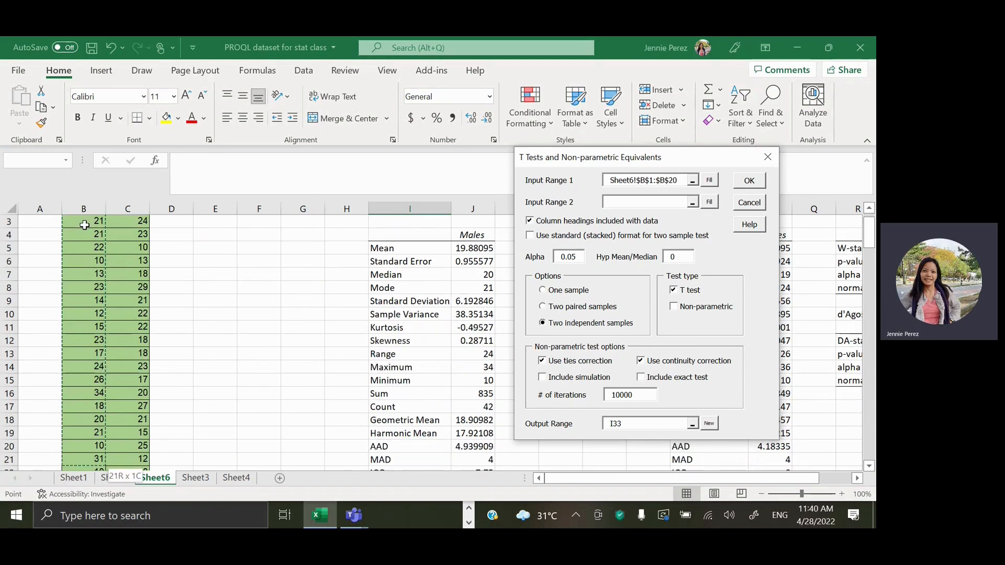
key("shift+Down")
key("shift+Down")
key("shift+Down")
key("shift+Down")
key("shift+Down")
key("shift+Down")
key("shift+Down")
key("shift+Down")
key("shift+Down")
key("shift+Down")
key("shift+Down")
key("shift+Down")
key("shift+Down")
key("shift+Down")
key("shift+Down")
key("shift+Down")
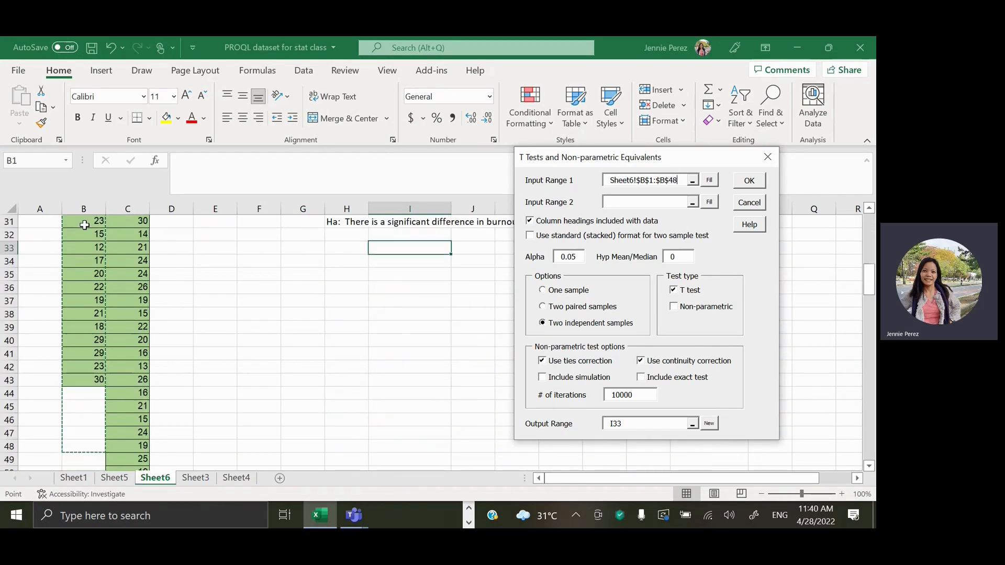
key("shift+Up")
key("shift+Up")
key("shift+Up")
key("shift+Up")
- Set Input Range 2 of the t test to the Females scores including the heading, C1:C148 on Sheet6
left_click(636, 205)
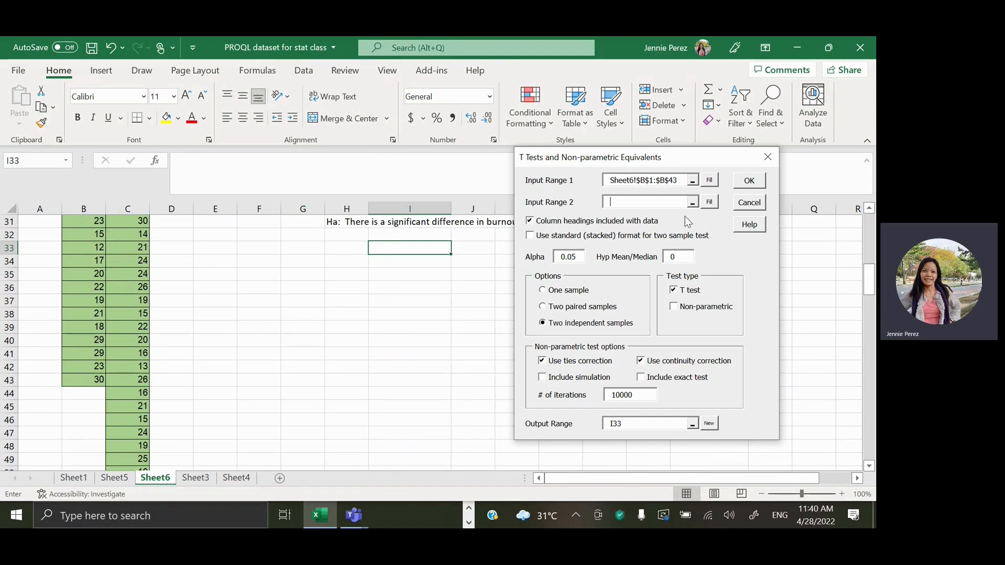
left_click(870, 241)
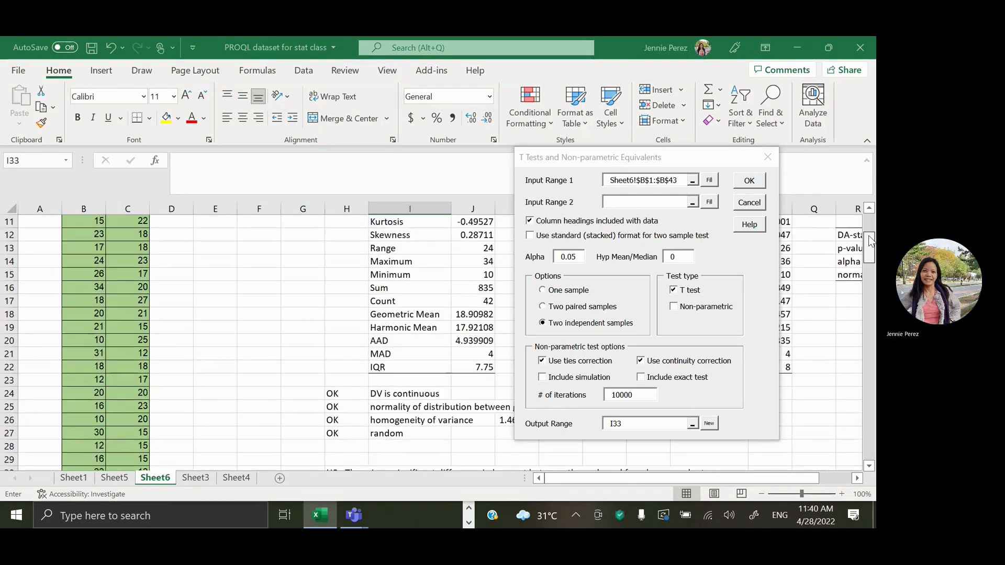
left_click_drag(870, 241, 873, 224)
left_click(138, 224)
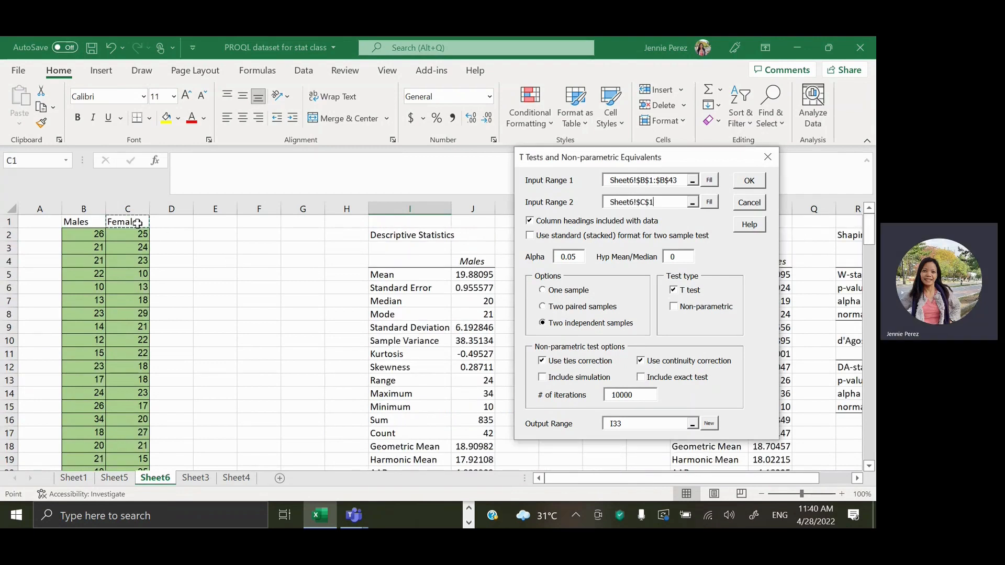
key("shift+Down")
key("shift+Down")
key("shift+Down")
key("shift+Down")
key("shift+Down")
key("shift+Down")
key("shift+Down")
key("shift+Down")
key("shift+Down")
key("shift+Down")
key("shift+Down")
key("shift+Down")
key("shift+Down")
key("shift+Down")
key("shift+Down")
key("shift+Down")
key("shift+Down")
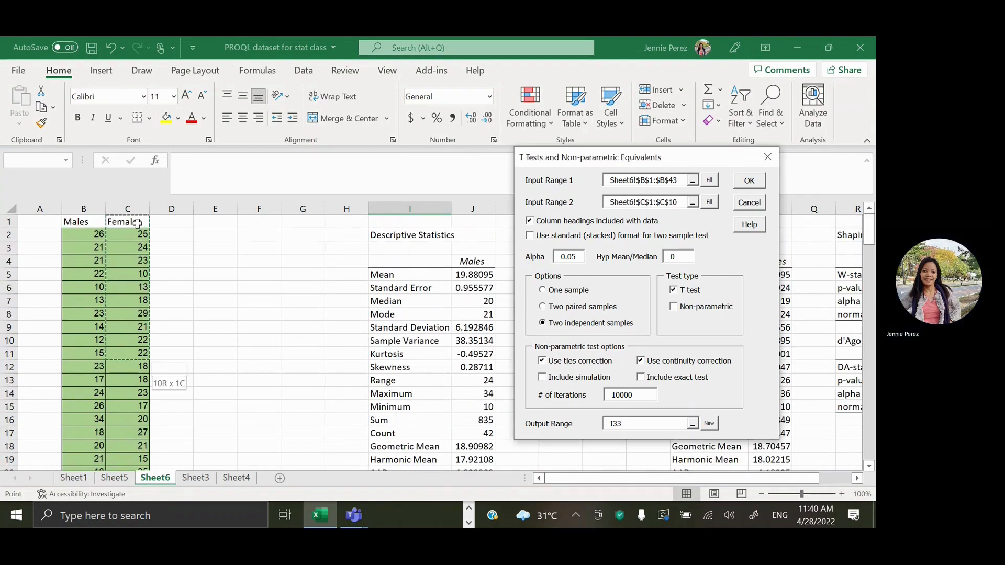
key("shift+Down")
key("shift+Down")
key("shift+Down")
key("shift+Down")
key("shift+Down")
key("shift+Down")
key("shift+Down")
key("shift+Down")
key("shift+Down")
key("shift+Down")
key("shift+Down")
key("shift+Down")
key("shift+Down")
key("shift+Down")
key("shift+Down")
key("shift+Down")
key("shift+Down")
key("shift+Down")
key("shift+Down")
key("shift+Down")
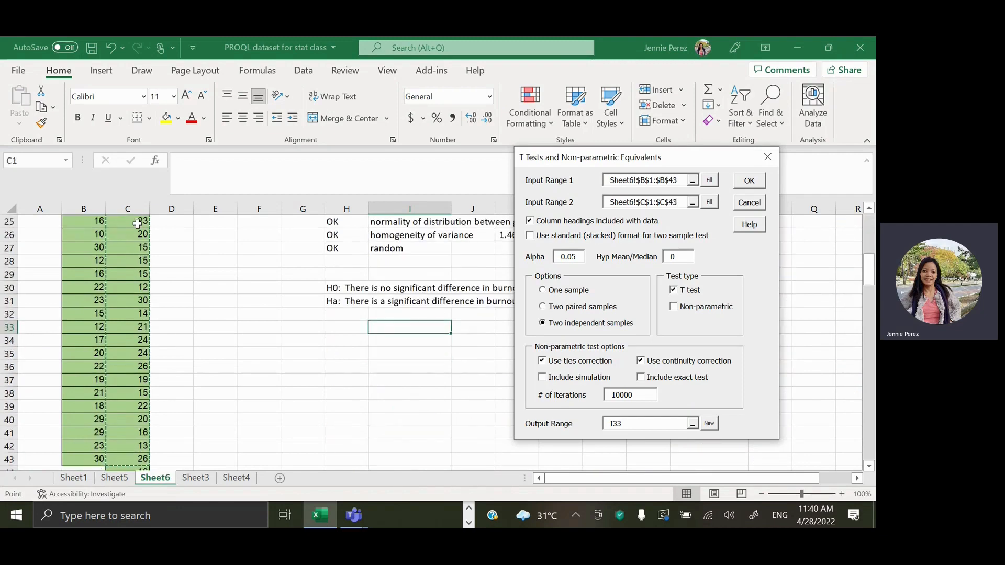
key("shift+Down")
key("shift+Down")
key("shift+Down")
key("shift+Down")
key("shift+Down")
key("shift+Down")
key("shift+Down")
key("shift+Down")
key("shift+Down")
key("shift+Down")
key("shift+Down")
key("shift+Down")
key("shift+Down")
key("shift+Down")
key("shift+Down")
key("shift+Down")
key("shift+Down")
key("shift+Down")
key("shift+Down")
key("shift+Down")
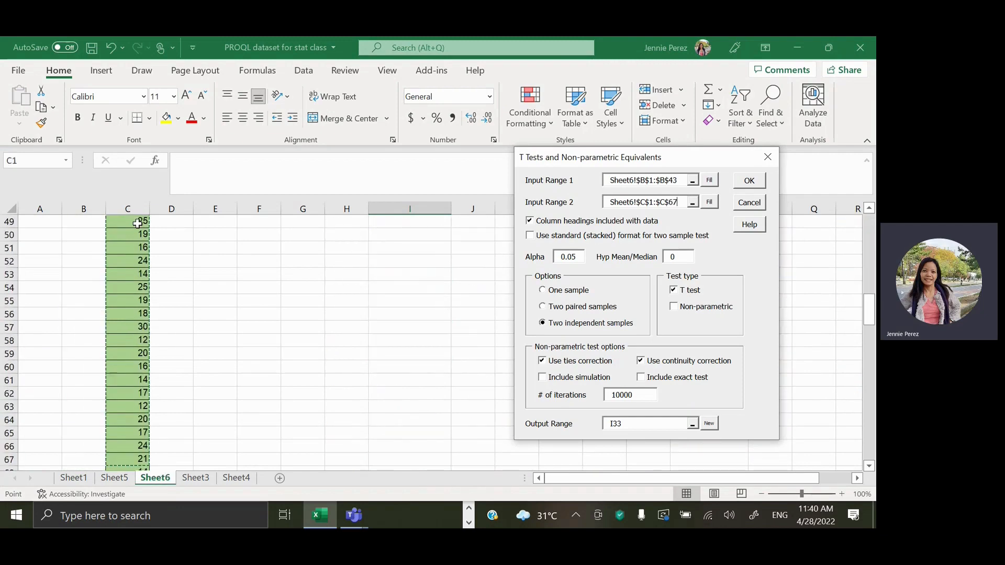
key("shift+Down")
key("shift+Down")
key("shift+Down")
key("shift+Down")
key("shift+Down")
key("shift+Down")
key("shift+Down")
key("shift+Down")
key("shift+Down")
key("shift+Down")
key("shift+Down")
key("shift+Down")
key("shift+Down")
key("shift+Down")
key("shift+Down")
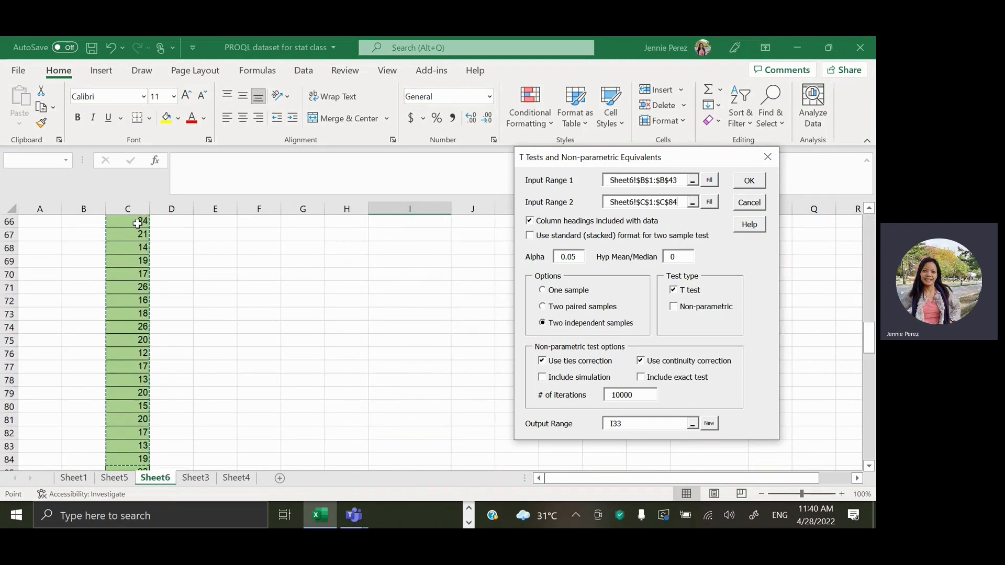
key("shift+Down")
key("shift+Down")
key("shift+Down")
key("shift+Down")
key("shift+Down")
key("shift+Down")
key("shift+Down")
key("shift+Down")
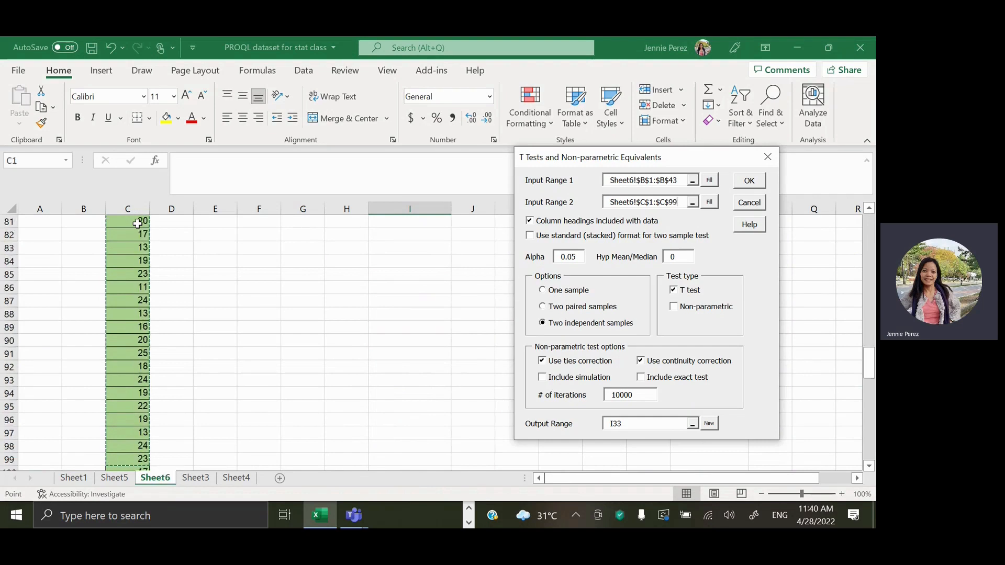
key("shift+Down")
key("shift+Down")
key("shift+Down")
key("shift+Down")
key("shift+Down")
key("shift+Down")
key("shift+Down")
key("shift+Down")
key("shift+Down")
key("shift+Down")
key("shift+Down")
key("shift+Down")
key("shift+Down")
key("shift+Down")
key("shift+Down")
key("shift+Down")
key("shift+Down")
key("shift+Down")
key("shift+Down")
key("shift+Down")
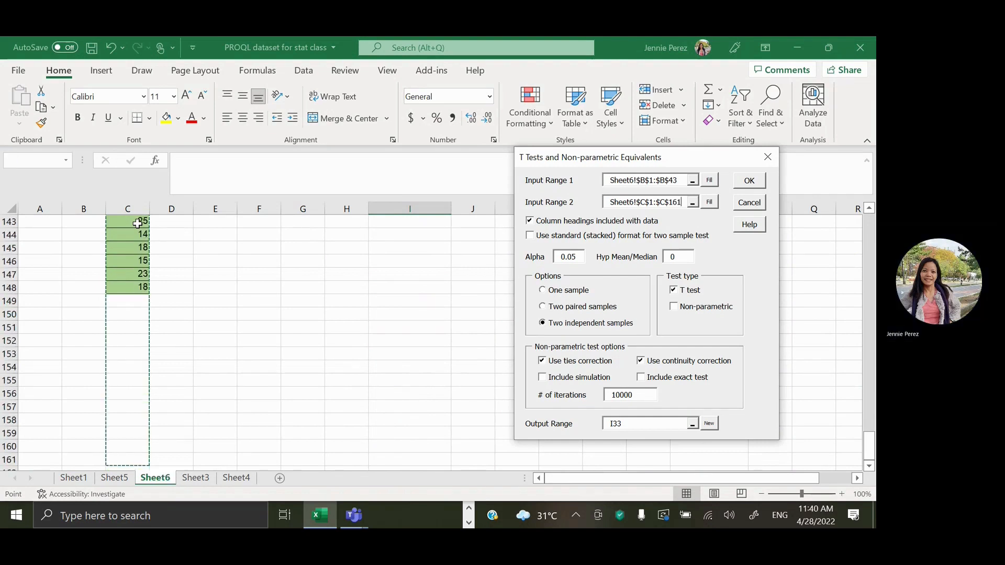
key("shift+Up")
key("shift+Up")
key("shift+Up")
key("shift+Up")
key("shift+Up")
key("shift+Up")
key("shift+Up")
key("shift+Up")
key("shift+Up")
key("shift+Up")
key("shift+Up")
key("shift+Up")
key("shift+Up")
key("shift+Up")
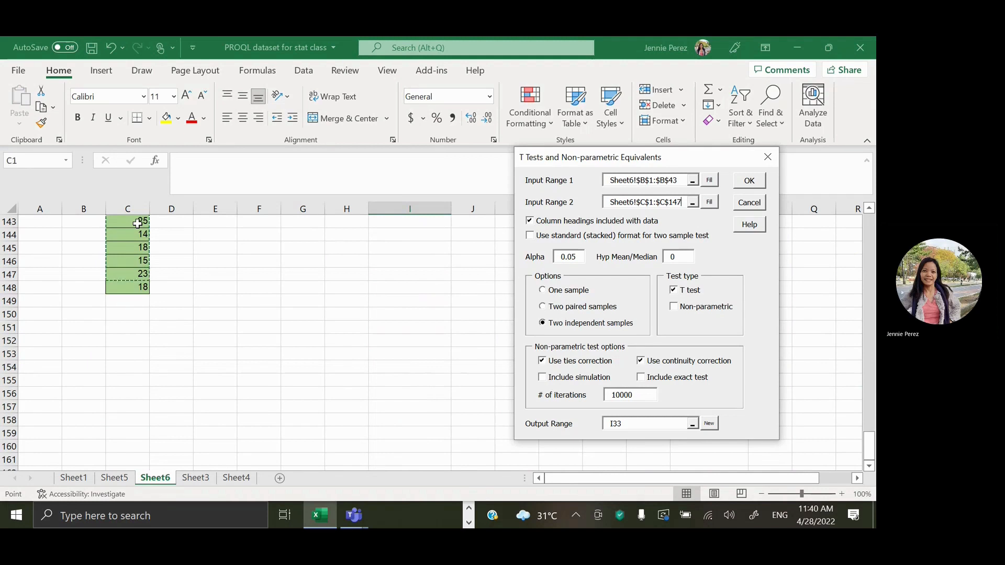
key("shift+Down")
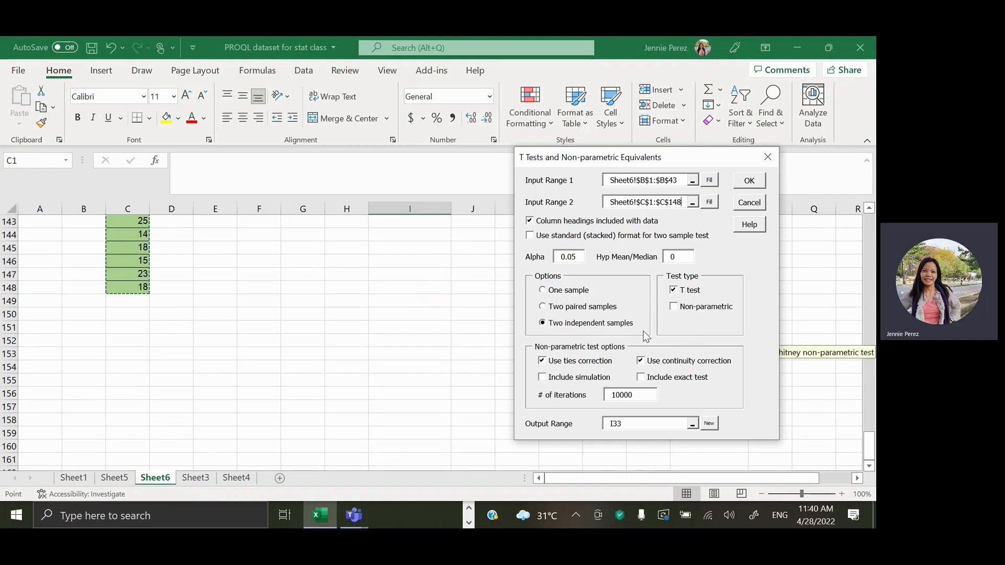
- Change the output range to U3 on Sheet6 and run the two-independent-samples t test
left_click(635, 421)
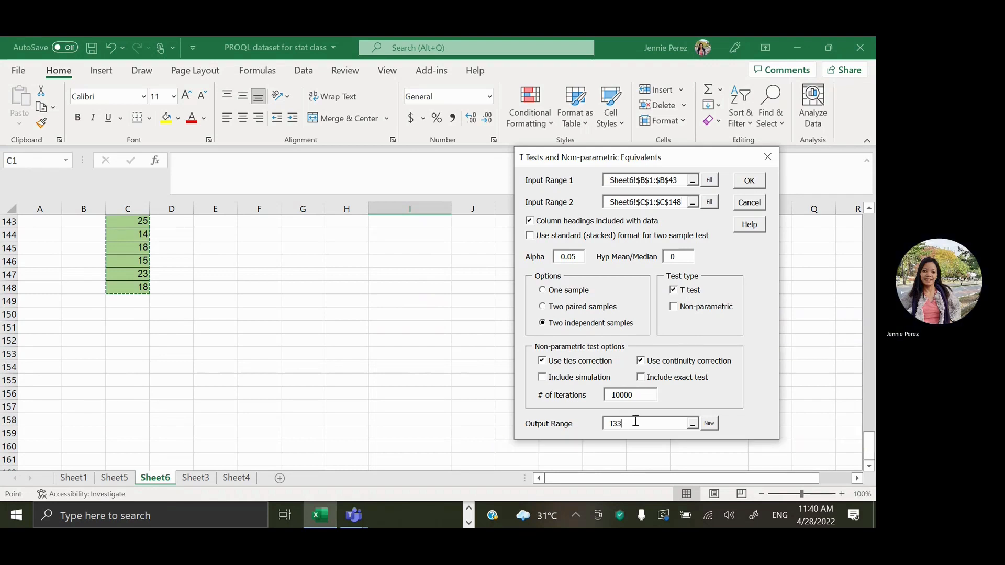
key("BackSpace")
key("BackSpace")
key("BackSpace")
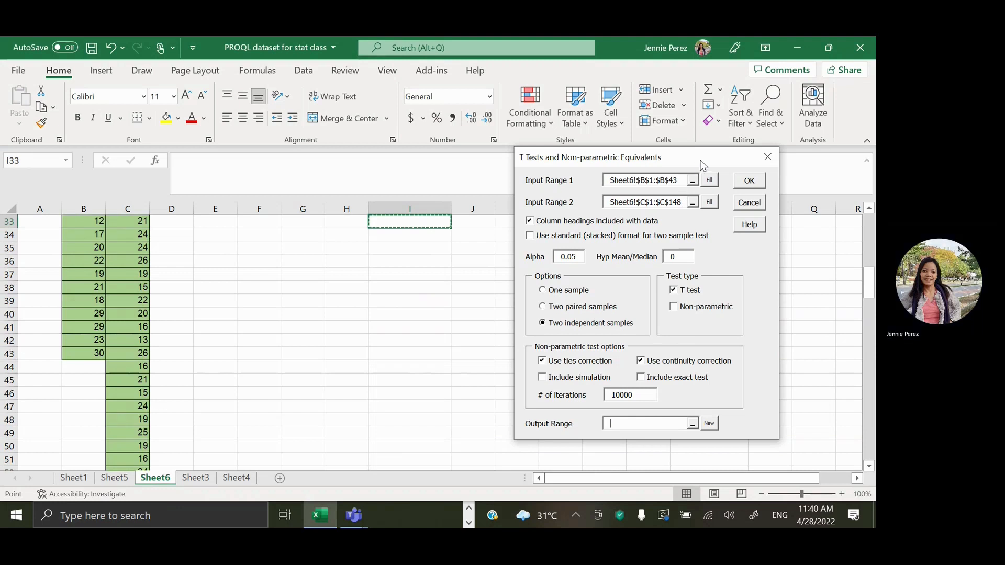
left_click_drag(700, 160, 294, 178)
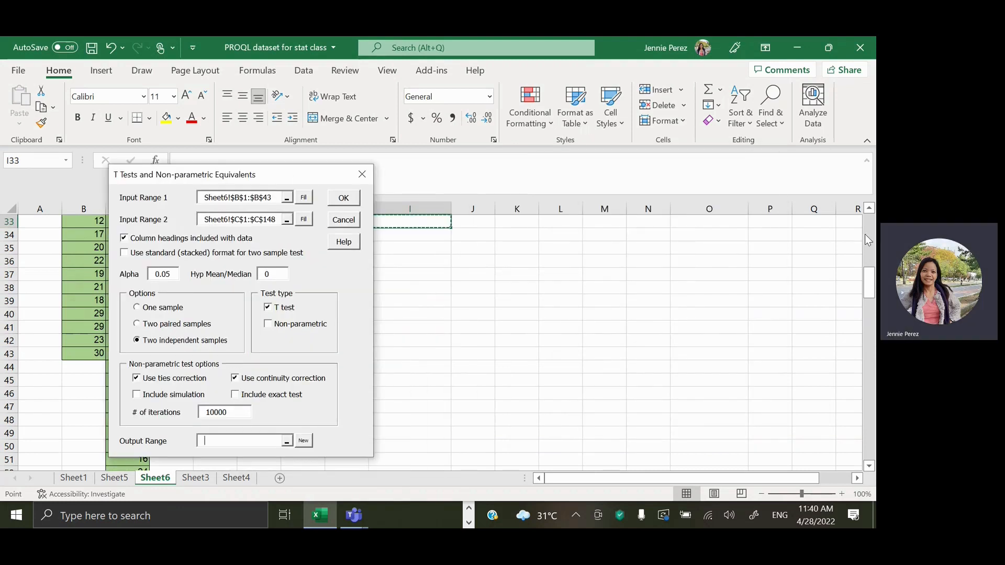
scroll(872, 232, "up", 10)
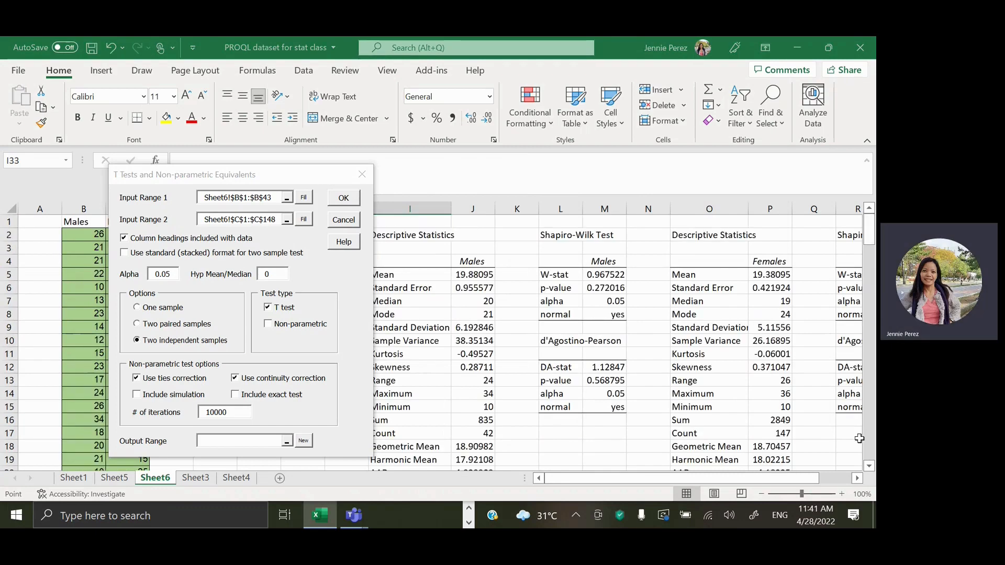
left_click(857, 478)
left_click(858, 478)
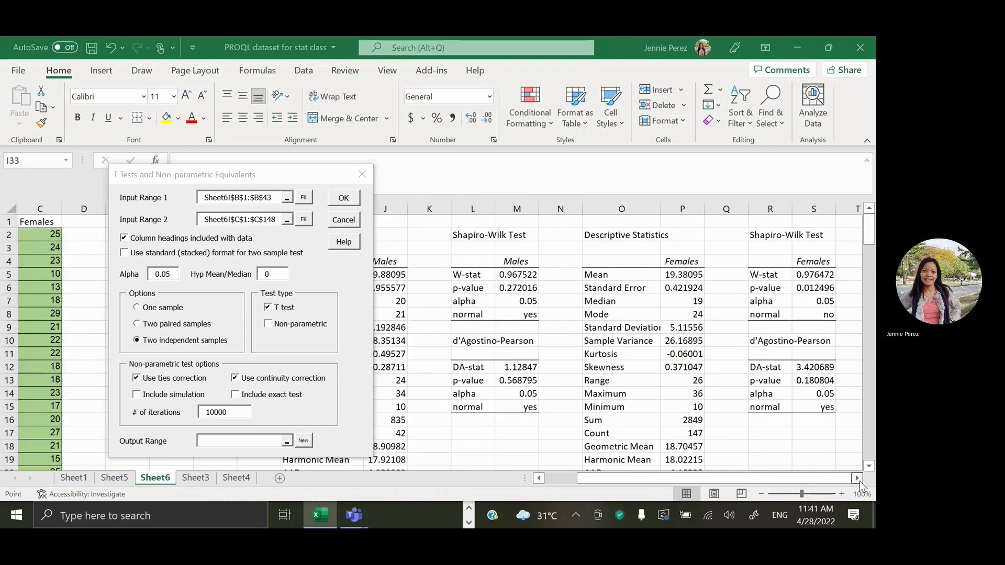
left_click(857, 478)
left_click(859, 481)
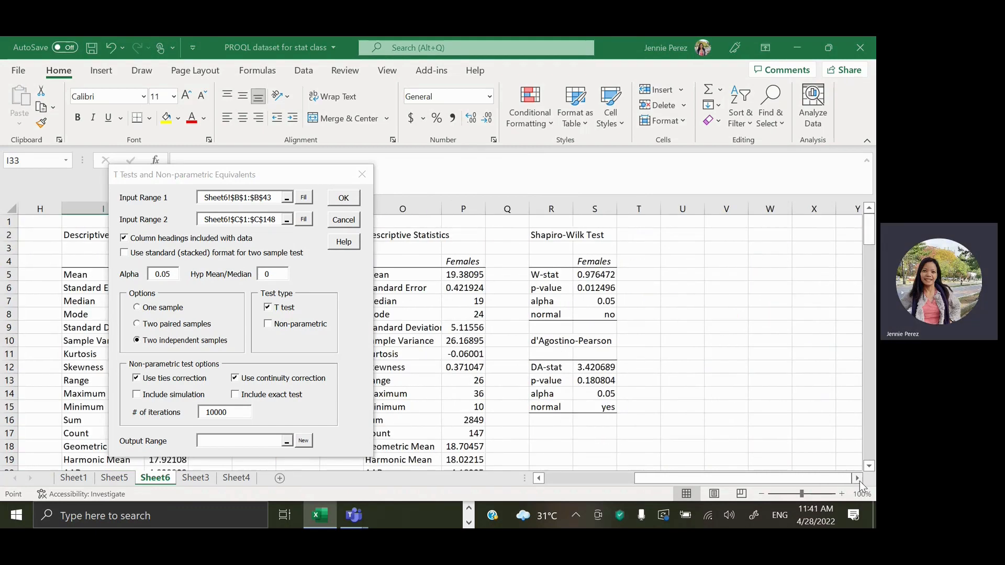
left_click(679, 250)
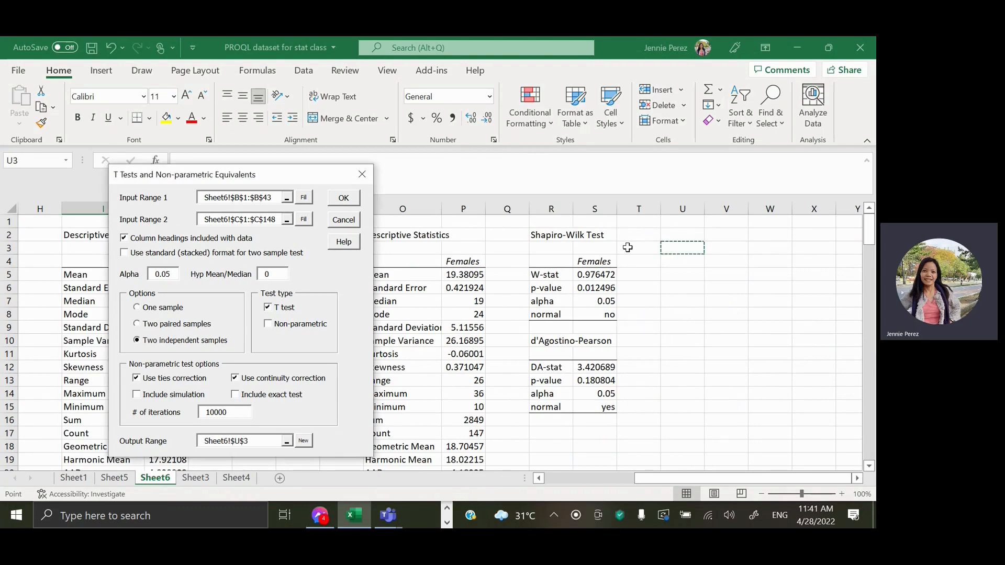
left_click(346, 199)
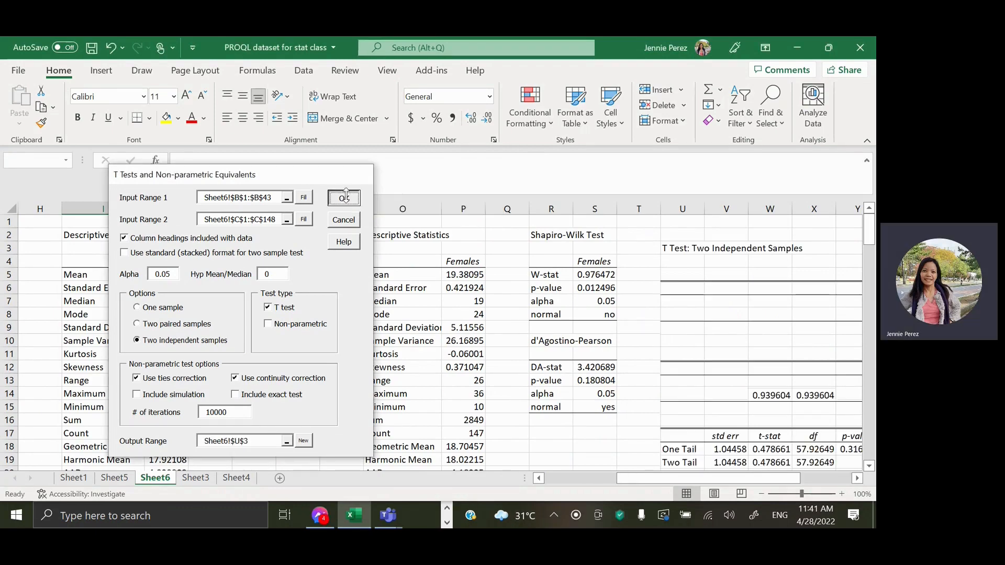
- Examine the t test output beside the Shapiro-Wilk tables, focusing on the Two Tail row under Equal Variances
left_click(857, 479)
left_click(857, 479)
left_click(858, 478)
left_click(857, 479)
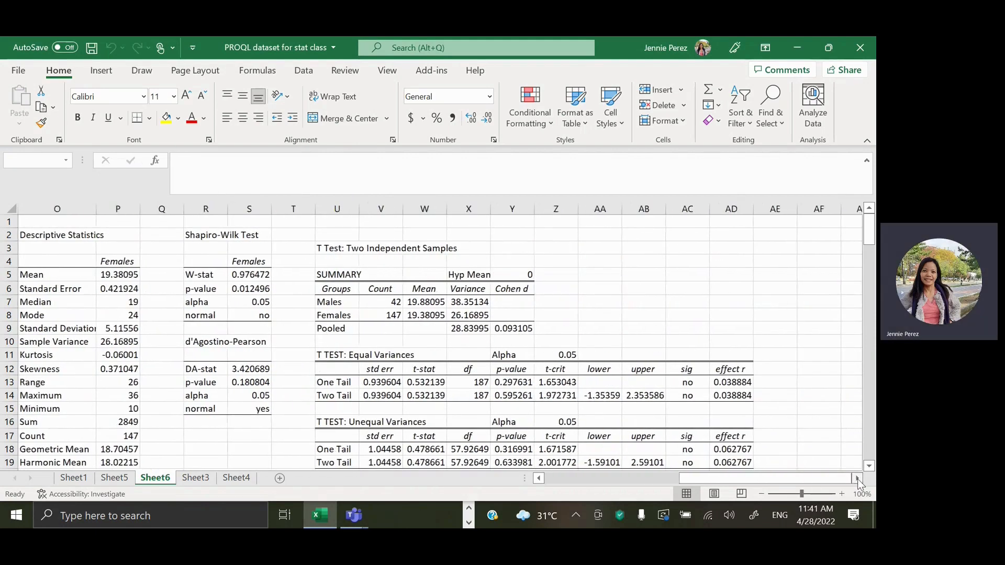
left_click(858, 479)
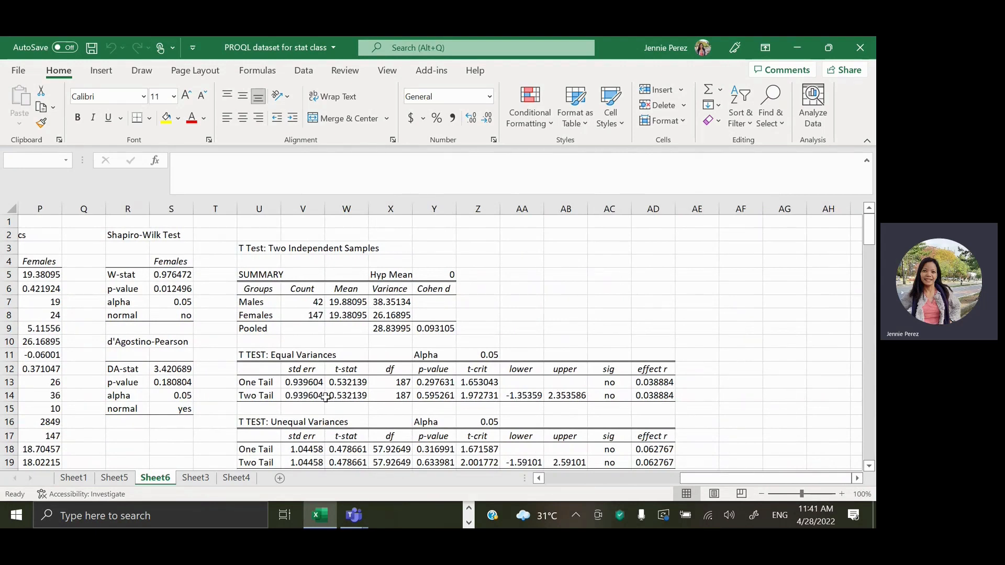
left_click(262, 397)
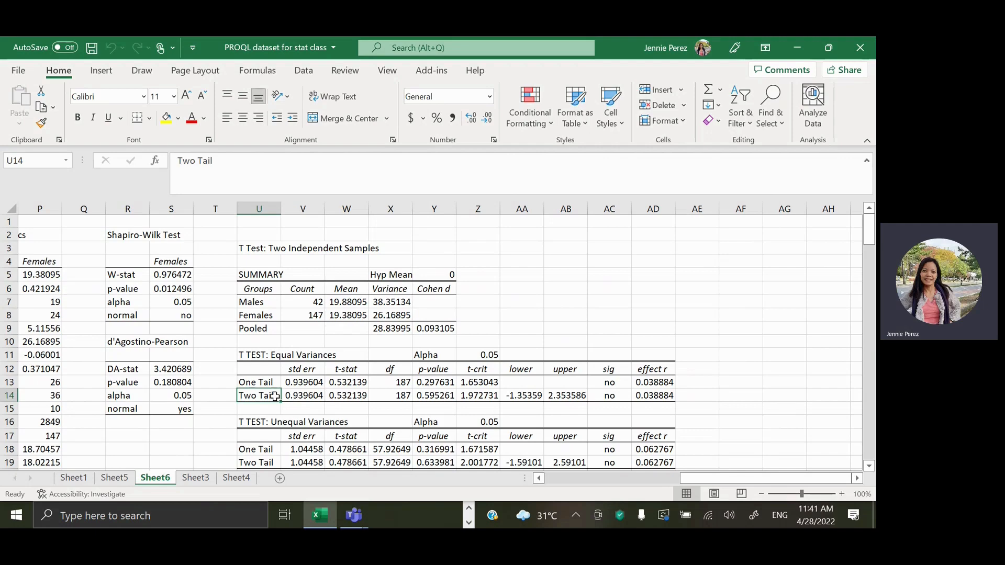
- Check the homogeneity of variance assumption in row 26 to decide between the equal and unequal variances results
scroll(179, 448, "left", 3)
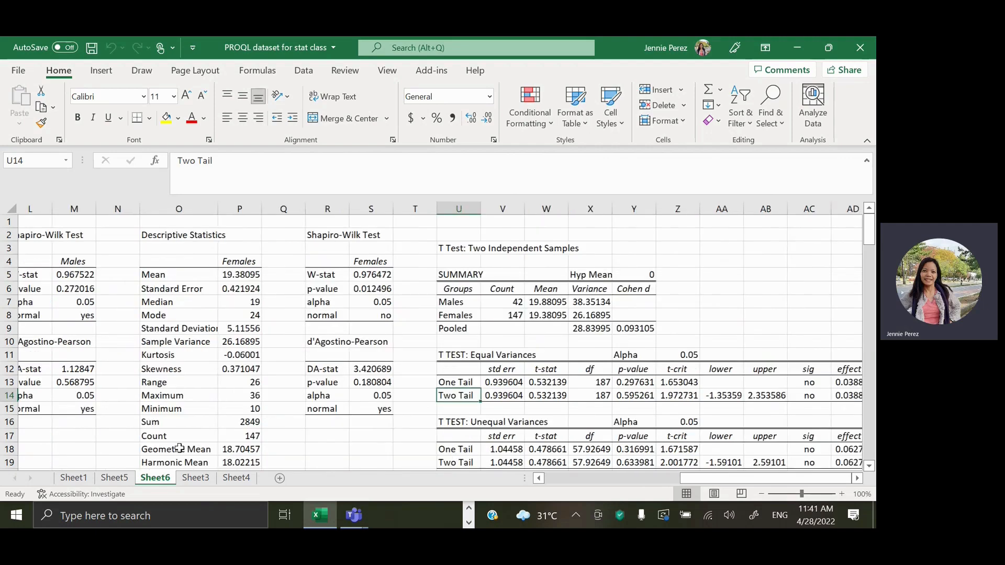
scroll(180, 448, "down", 6)
scroll(179, 448, "up", 1)
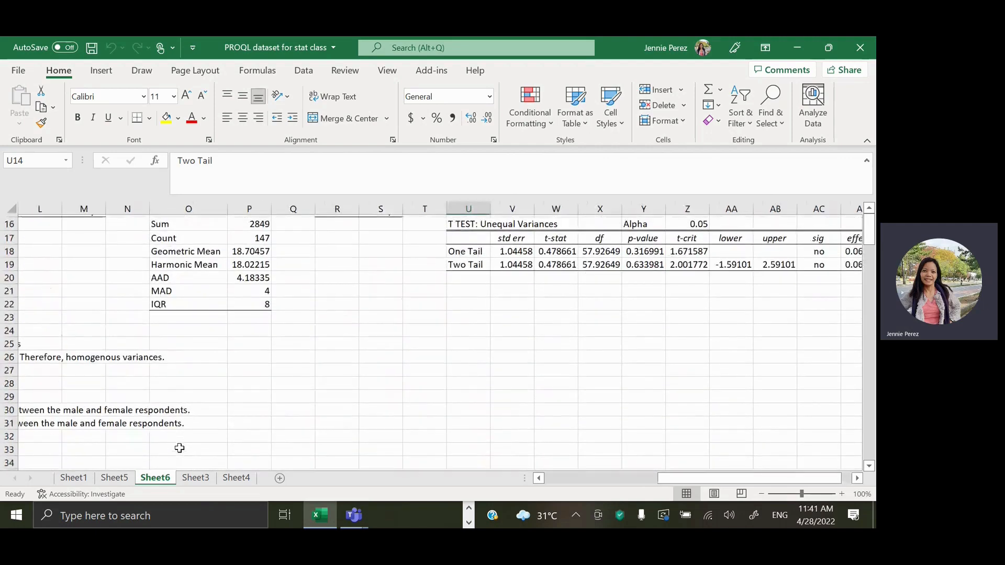
left_click(93, 358)
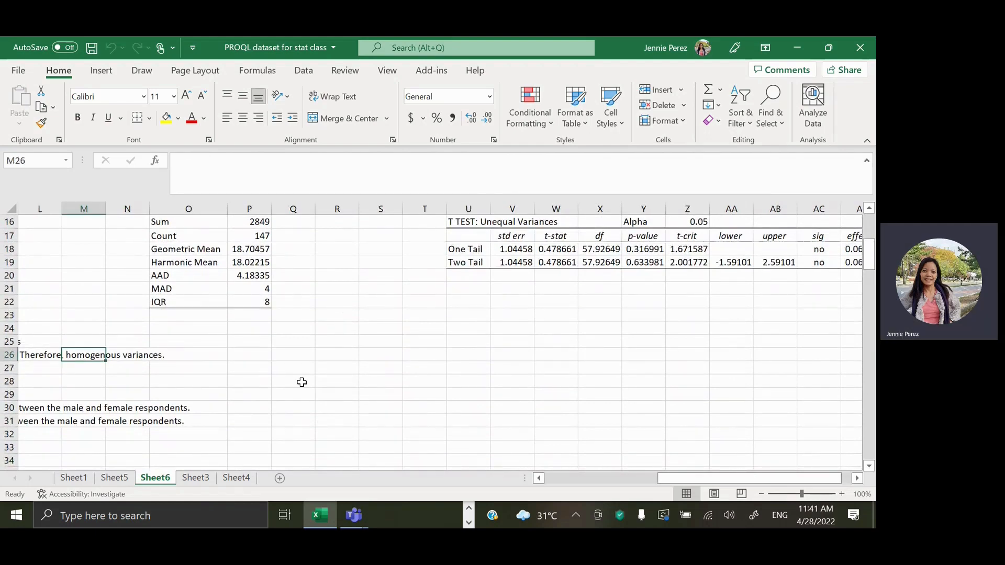
scroll(302, 383, "up", 5)
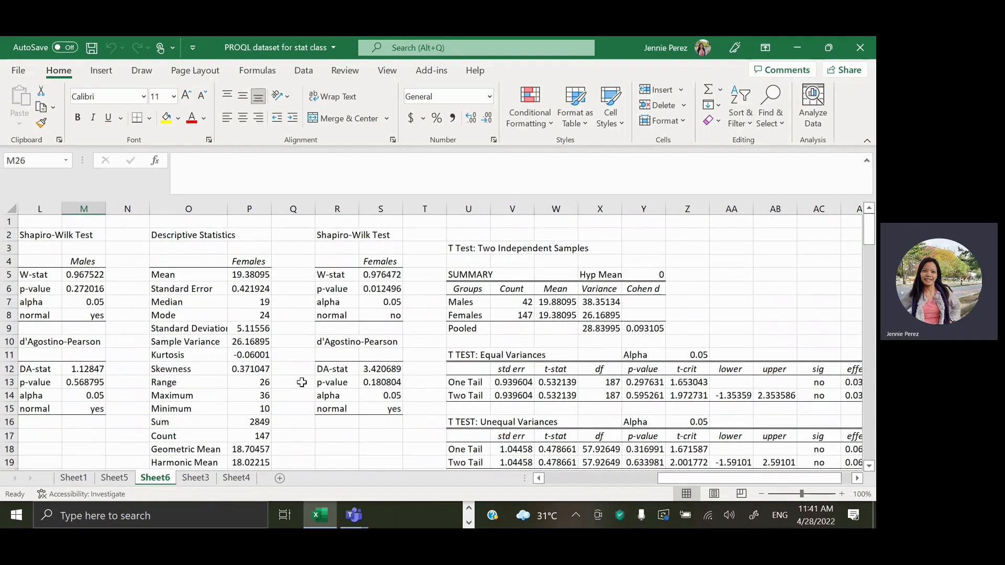
scroll(302, 382, "right", 4)
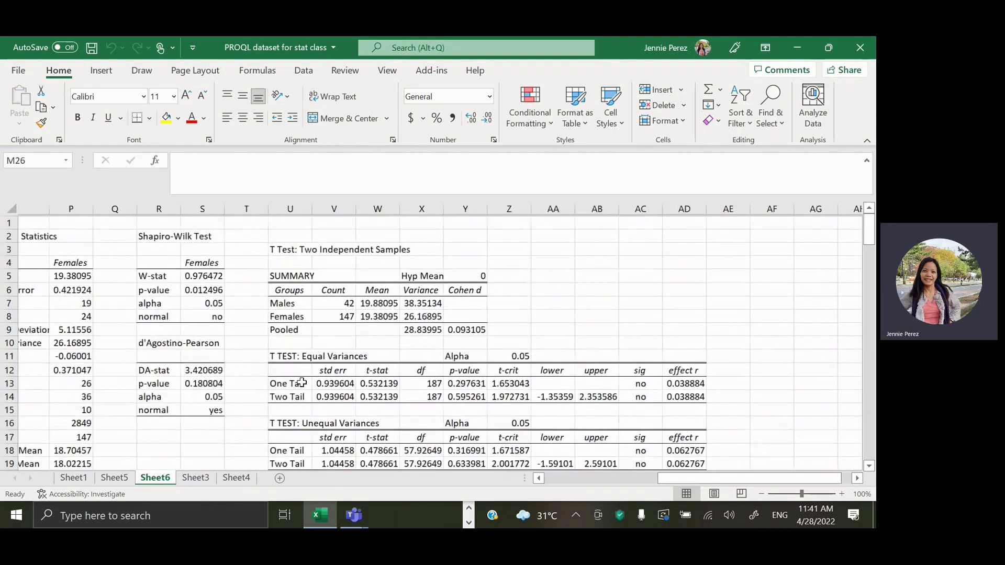
scroll(302, 383, "left", 8)
scroll(302, 383, "down", 8)
scroll(302, 383, "up", 1)
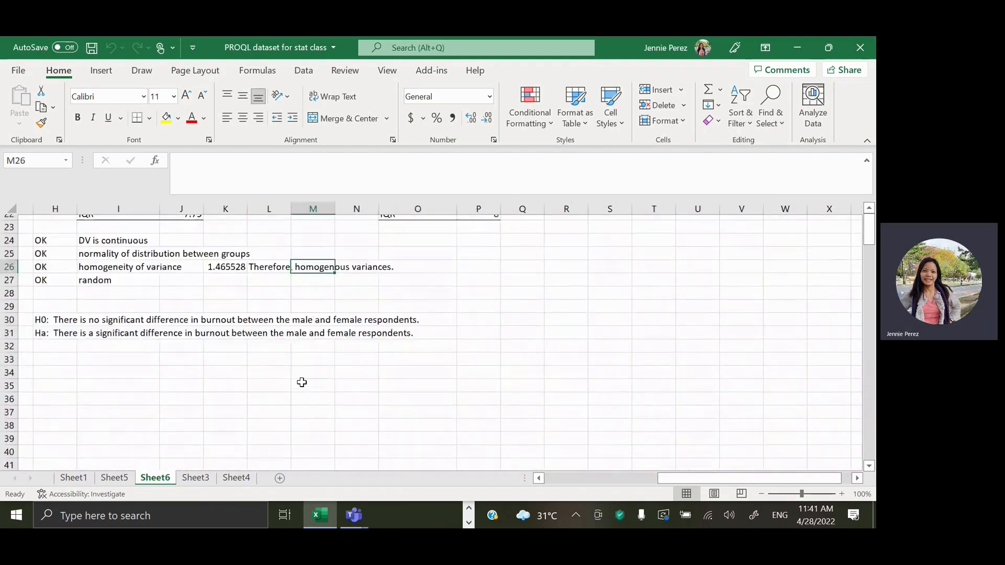
left_click(79, 292)
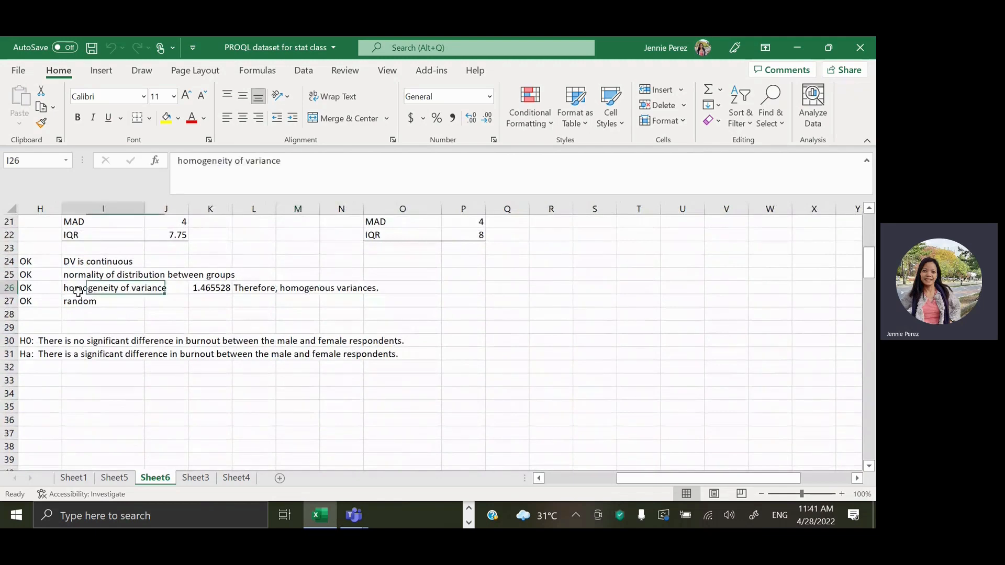
left_click(32, 289)
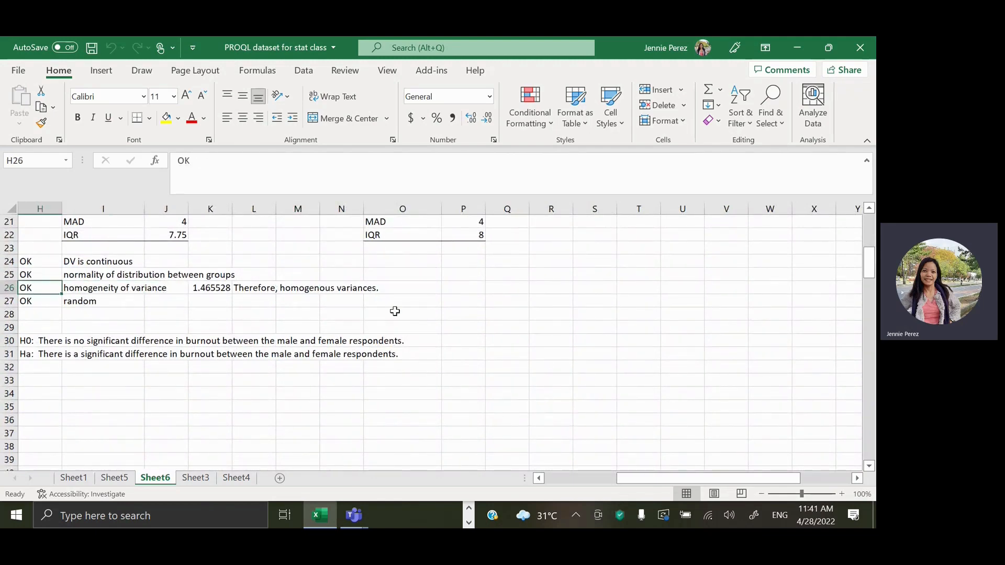
- Read the Males group's count and mean in the t test summary table
scroll(395, 312, "up", 6)
scroll(394, 311, "right", 6)
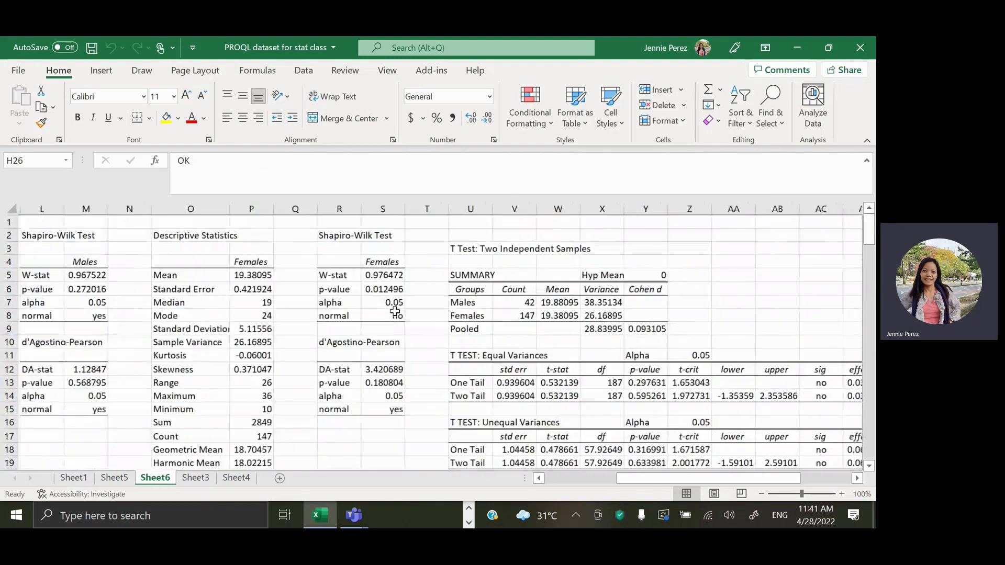
scroll(394, 311, "right", 1)
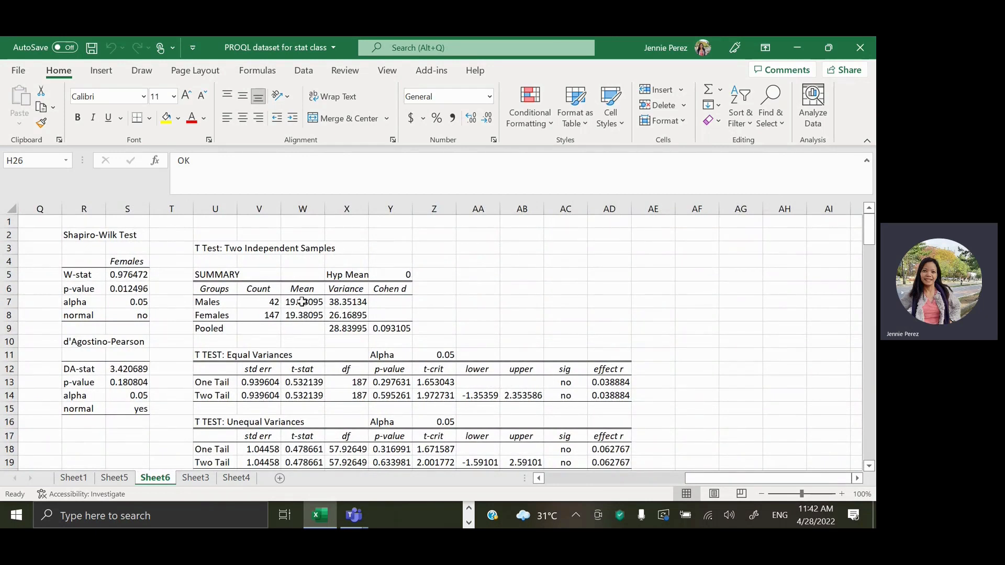
left_click(223, 302)
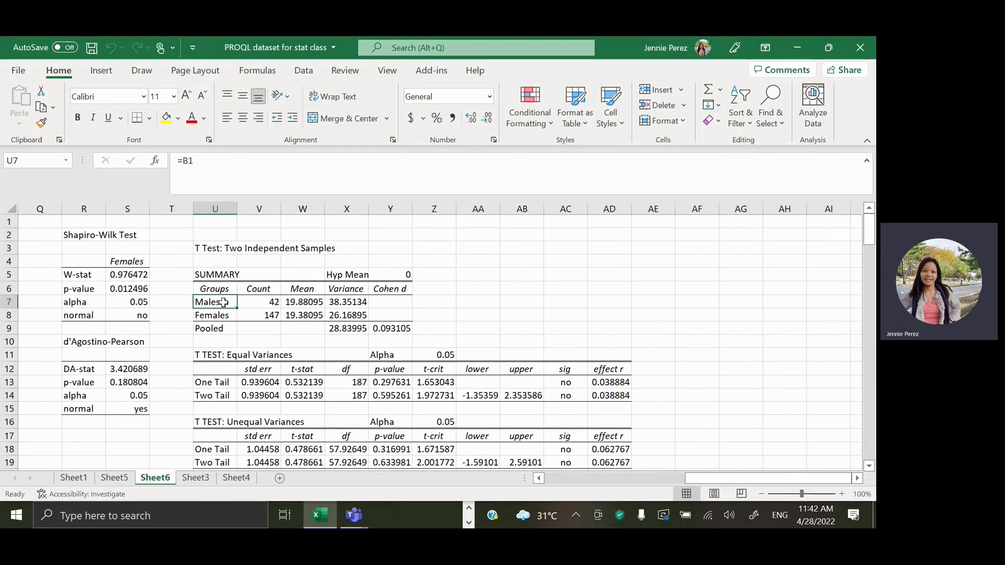
left_click(270, 305)
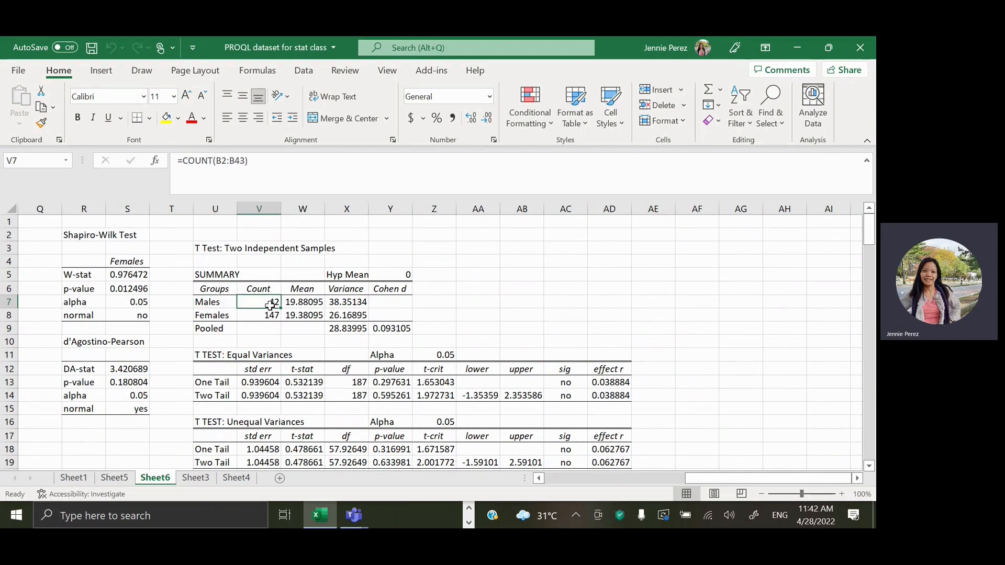
left_click(305, 303)
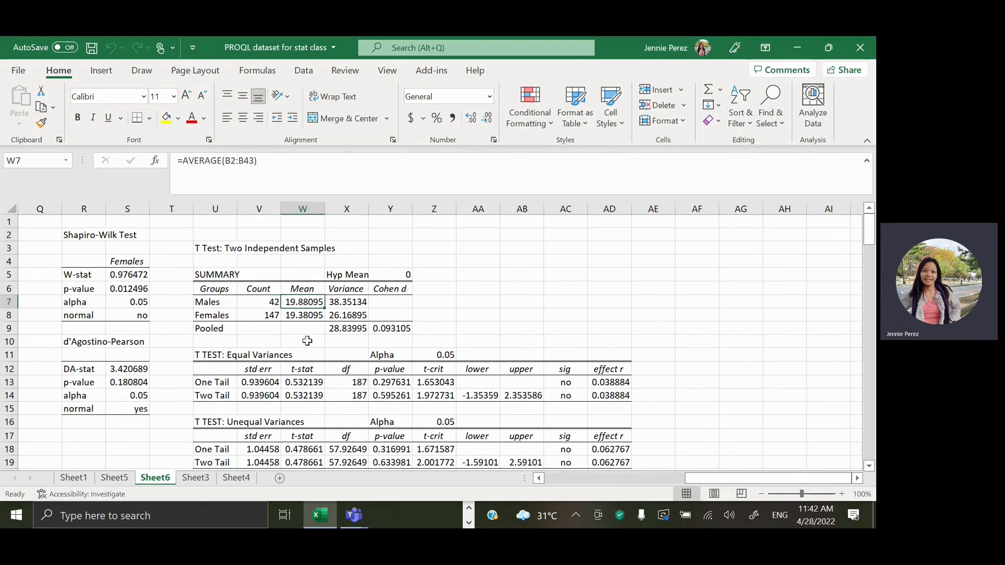
- Read the Males group's variance and the Females group's count and mean in the t test summary table
left_click(347, 302)
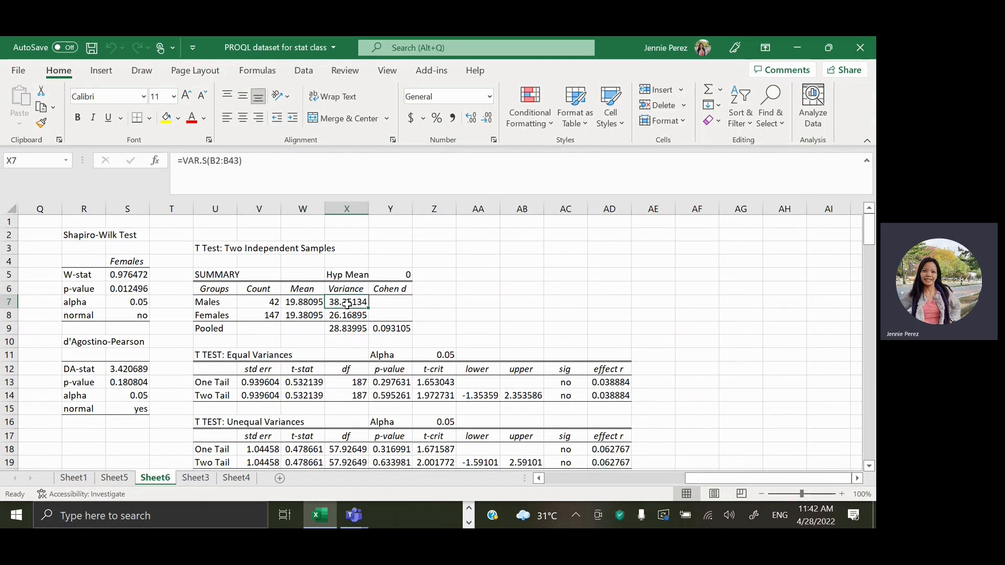
left_click(217, 319)
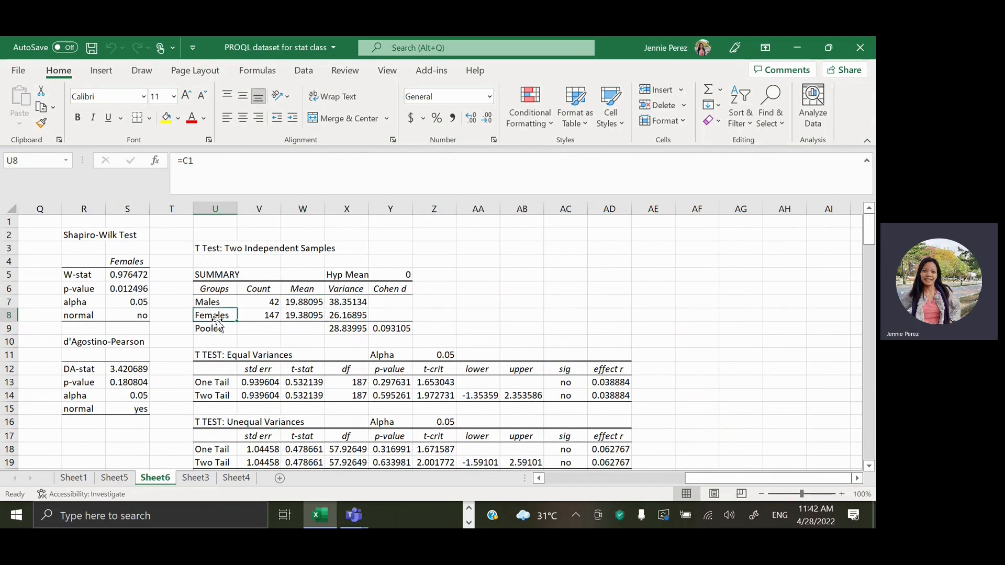
left_click(268, 318)
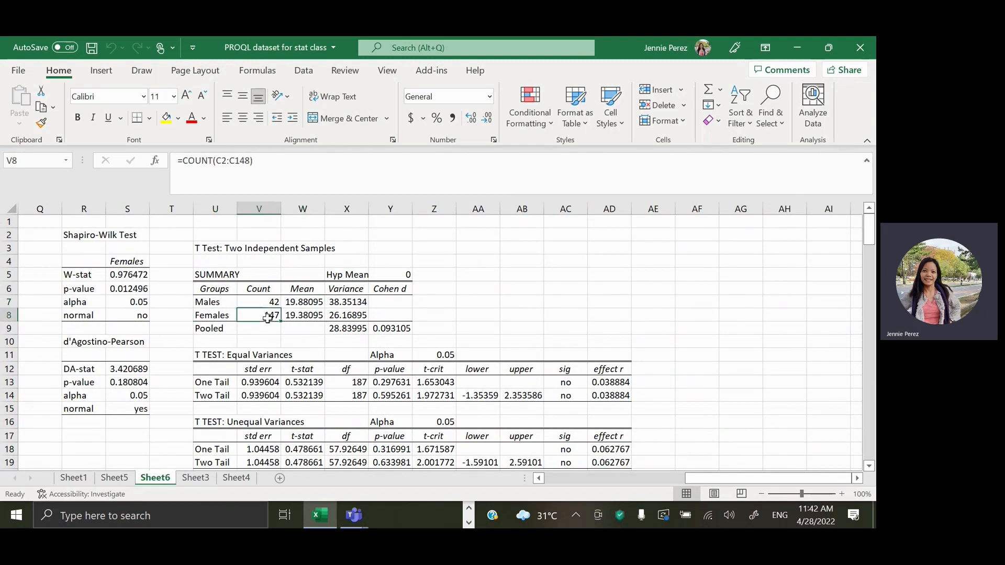
left_click(310, 317)
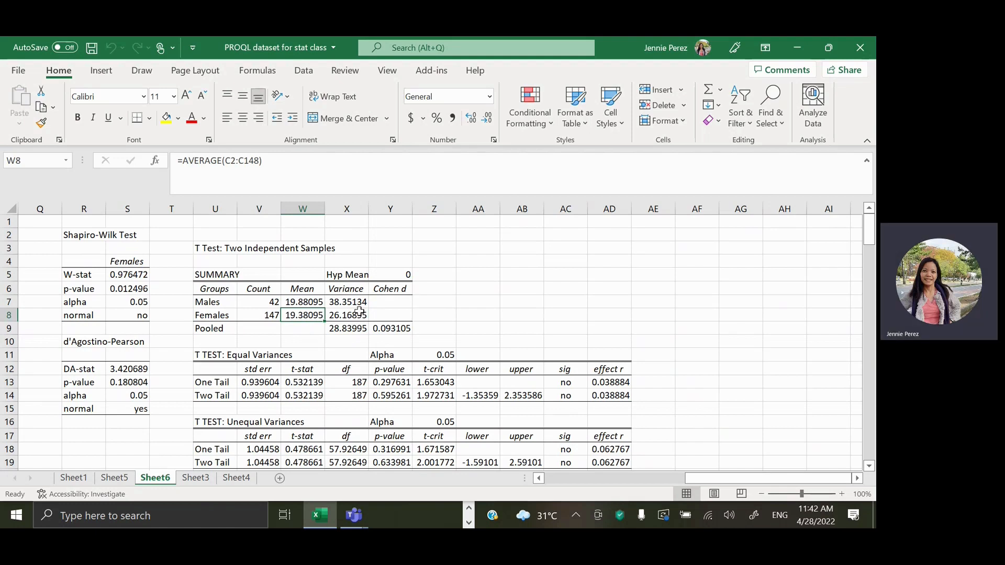
- Locate the Equal Variances and Unequal Variances sections of the t test output and settle on the Equal Variances results
scroll(361, 342, "down", 1)
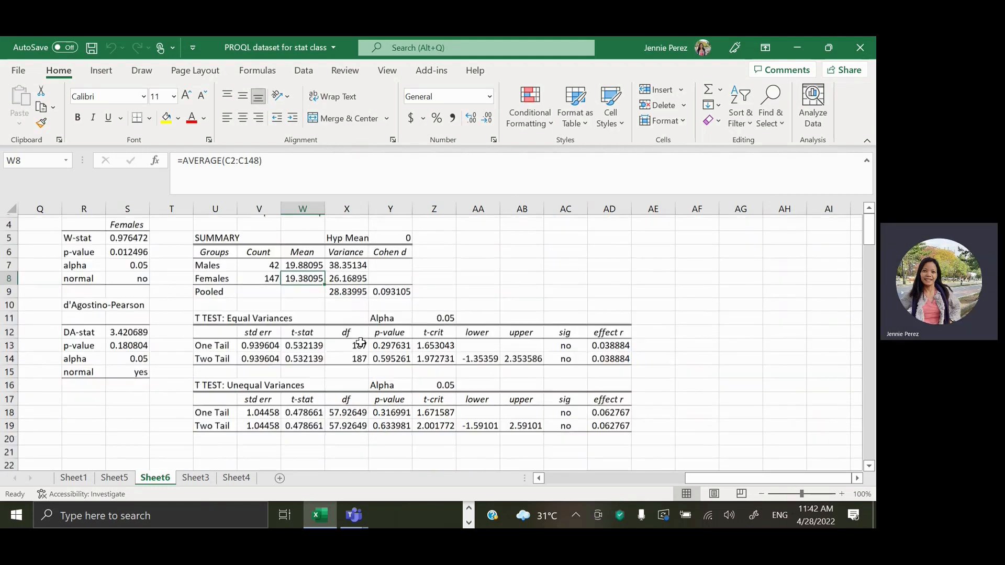
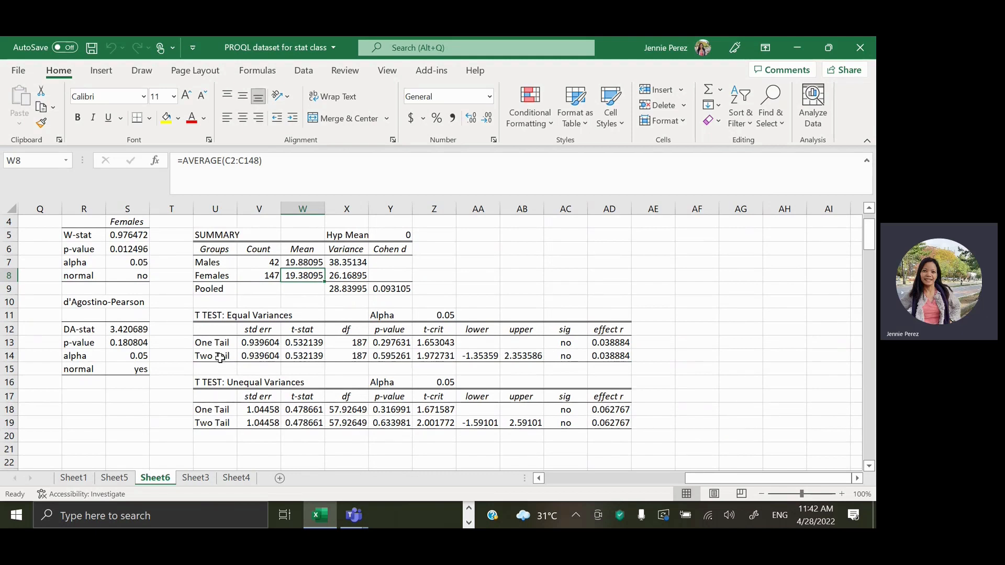
left_click(211, 313)
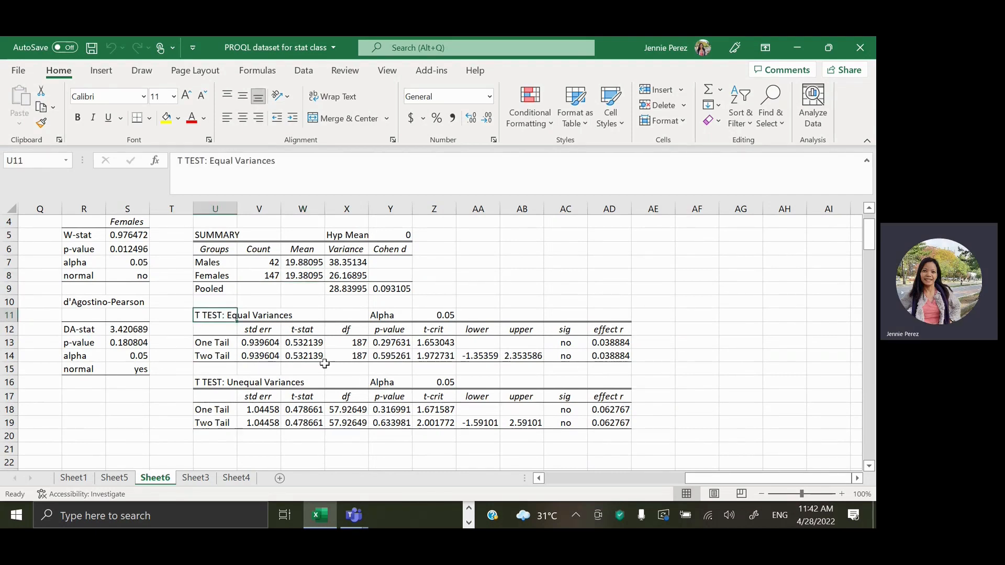
left_click(211, 382)
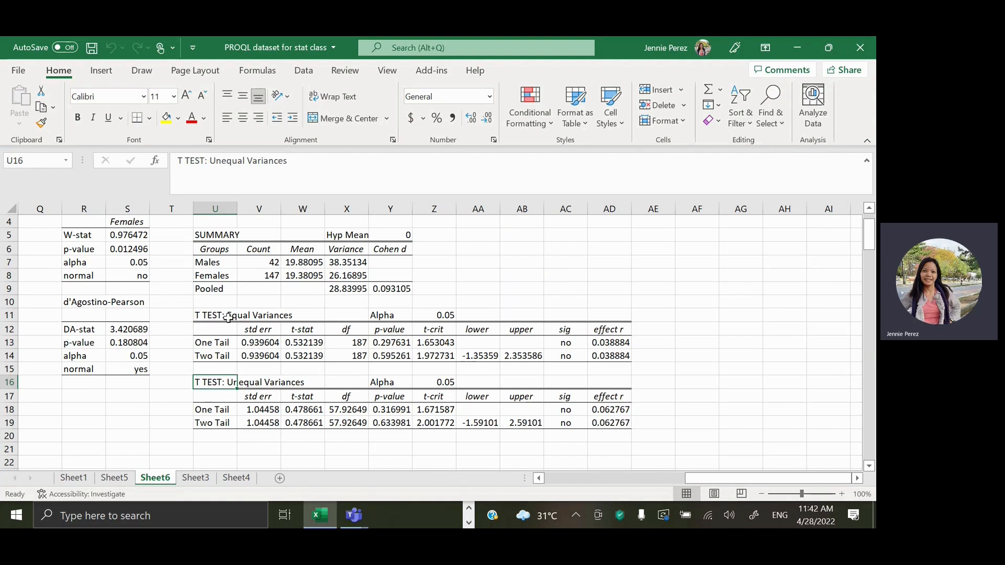
left_click(210, 317)
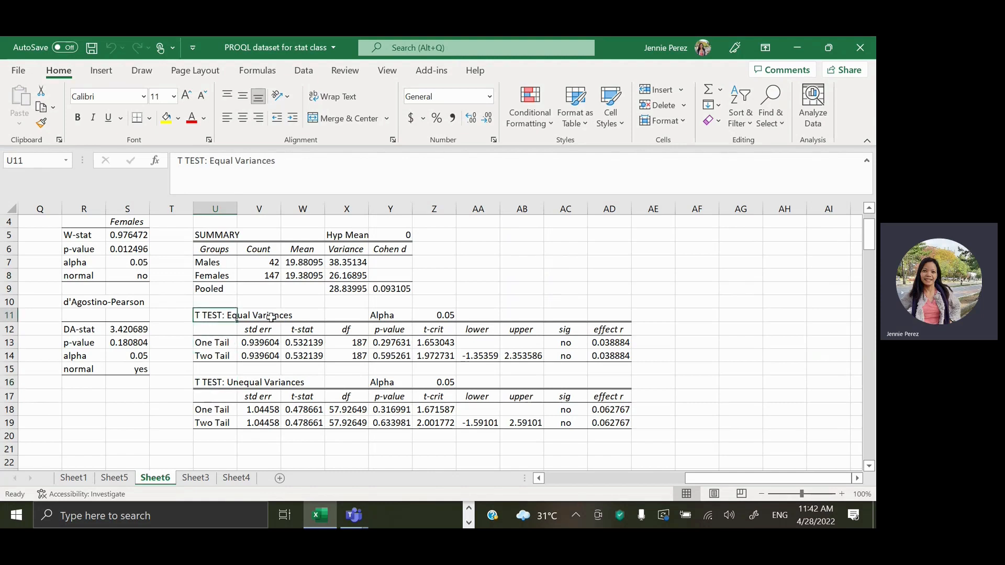
- Read the t-stat, df and p-value in the Two Tail row of the Equal Variances table
left_click(216, 359)
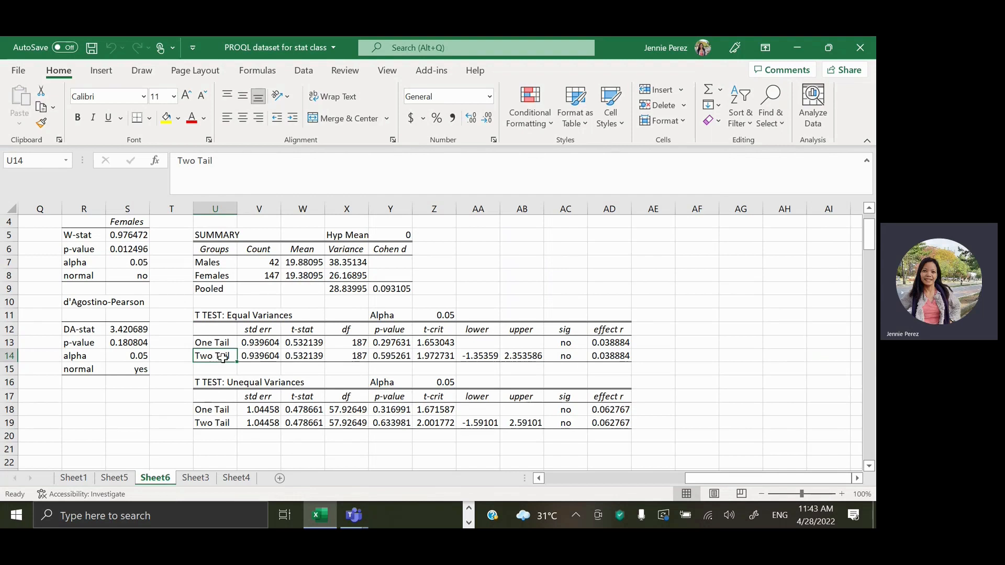
left_click(299, 356)
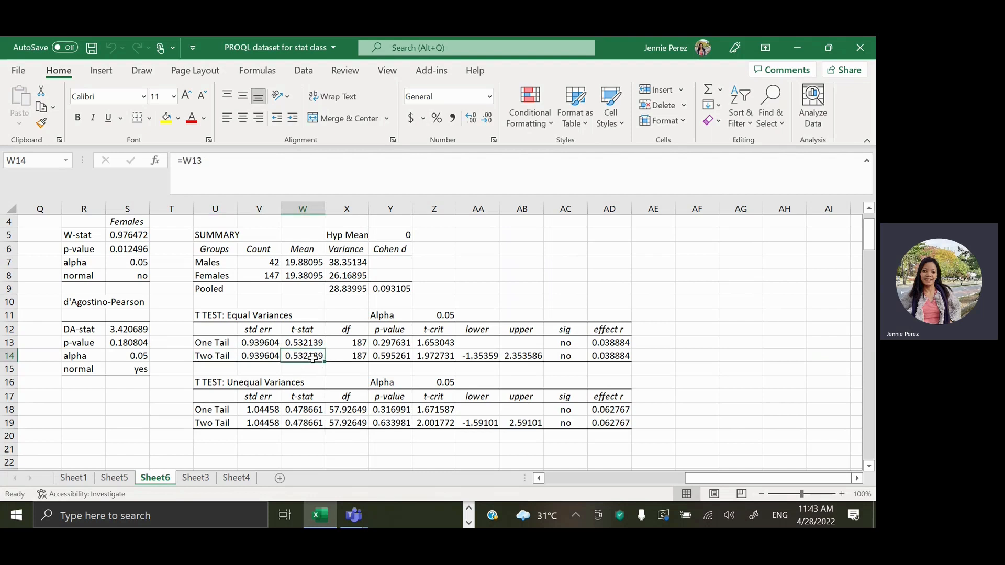
left_click(360, 361)
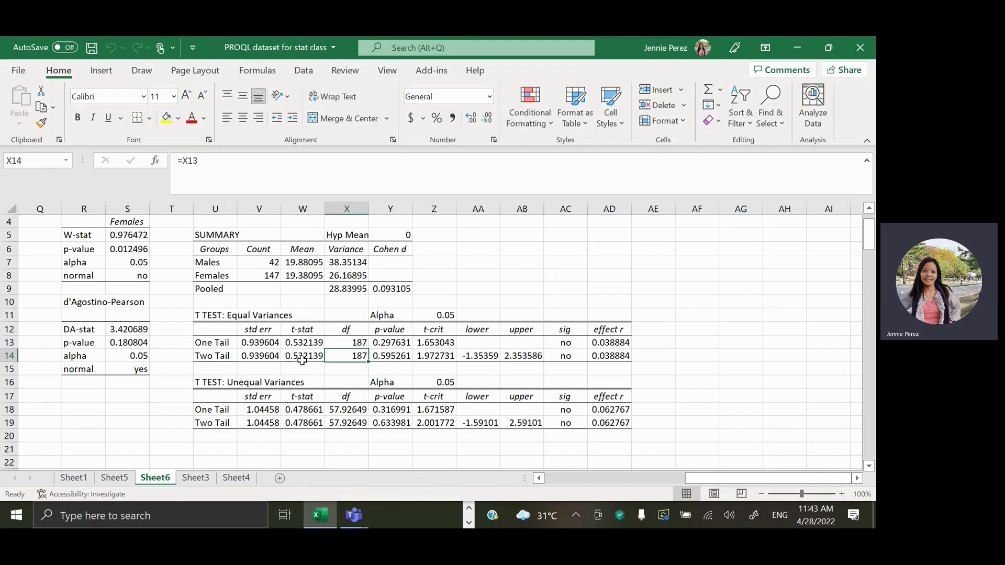
left_click(395, 359)
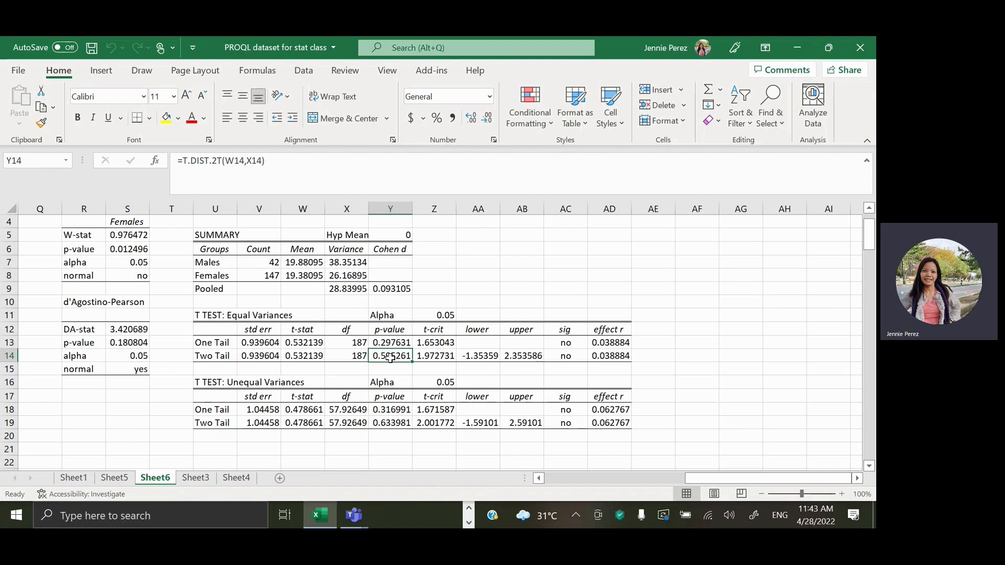
- Check the significance result and effect r in the Two Tail row of the Equal Variances table
left_click(559, 358)
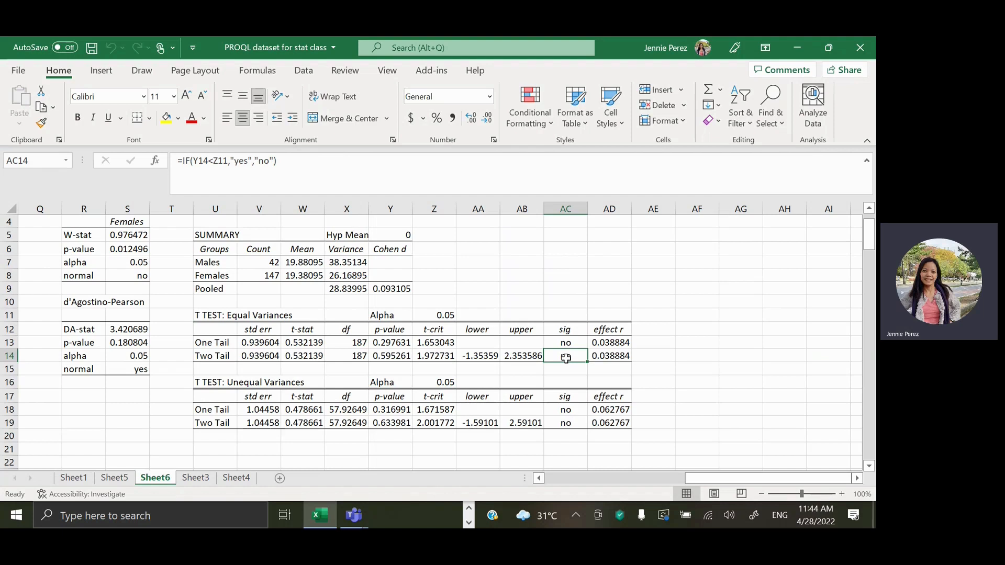
left_click(623, 358)
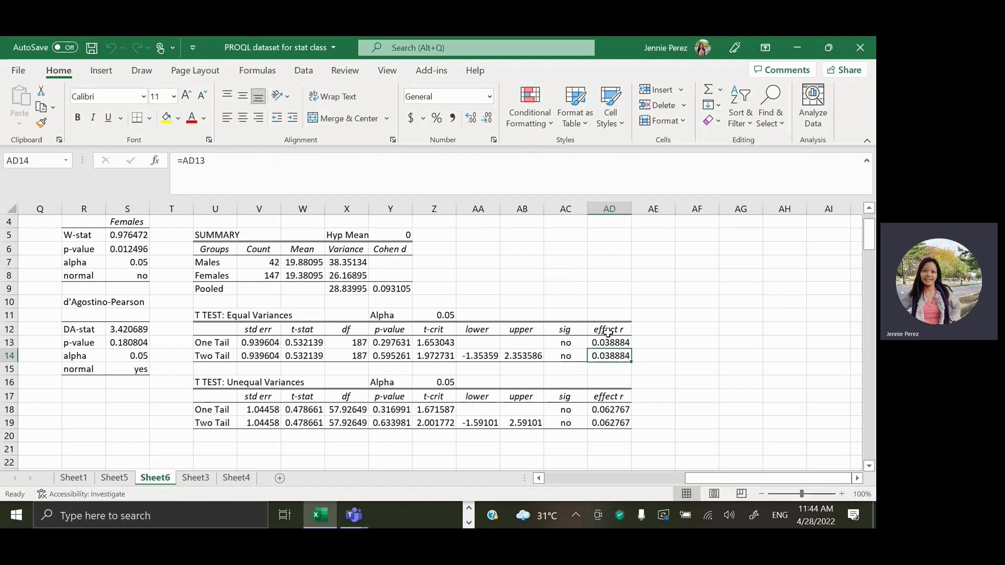
left_click(609, 331)
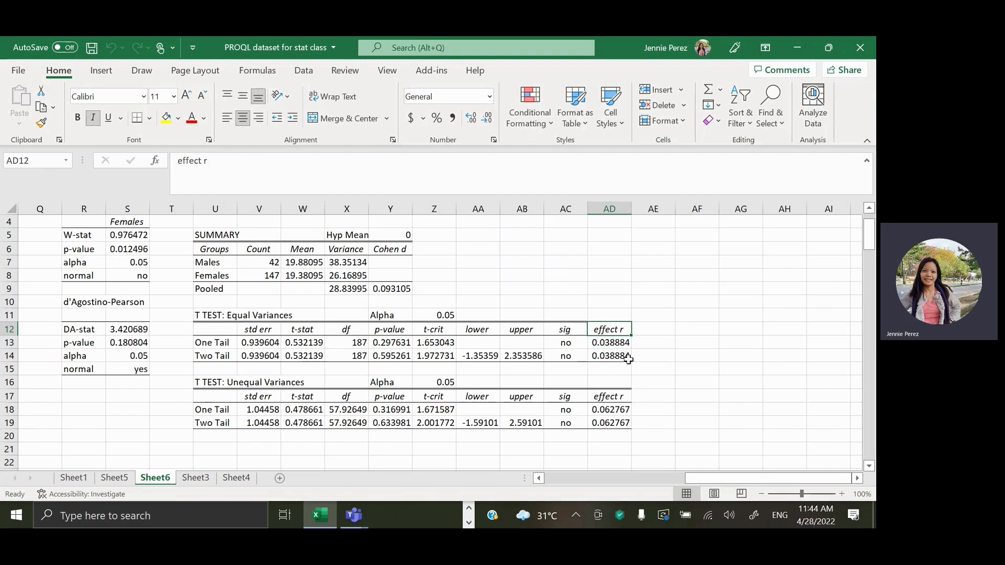
left_click(567, 358)
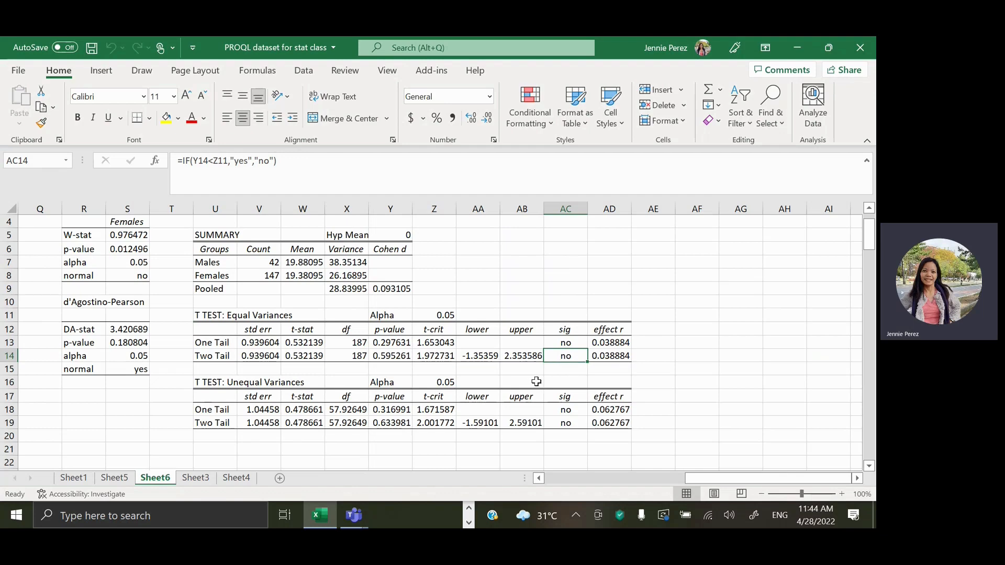
- Review the Males and Females data, descriptive statistics and normality test tables on Sheet6 alongside the t test output
scroll(536, 382, "left", 5)
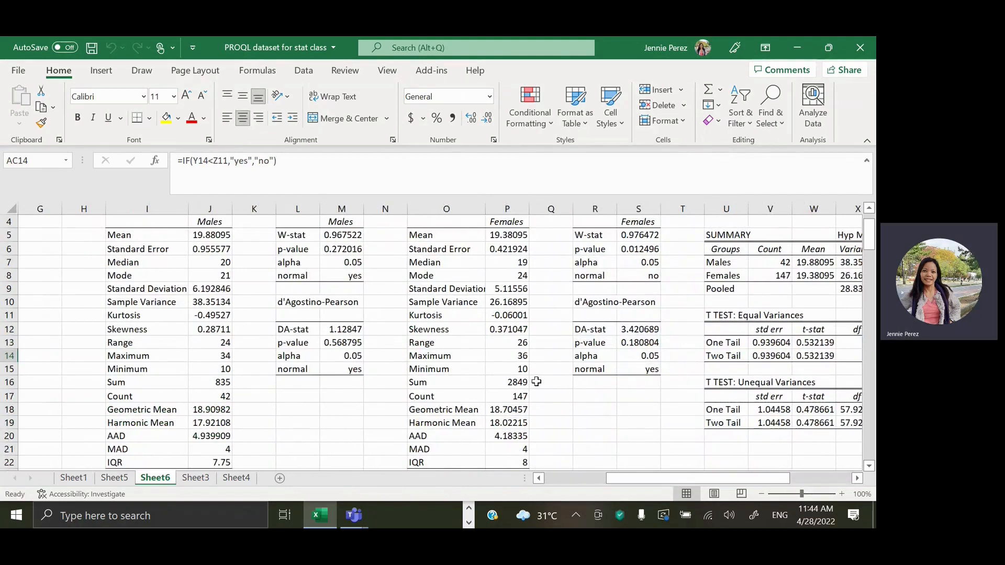
scroll(536, 382, "up", 1)
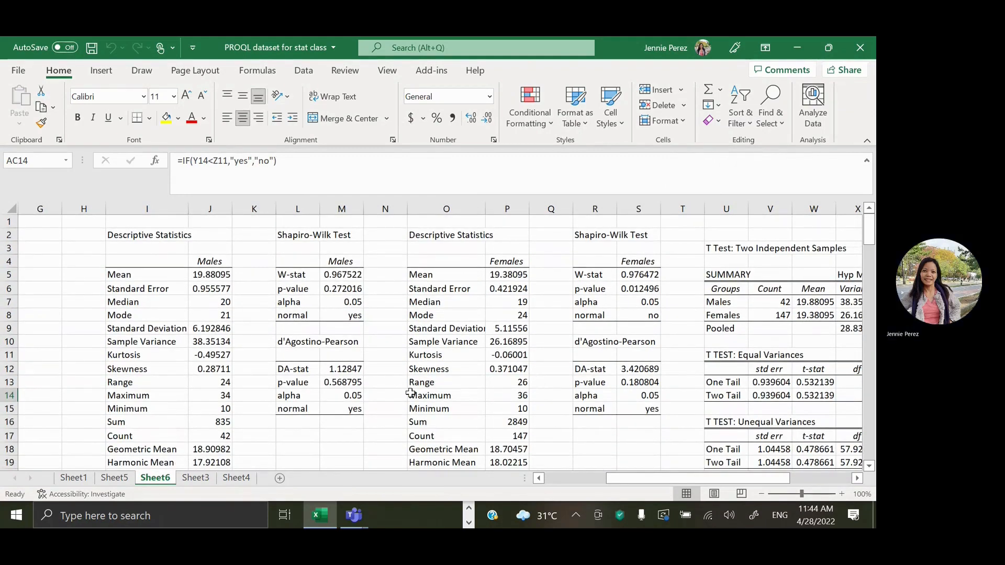
scroll(410, 394, "left", 3)
scroll(410, 394, "left", 1)
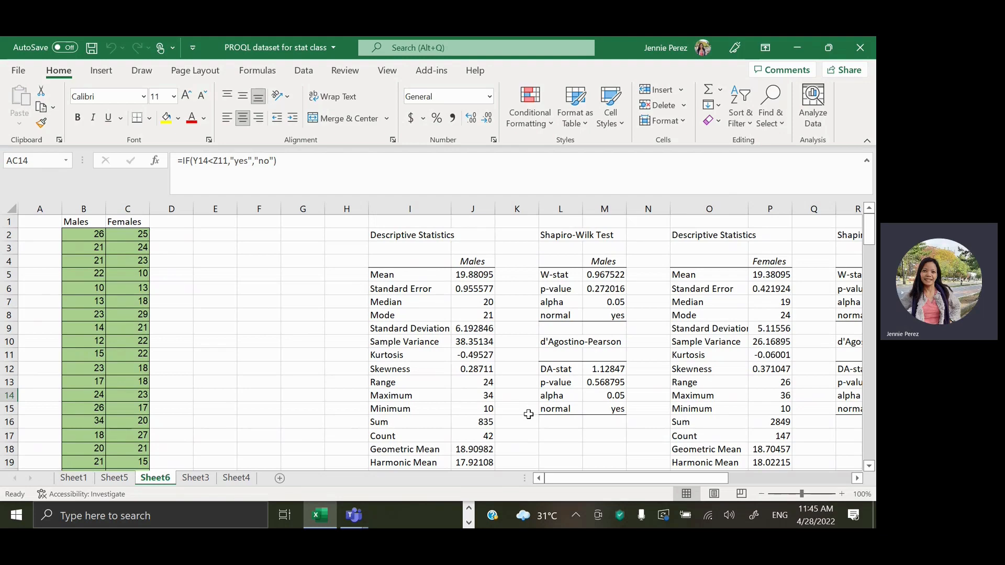
scroll(529, 414, "right", 2)
scroll(529, 414, "right", 1)
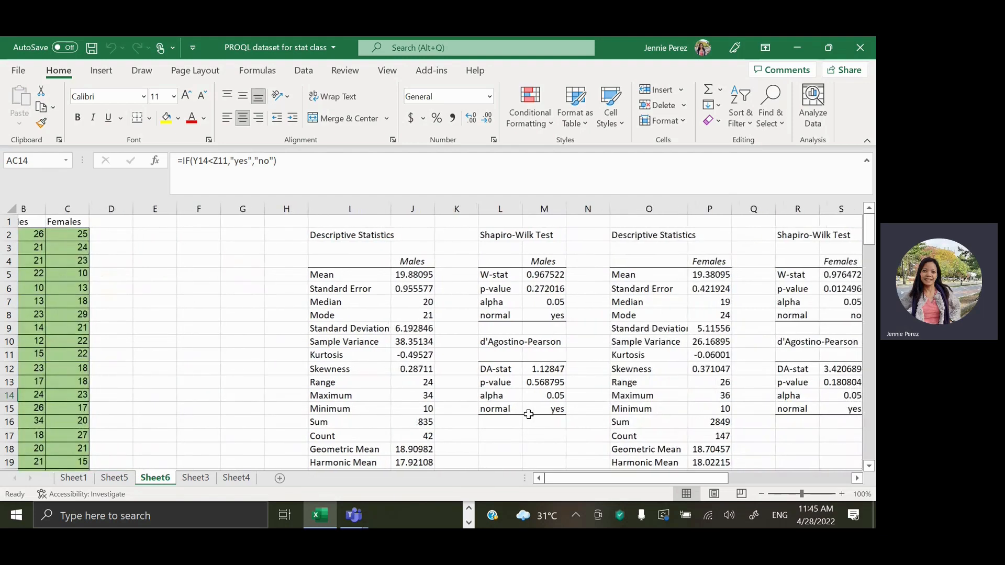
scroll(528, 414, "right", 6)
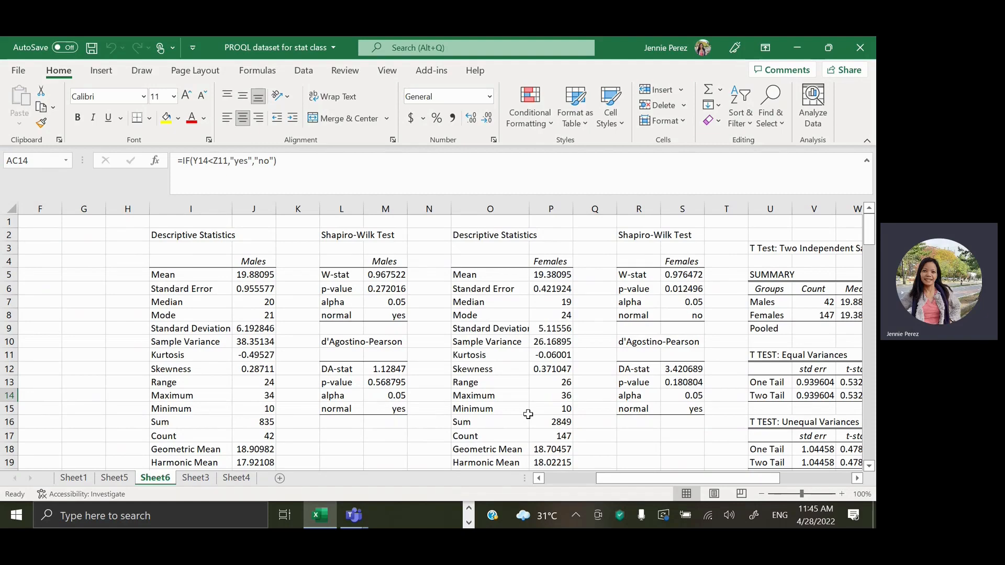
scroll(528, 414, "down", 4)
scroll(527, 413, "up", 4)
mouse_move(344, 516)
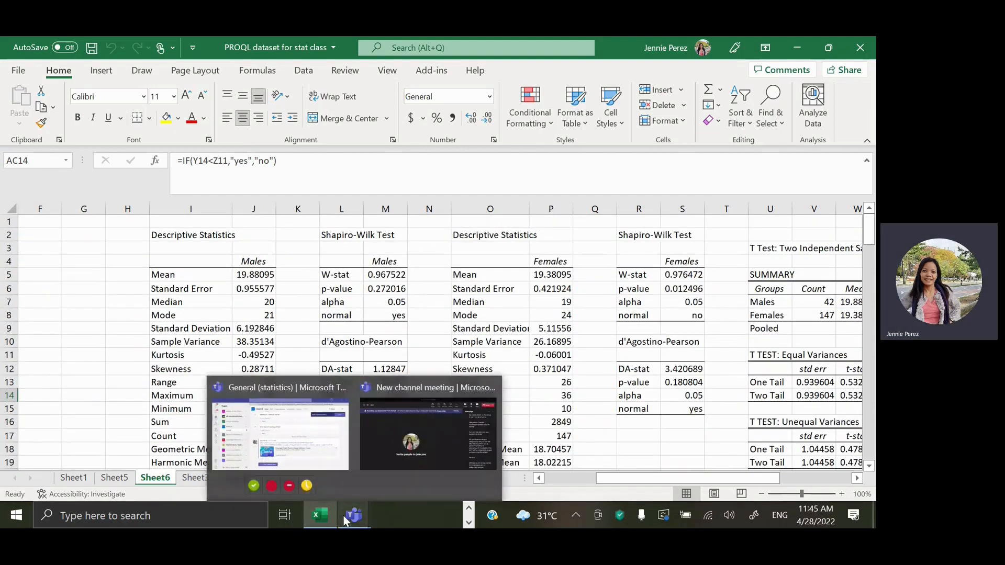